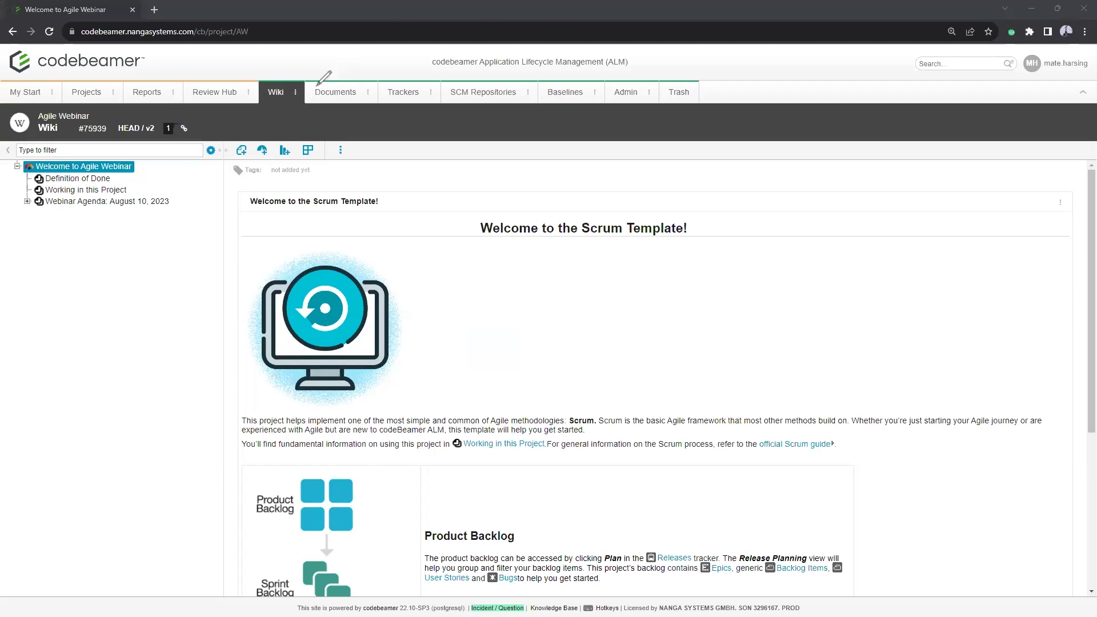
{"action": "mouse_move", "coordinate": [19, 102]}
{"action": "left_mouse_down"}
{"action": "mouse_move", "coordinate": [254, 105]}
{"action": "mouse_move", "coordinate": [261, 69]}
{"action": "left_mouse_up"}
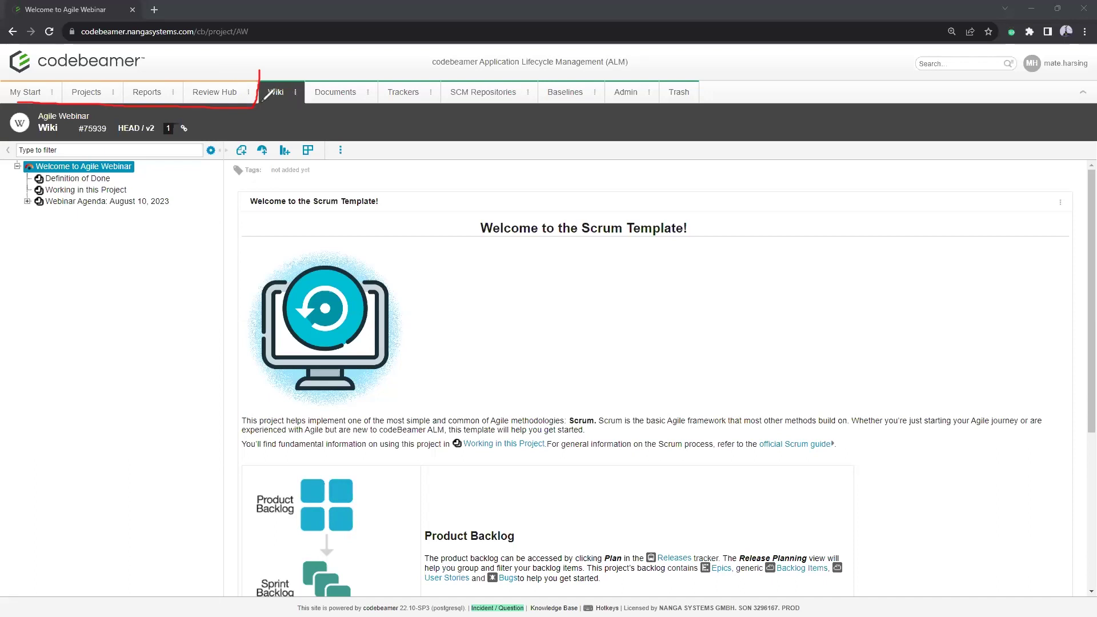
{"action": "left_click_drag", "start_coordinate": [255, 106], "coordinate": [707, 105]}
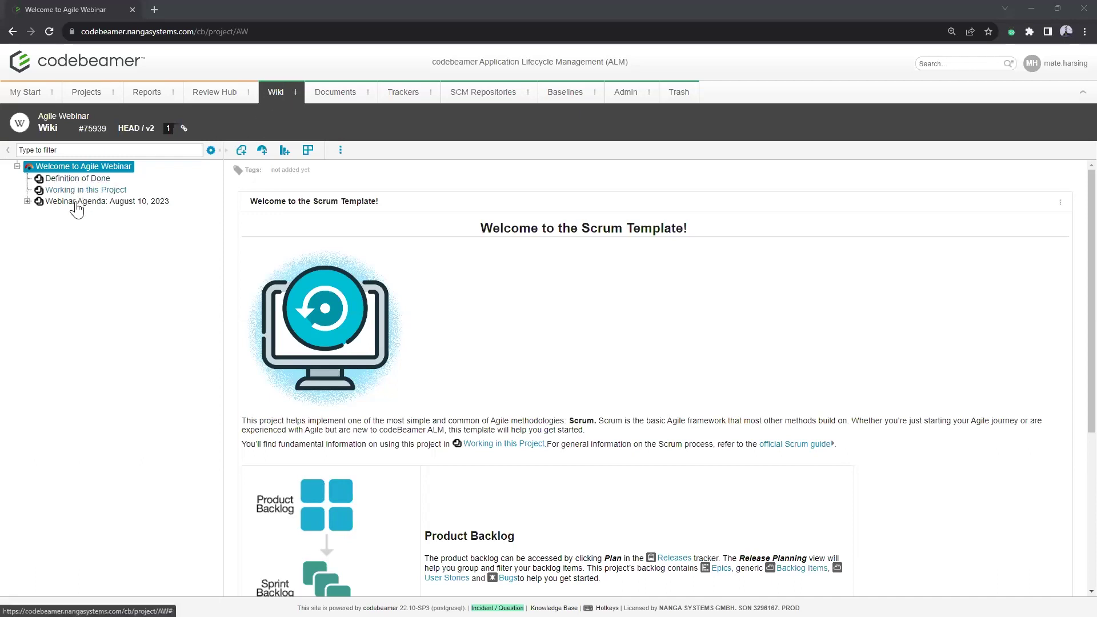
Step: Under Webinar Agenda, read the '1. Agile Core Values' page, then open '2. Challenges of Today's Projects'
{"action": "left_click", "coordinate": [27, 201]}
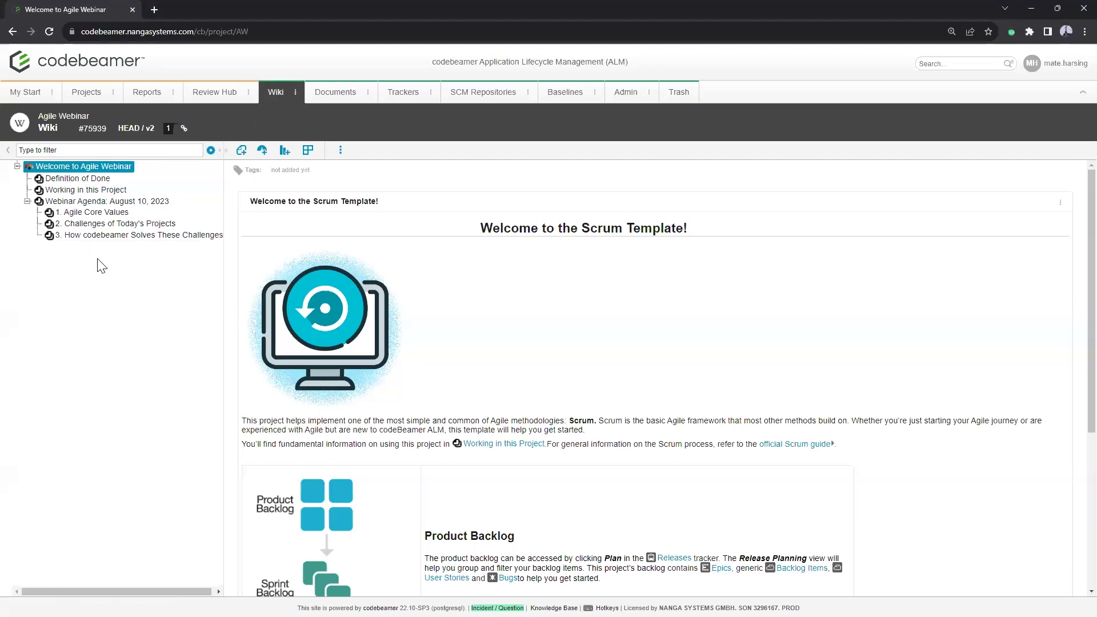
{"action": "left_click", "coordinate": [109, 215]}
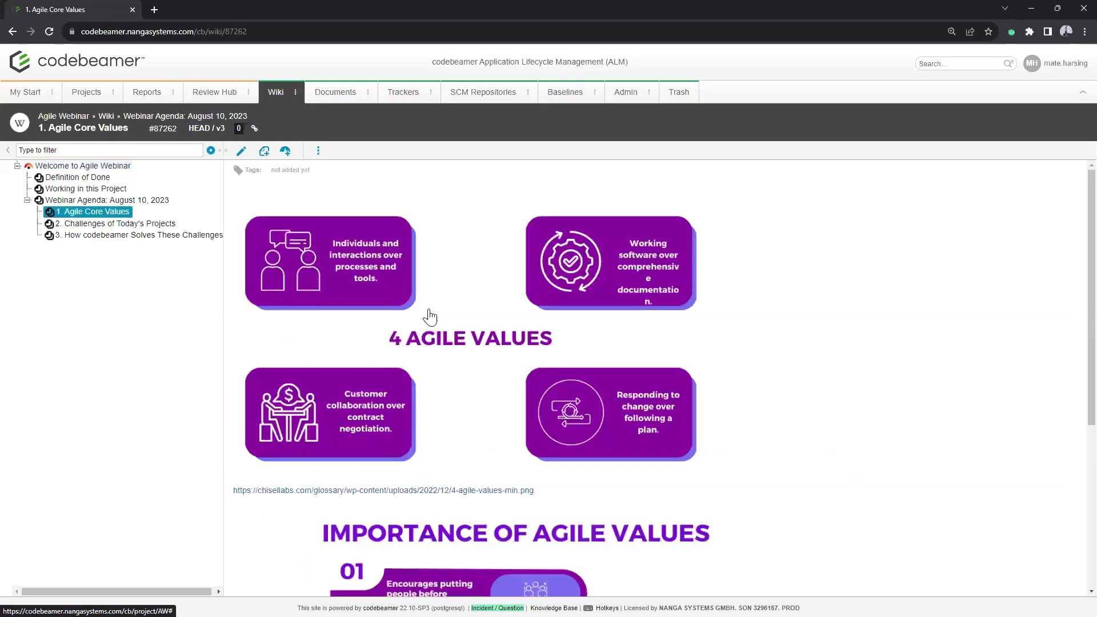
{"action": "scroll", "coordinate": [430, 320], "scroll_direction": "down", "scroll_amount": 3}
{"action": "scroll", "coordinate": [439, 374], "scroll_direction": "down", "scroll_amount": 2}
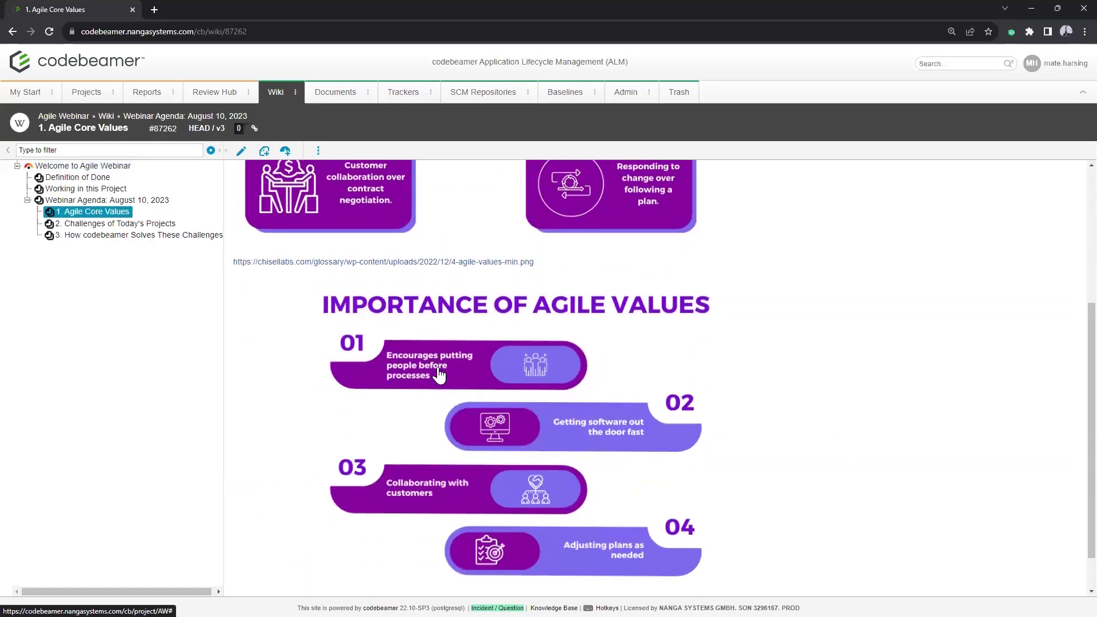
{"action": "scroll", "coordinate": [347, 394], "scroll_direction": "up", "scroll_amount": 4}
{"action": "scroll", "coordinate": [346, 403], "scroll_direction": "up", "scroll_amount": 1}
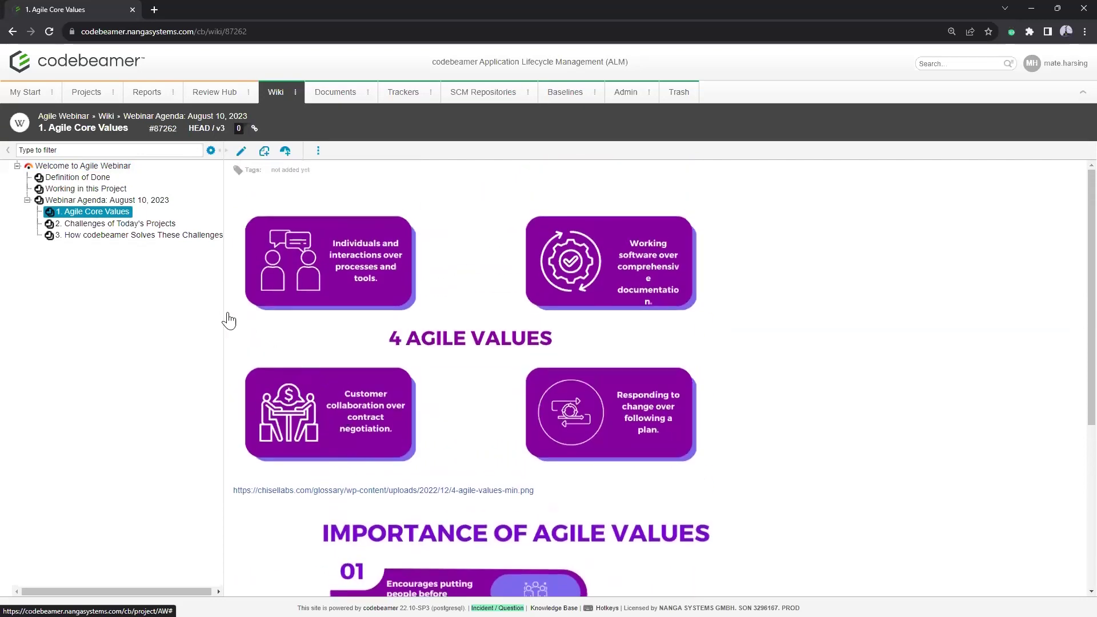
{"action": "left_click", "coordinate": [126, 230]}
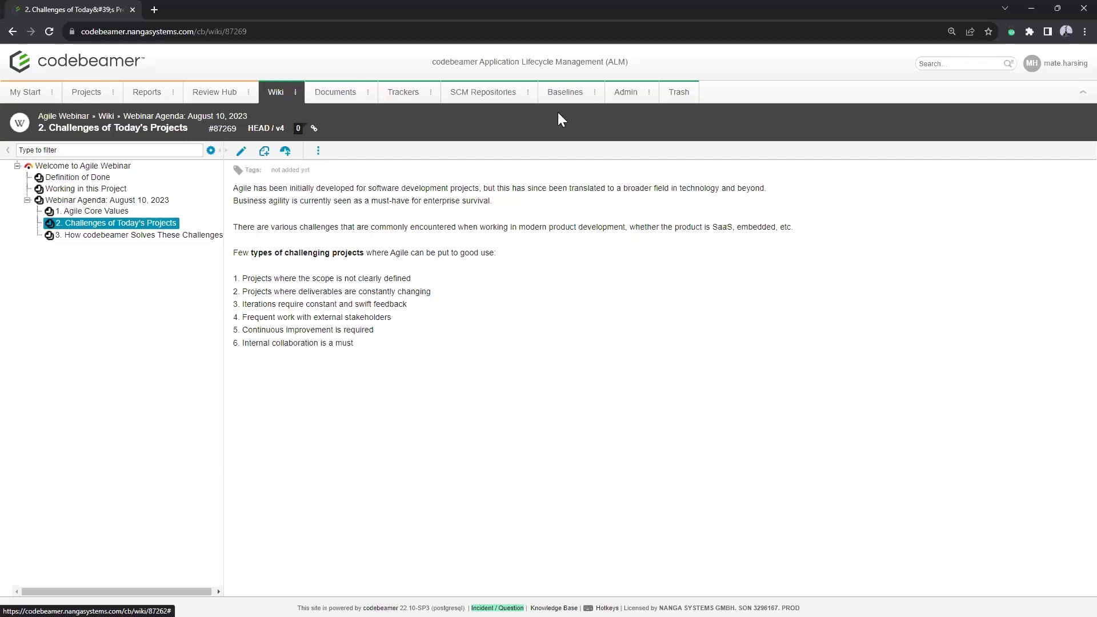
Step: Show the Agile Webinar Trackers dashboard and read the status and release chart values for epics, stories, tasks and bugs
{"action": "left_click", "coordinate": [404, 97]}
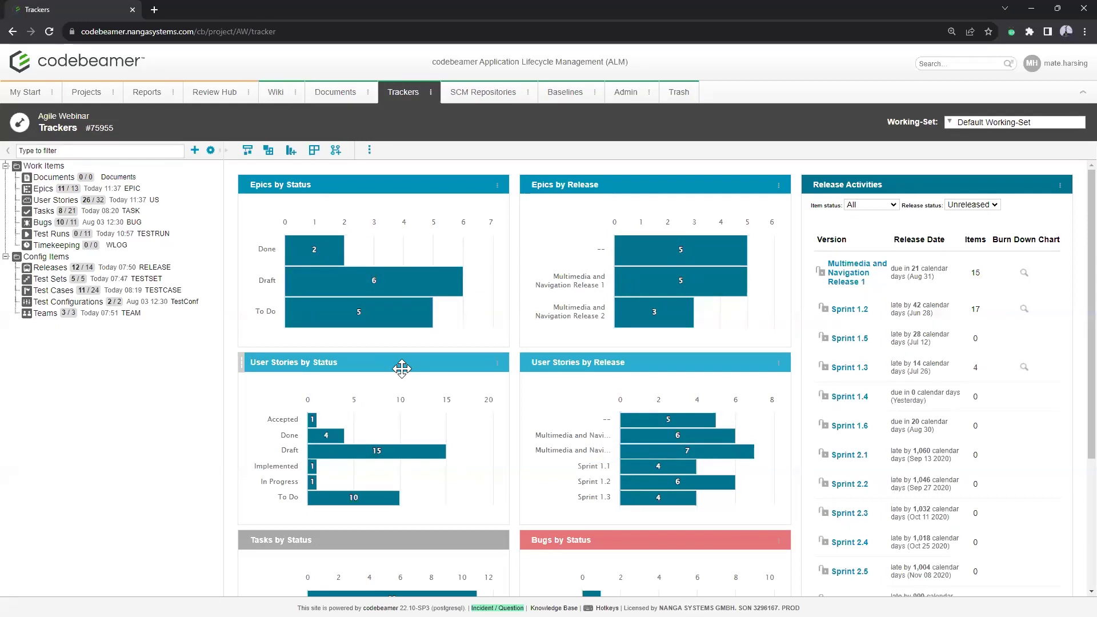
{"action": "mouse_move", "coordinate": [323, 251]}
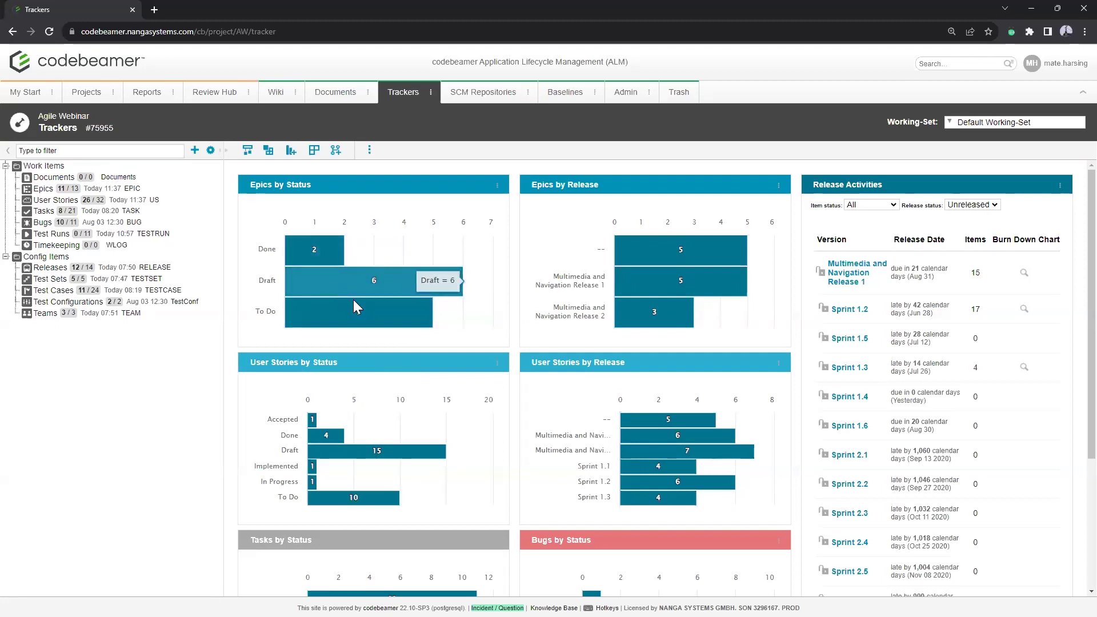
{"action": "mouse_move", "coordinate": [365, 315]}
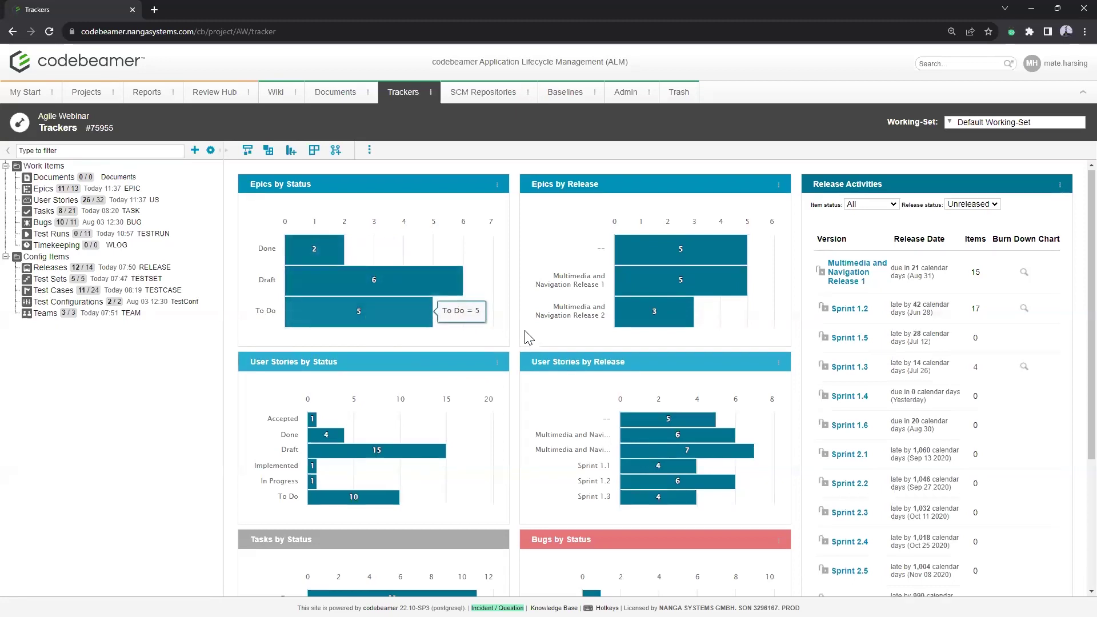
{"action": "scroll", "coordinate": [533, 346], "scroll_direction": "down", "scroll_amount": 4}
{"action": "scroll", "coordinate": [553, 448], "scroll_direction": "up", "scroll_amount": 3}
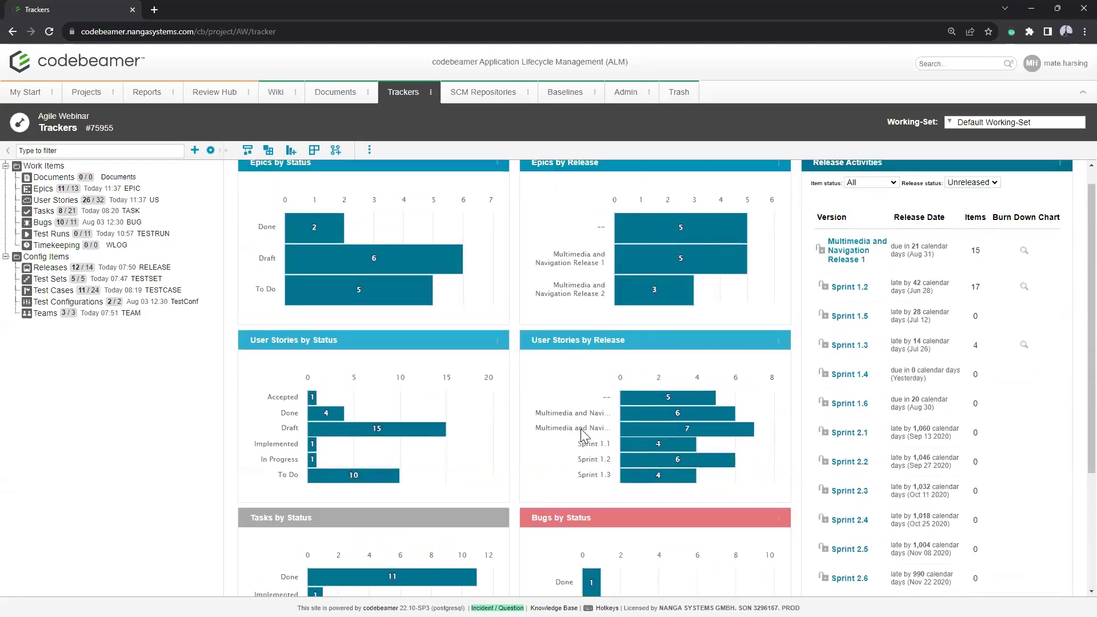
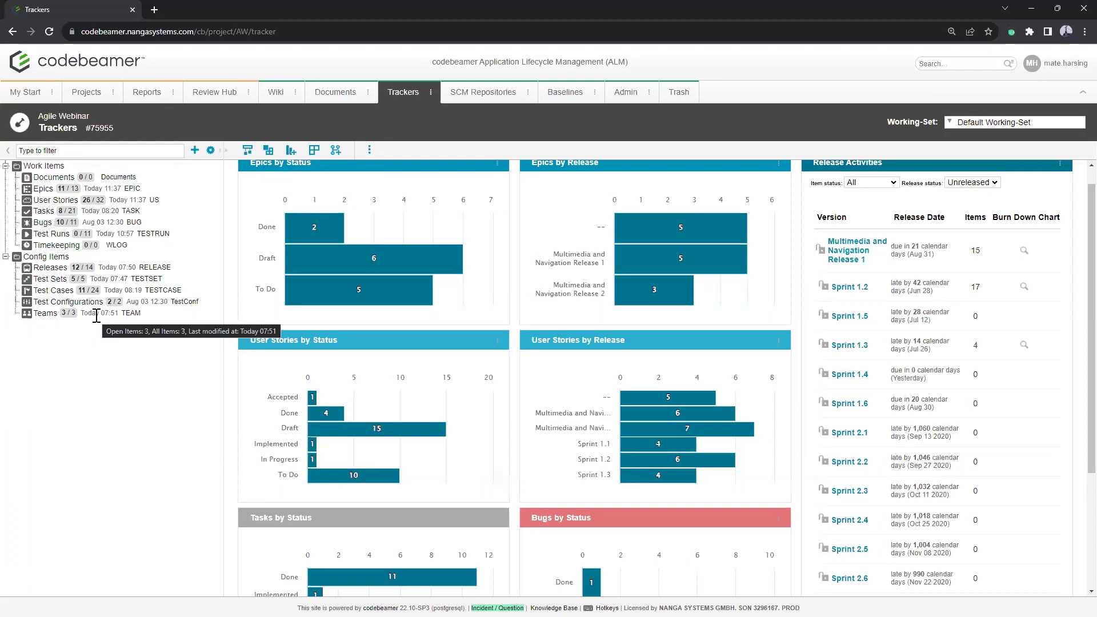
{"action": "left_click", "coordinate": [44, 191]}
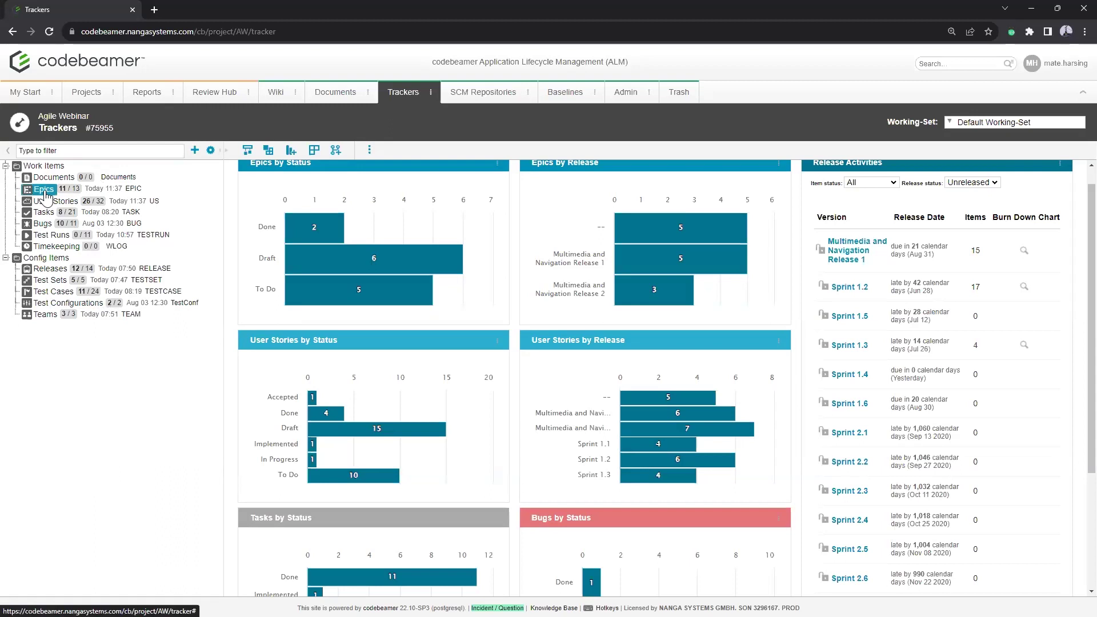
{"action": "left_click", "coordinate": [51, 201]}
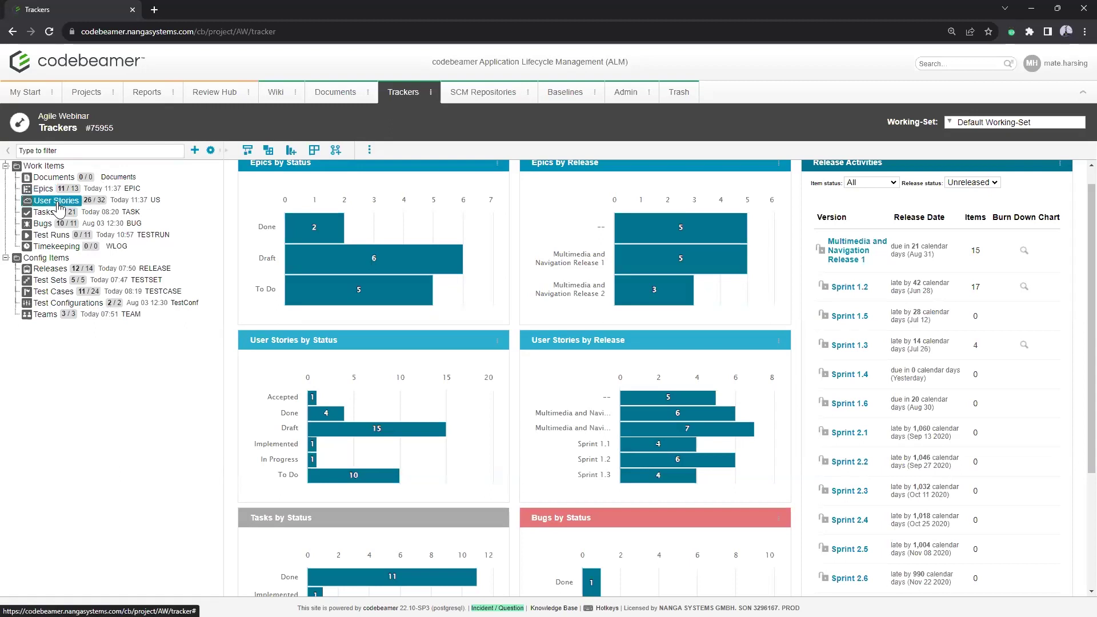
{"action": "left_click", "coordinate": [46, 212]}
{"action": "left_click", "coordinate": [45, 223]}
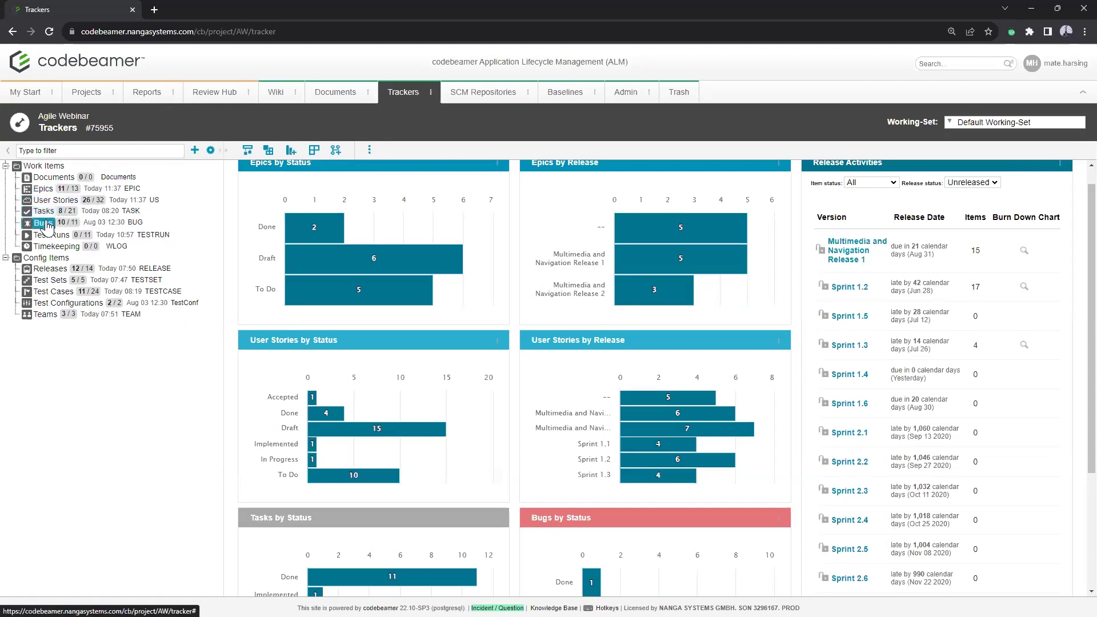
{"action": "left_click", "coordinate": [50, 268]}
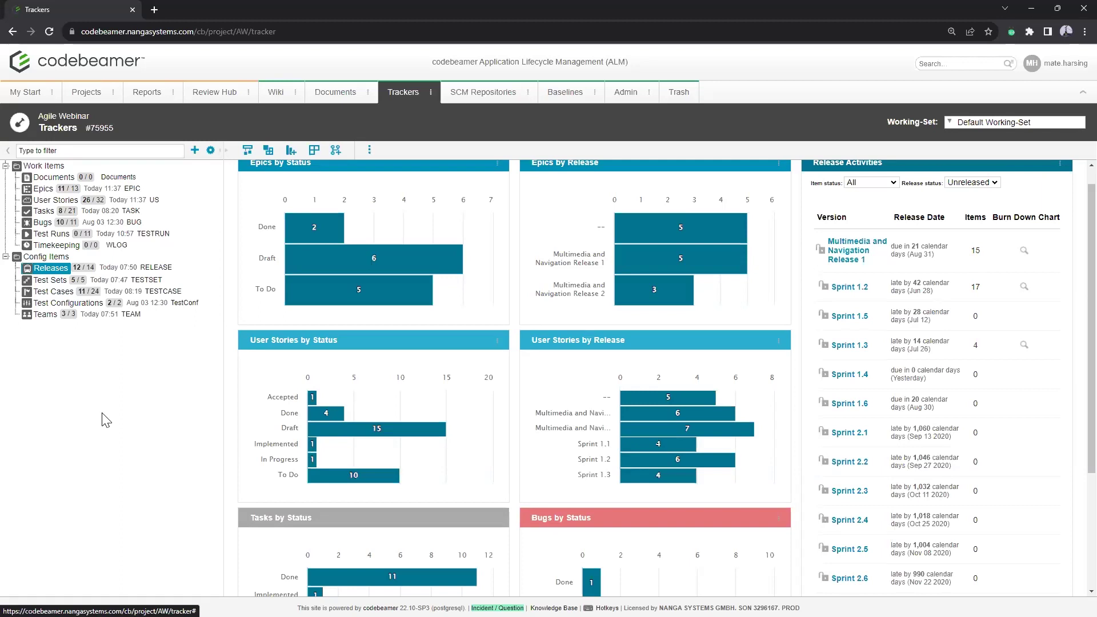
{"action": "left_click", "coordinate": [194, 151]}
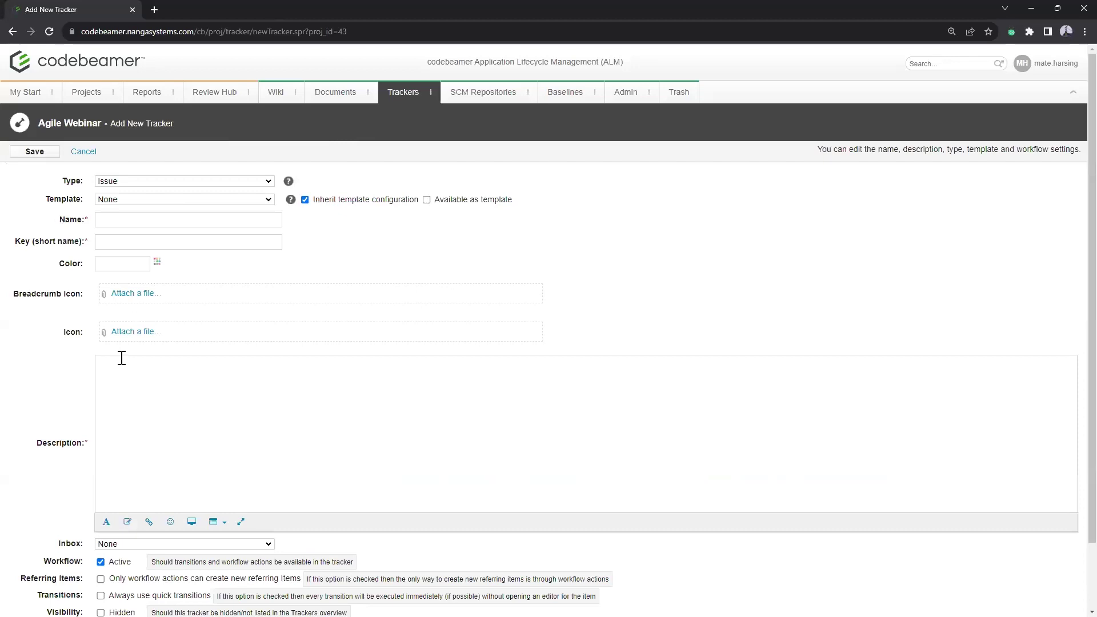
{"action": "left_click", "coordinate": [170, 180]}
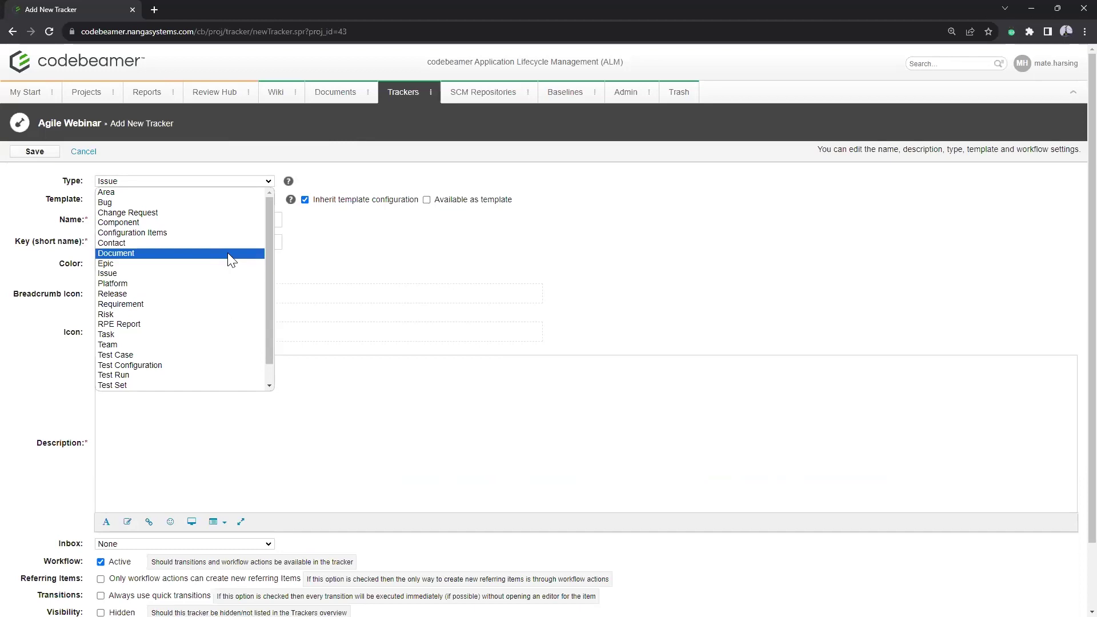
{"action": "left_click", "coordinate": [83, 151]}
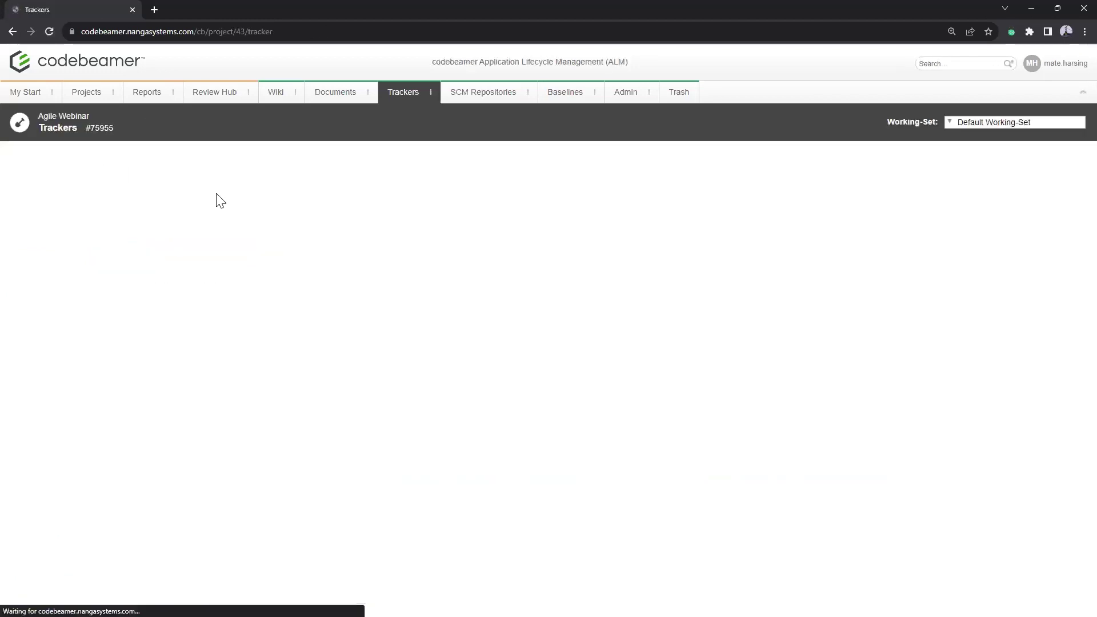
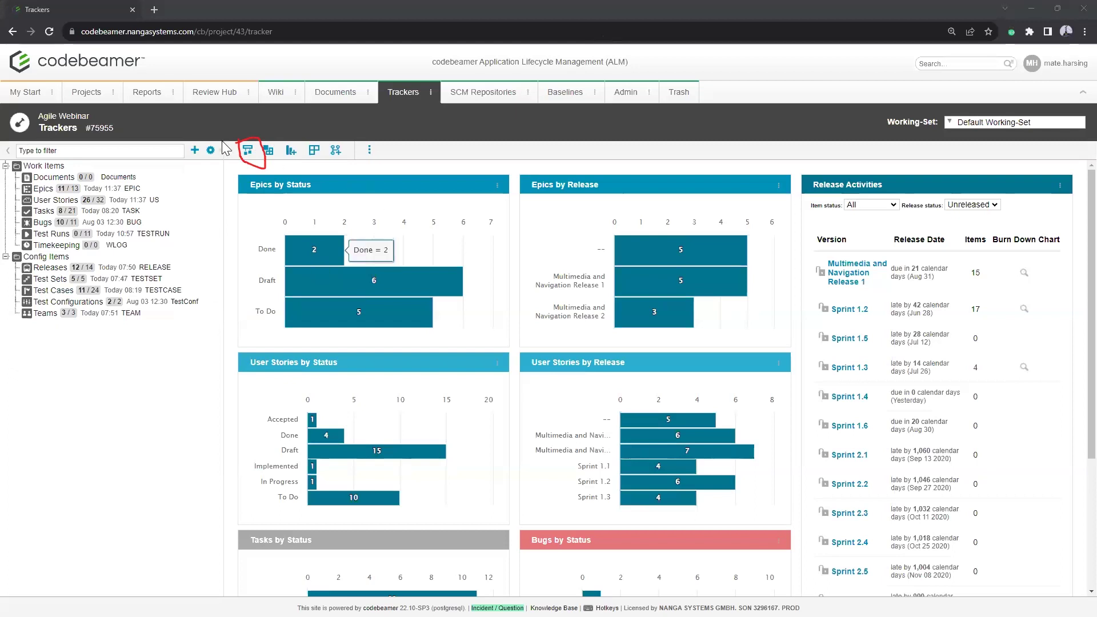
Step: Open the tracker Configuration Diagram and place the Epics and Tasks trackers on it
{"action": "left_click", "coordinate": [247, 150]}
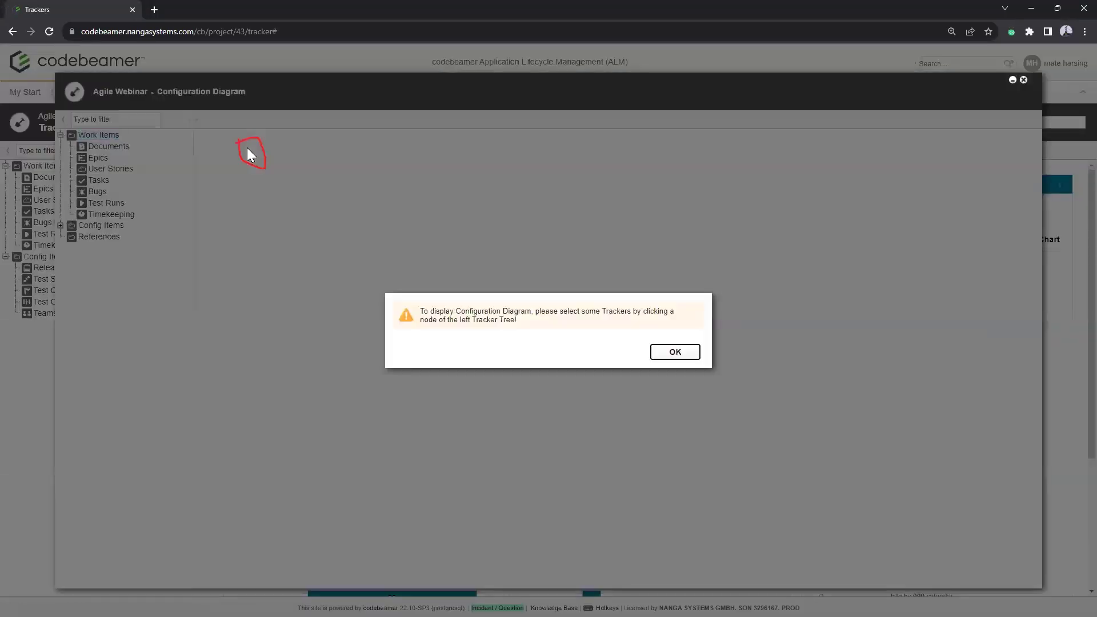
{"action": "left_click", "coordinate": [674, 350]}
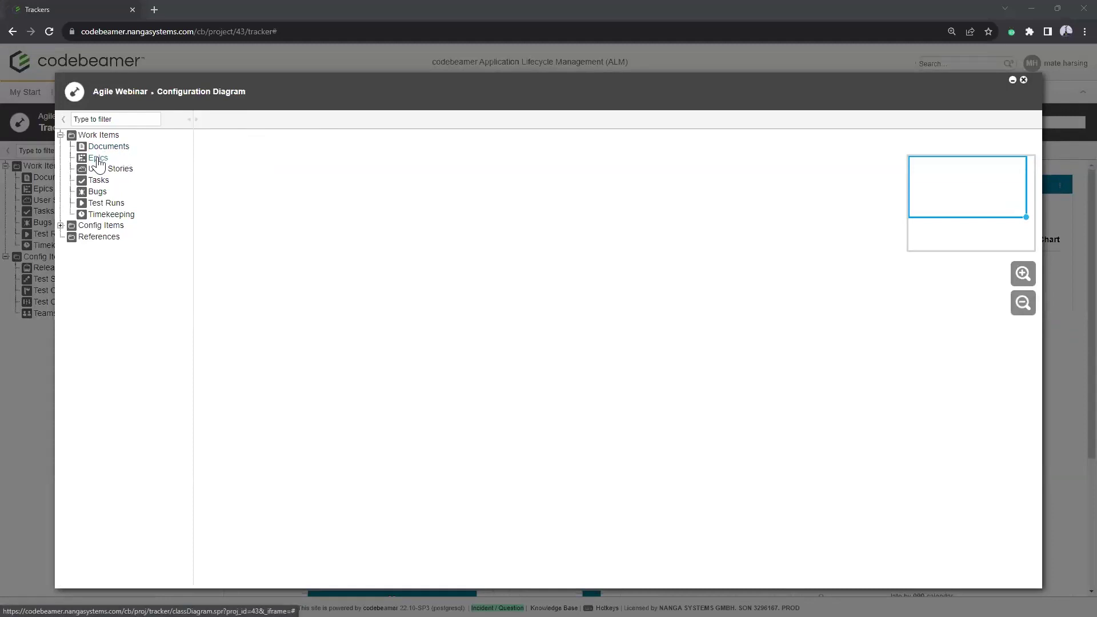
{"action": "left_click", "coordinate": [98, 159]}
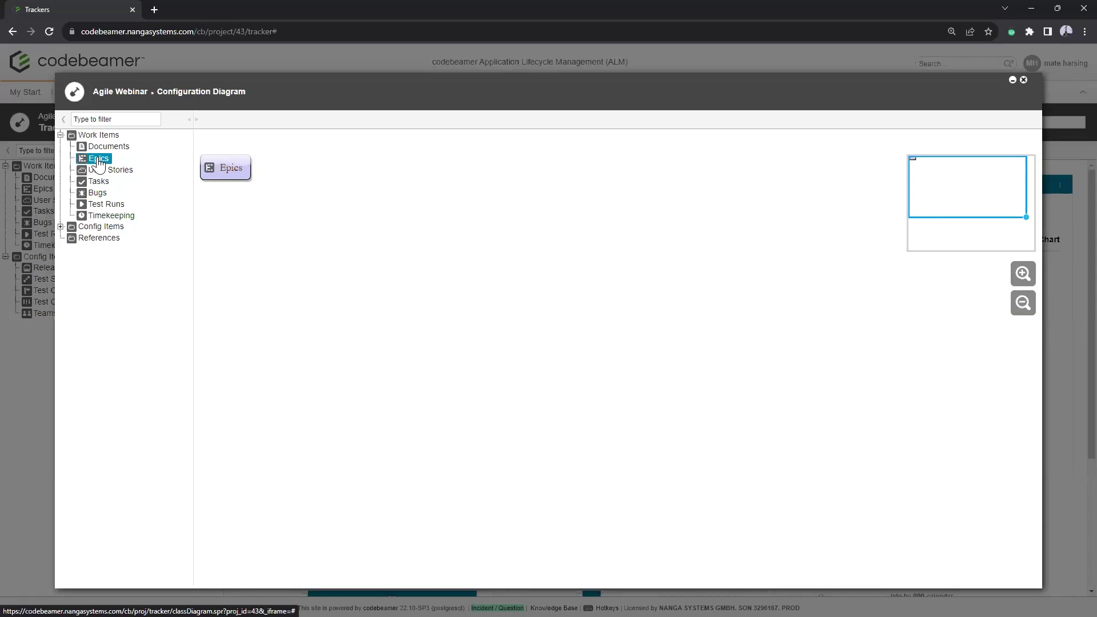
{"action": "left_click", "coordinate": [98, 182]}
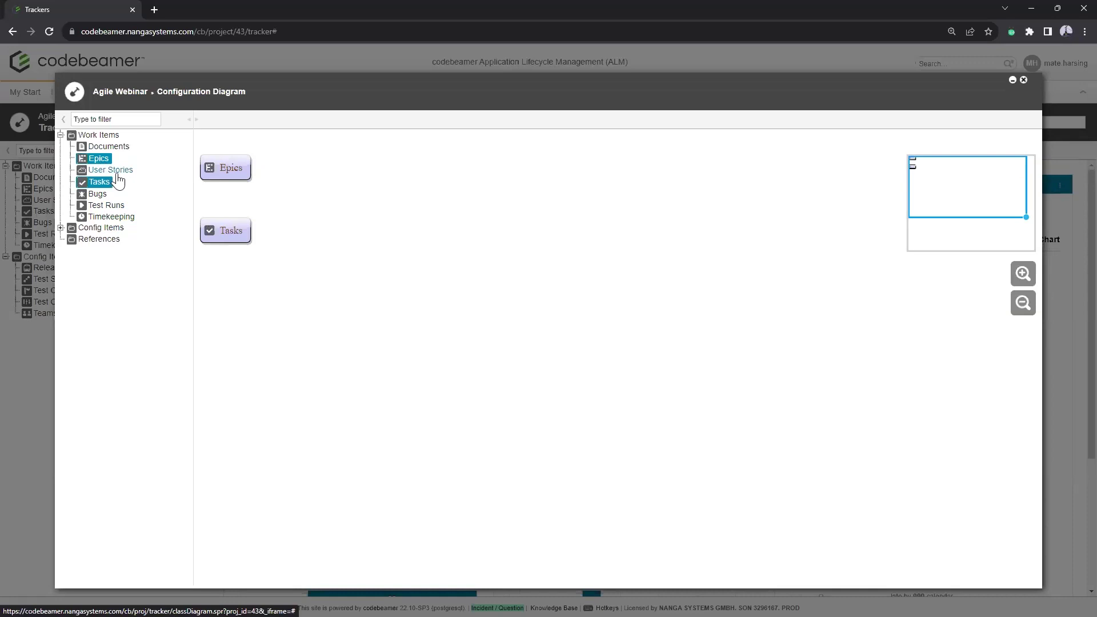
Step: Add User Stories to the diagram to show its links to Tasks and Epics, then close it
{"action": "left_click", "coordinate": [114, 171], "text": "ctrl"}
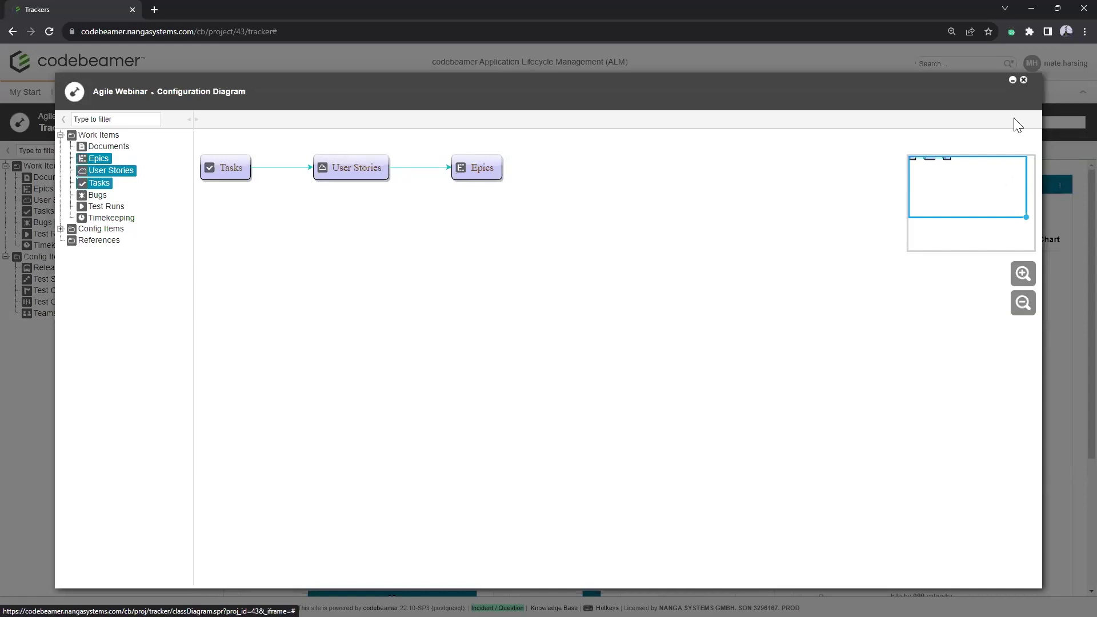
{"action": "left_click", "coordinate": [1022, 79]}
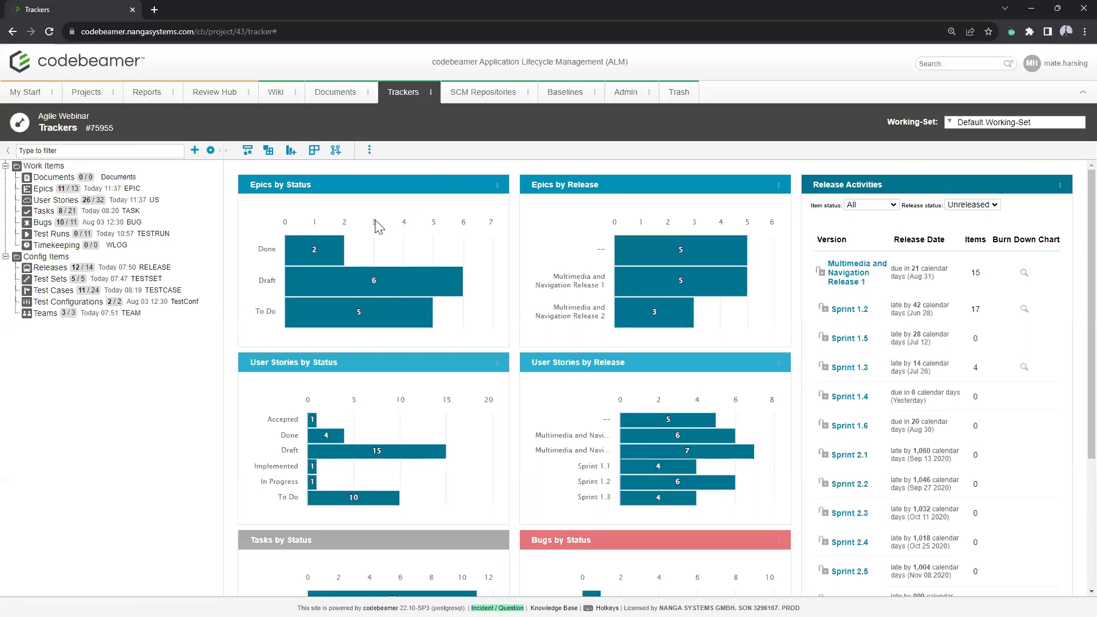
Step: Open the User Stories tracker and display the Voice Directions story's details
{"action": "left_click", "coordinate": [48, 201]}
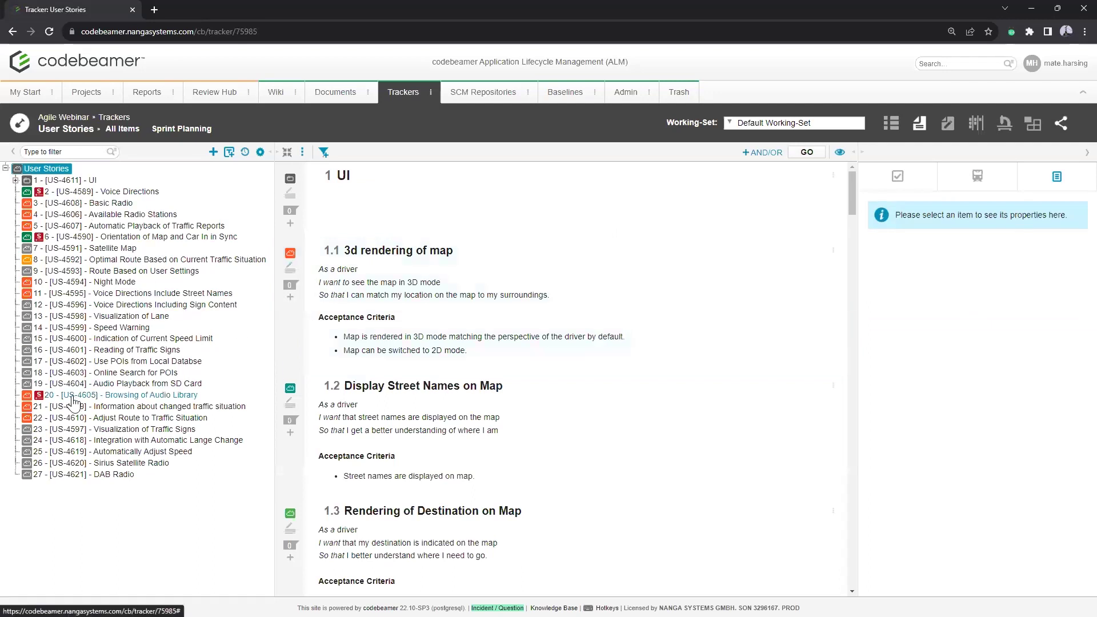
{"action": "scroll", "coordinate": [594, 292], "scroll_direction": "down", "scroll_amount": 6}
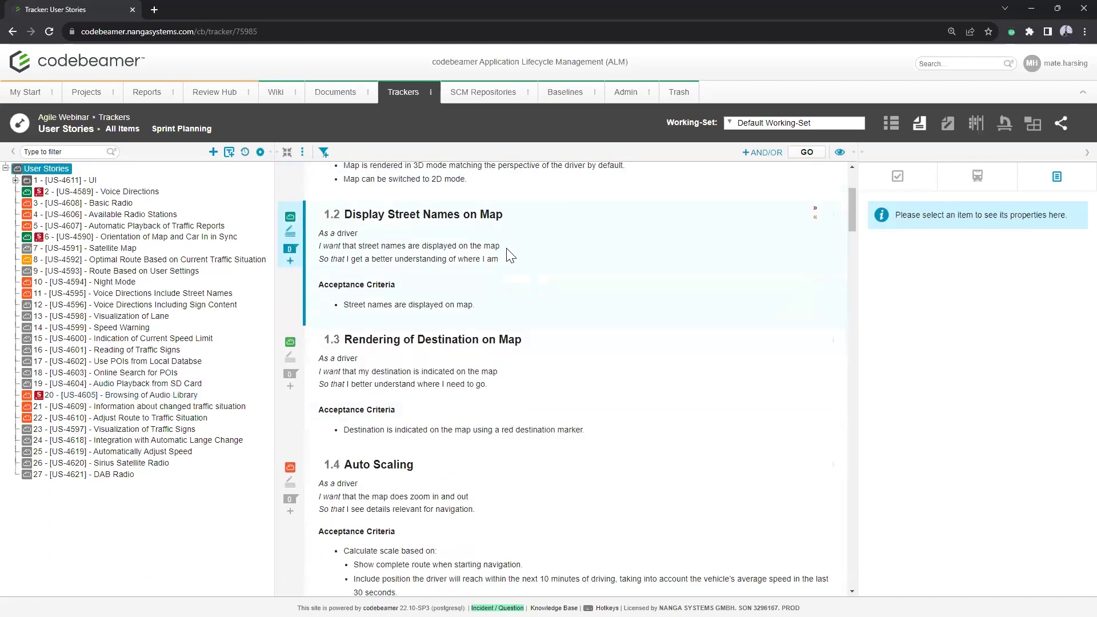
{"action": "scroll", "coordinate": [594, 291], "scroll_direction": "down", "scroll_amount": 12}
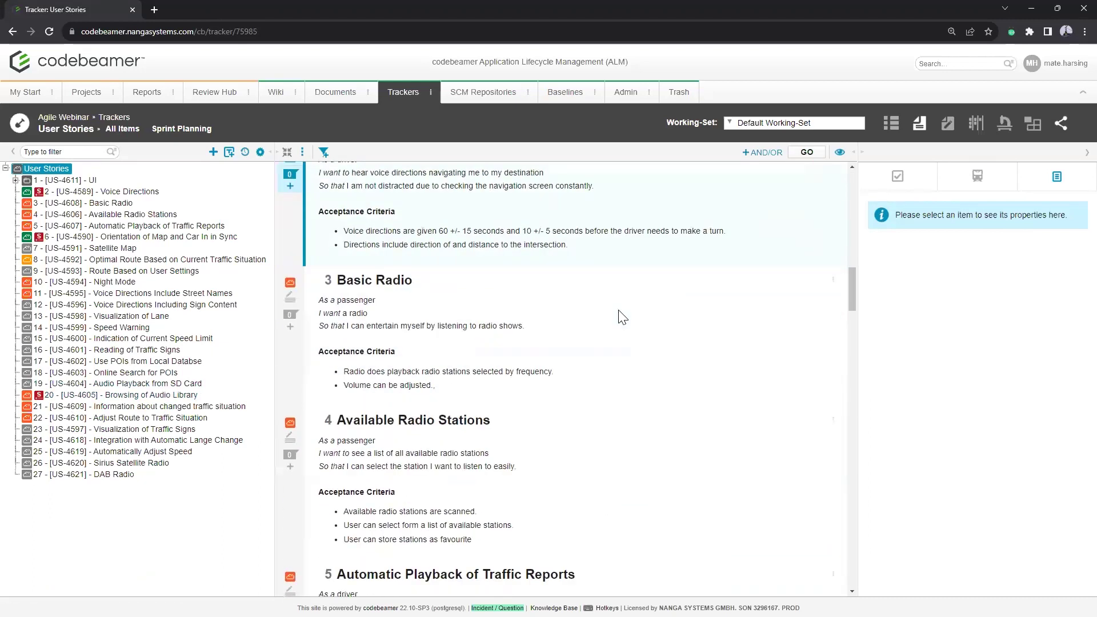
{"action": "left_click", "coordinate": [436, 230]}
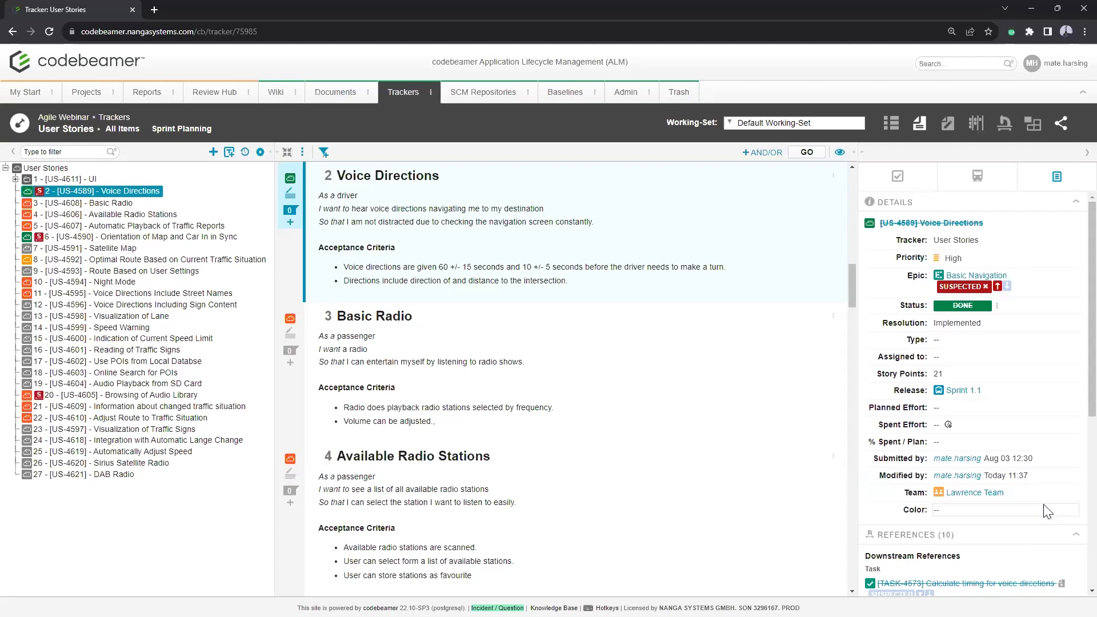
Step: Switch User Stories to table view listing epic, status, assignee, points and release
{"action": "left_click", "coordinate": [892, 124]}
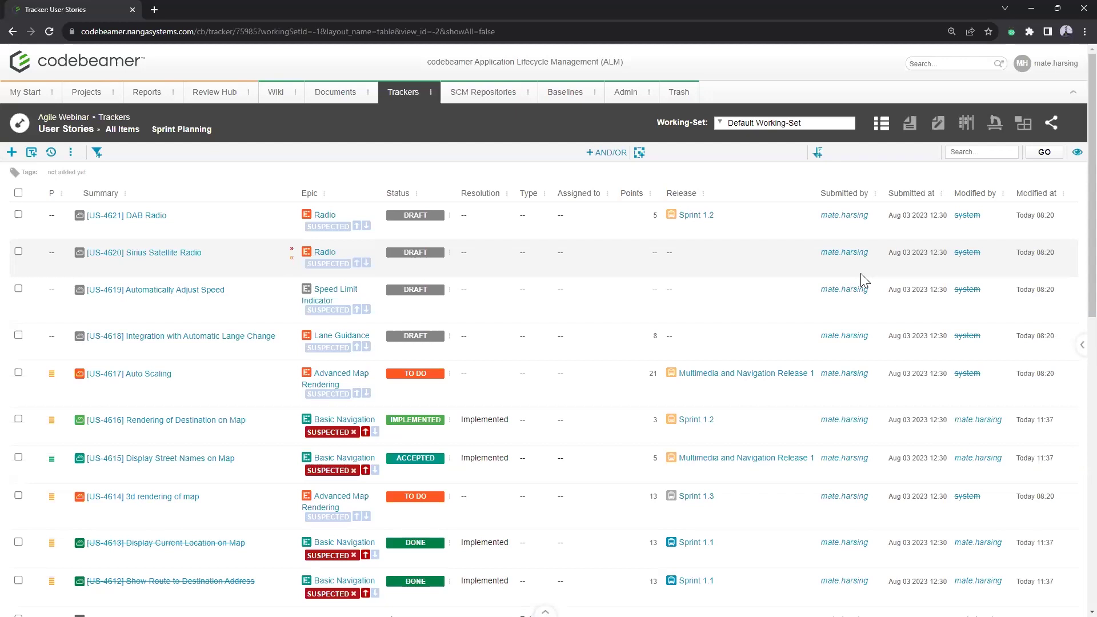
{"action": "left_click", "coordinate": [417, 194]}
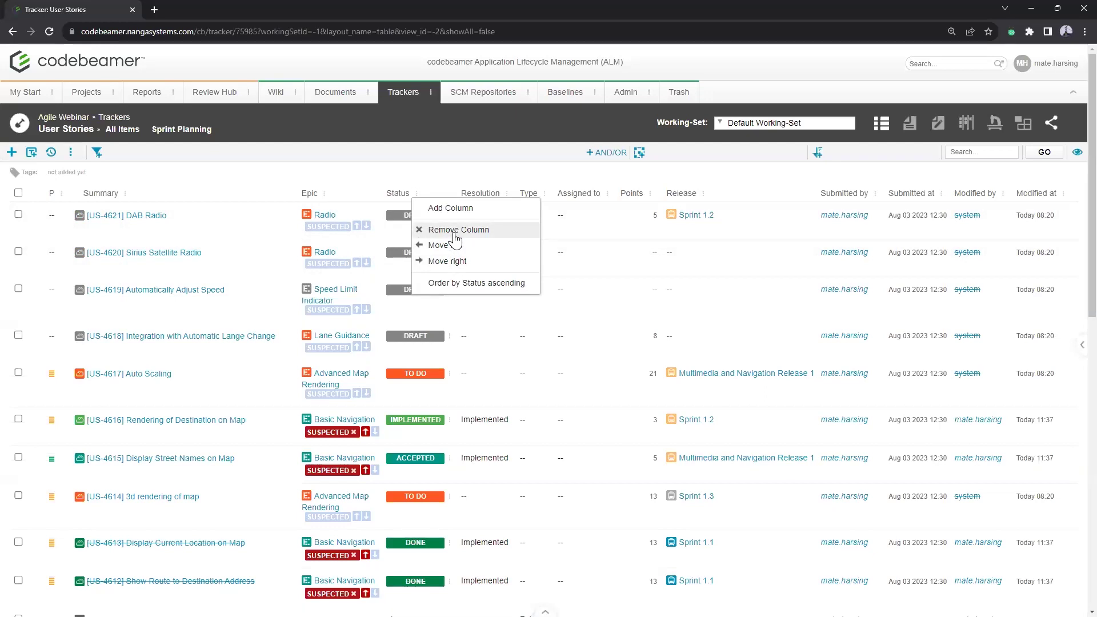
{"action": "left_click", "coordinate": [459, 175]}
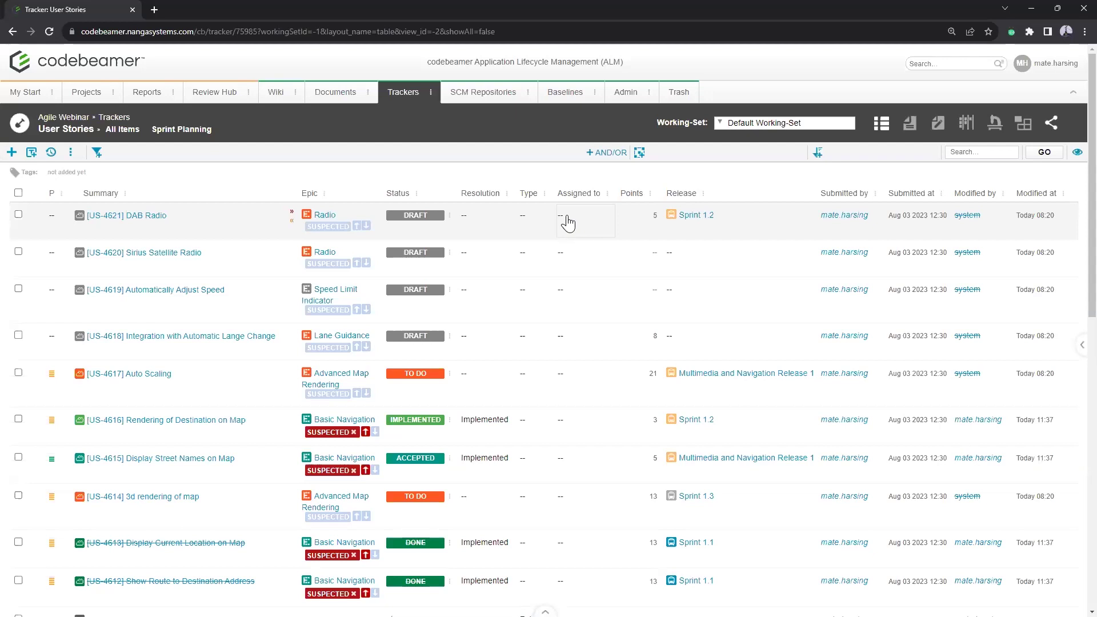
Step: Set US-4621 DAB Radio's Assigned to field to the current user and save it
{"action": "left_click", "coordinate": [567, 217]}
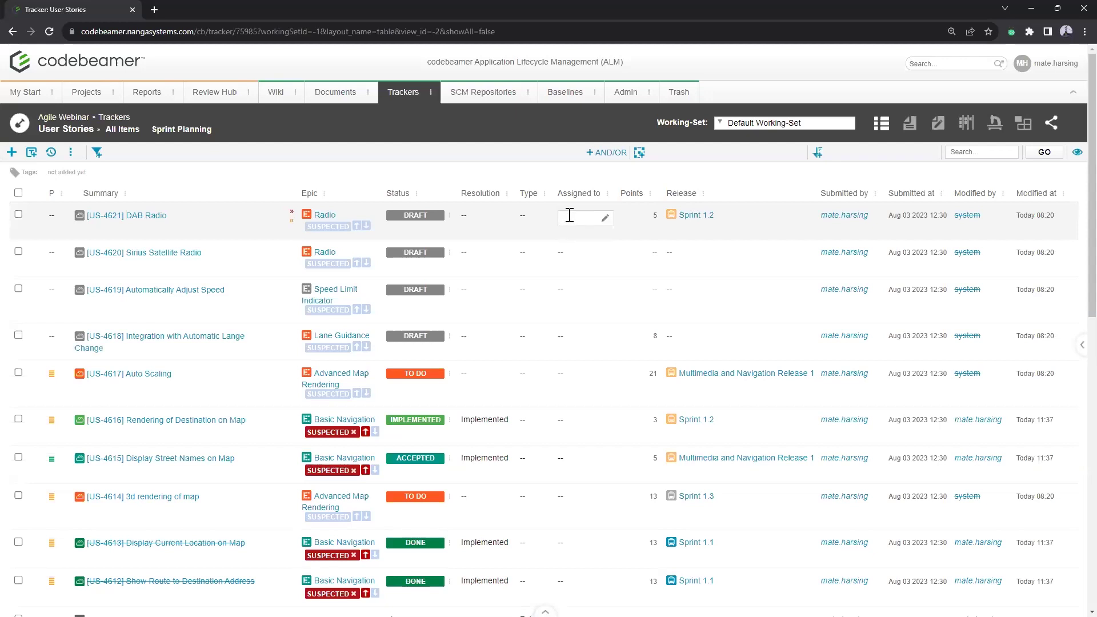
{"action": "type", "text": "mate"}
{"action": "left_click", "coordinate": [591, 246]}
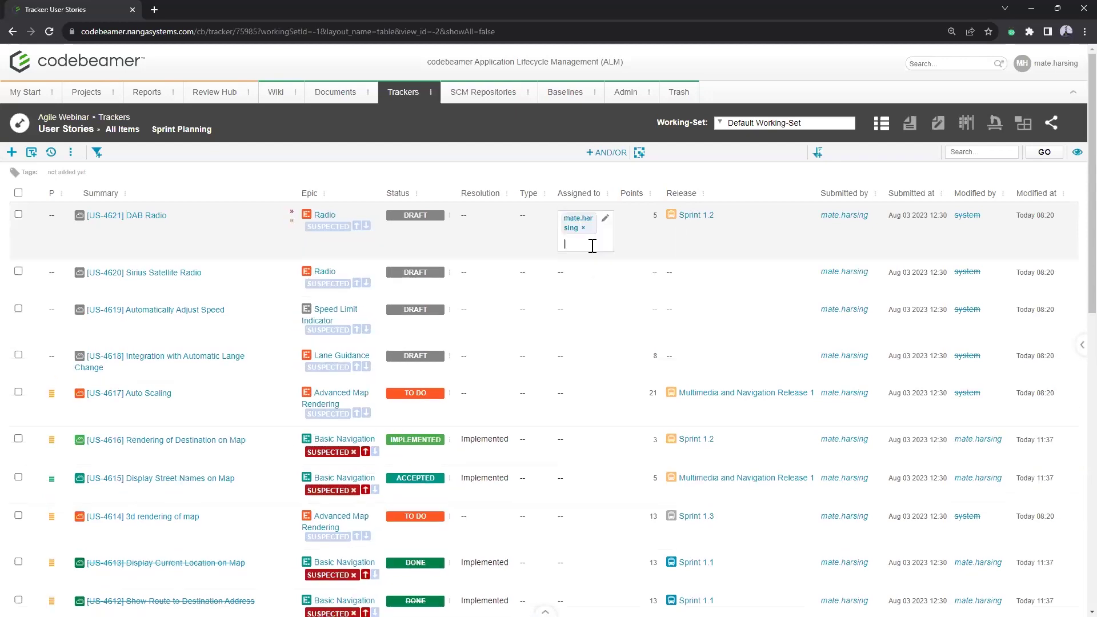
{"action": "left_click", "coordinate": [552, 216]}
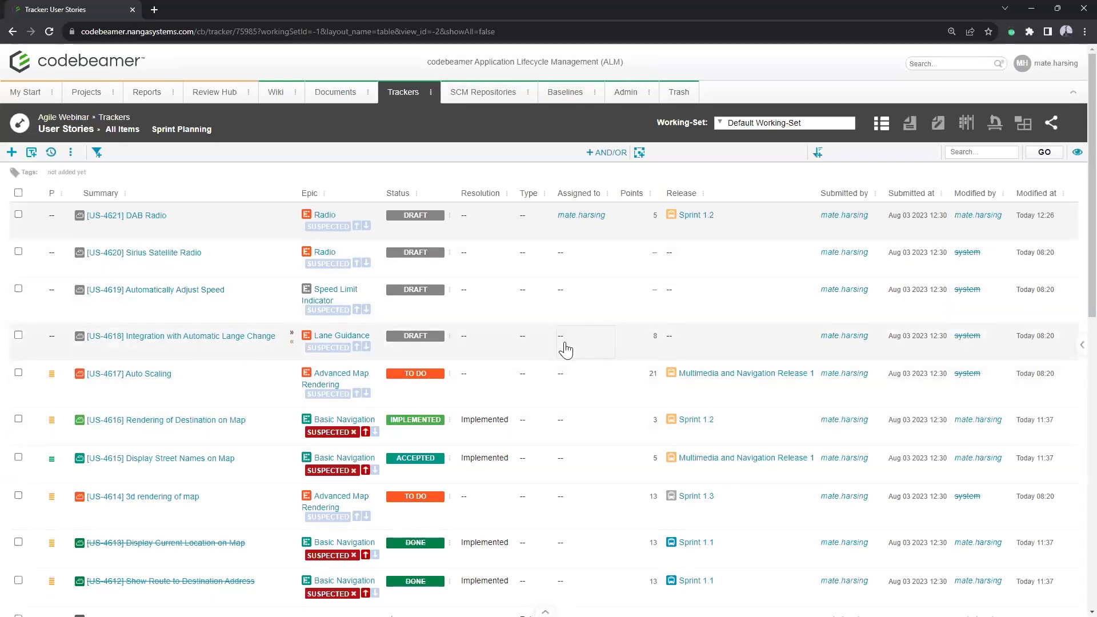
{"action": "scroll", "coordinate": [565, 351], "scroll_direction": "down", "scroll_amount": 8}
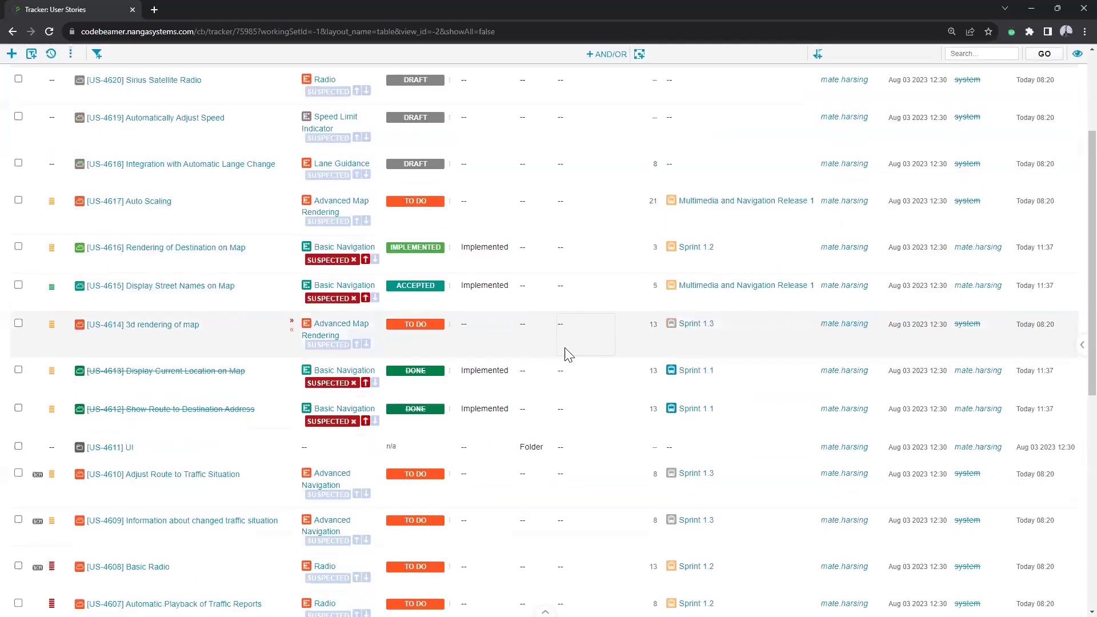
{"action": "scroll", "coordinate": [566, 446], "scroll_direction": "up", "scroll_amount": 6}
{"action": "scroll", "coordinate": [566, 446], "scroll_direction": "up", "scroll_amount": 2}
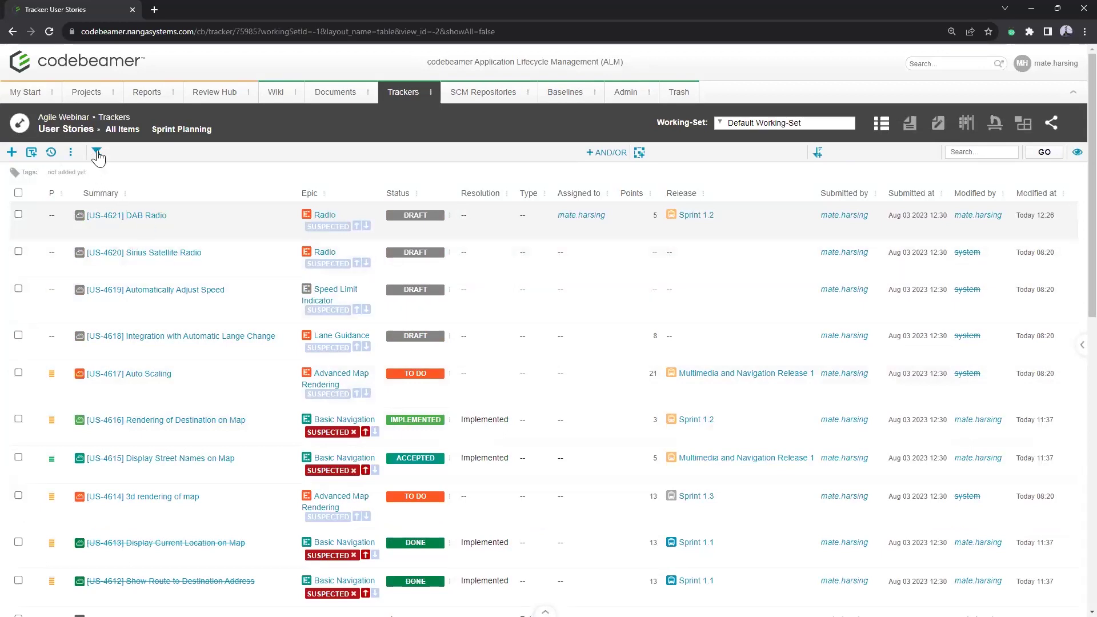
Step: Apply an 'Assigned to: Me' filter so only US-4621 DAB Radio is listed
{"action": "left_click", "coordinate": [98, 153]}
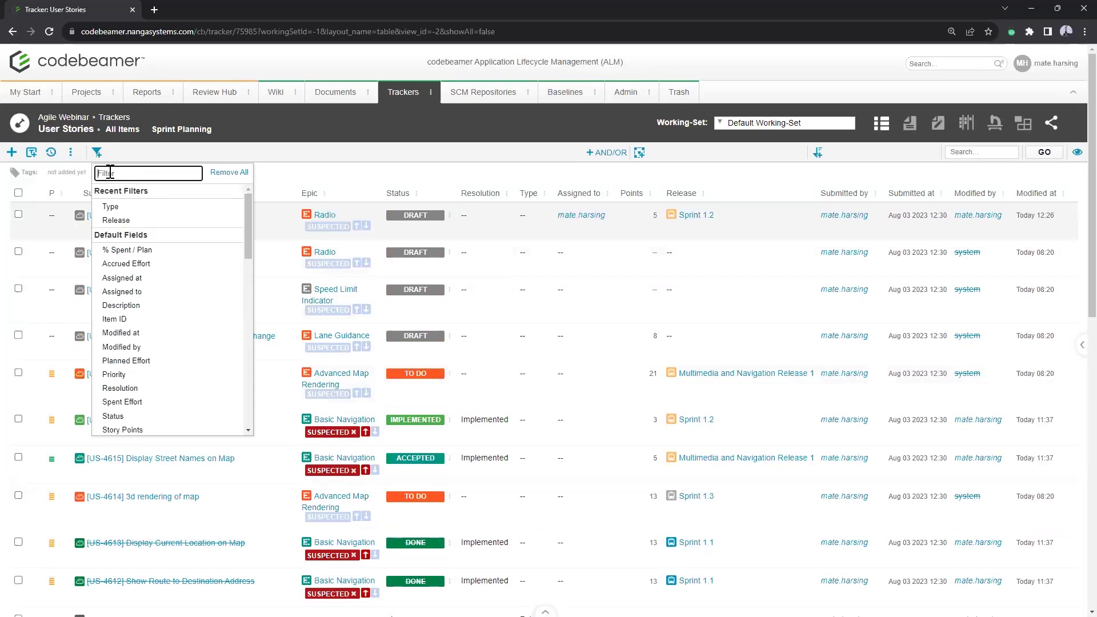
{"action": "type", "text": "assign"}
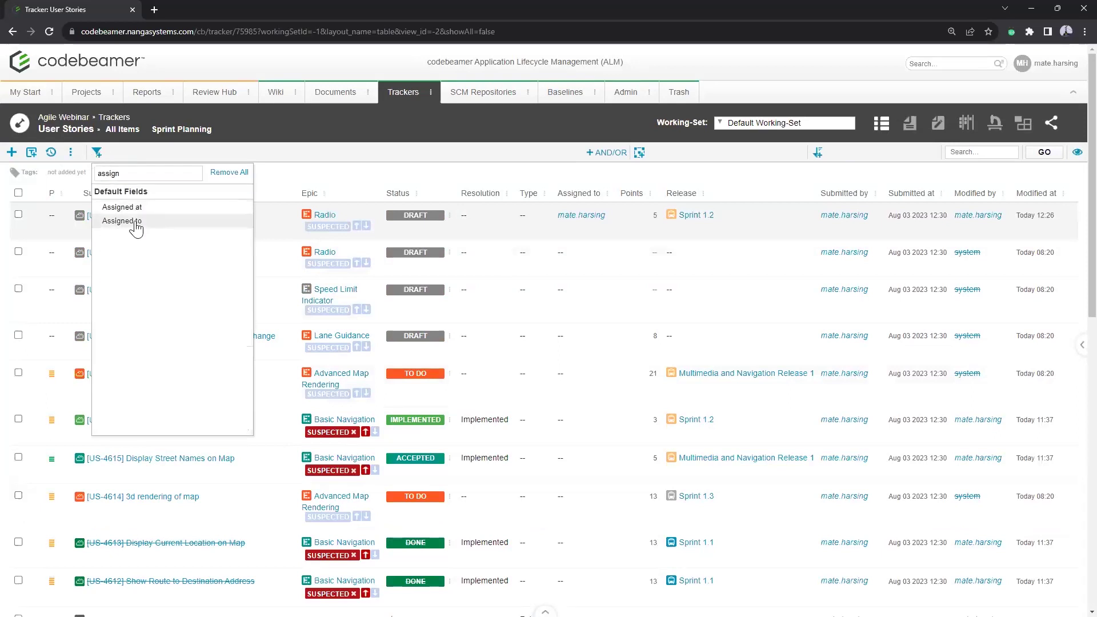
{"action": "left_click", "coordinate": [135, 221]}
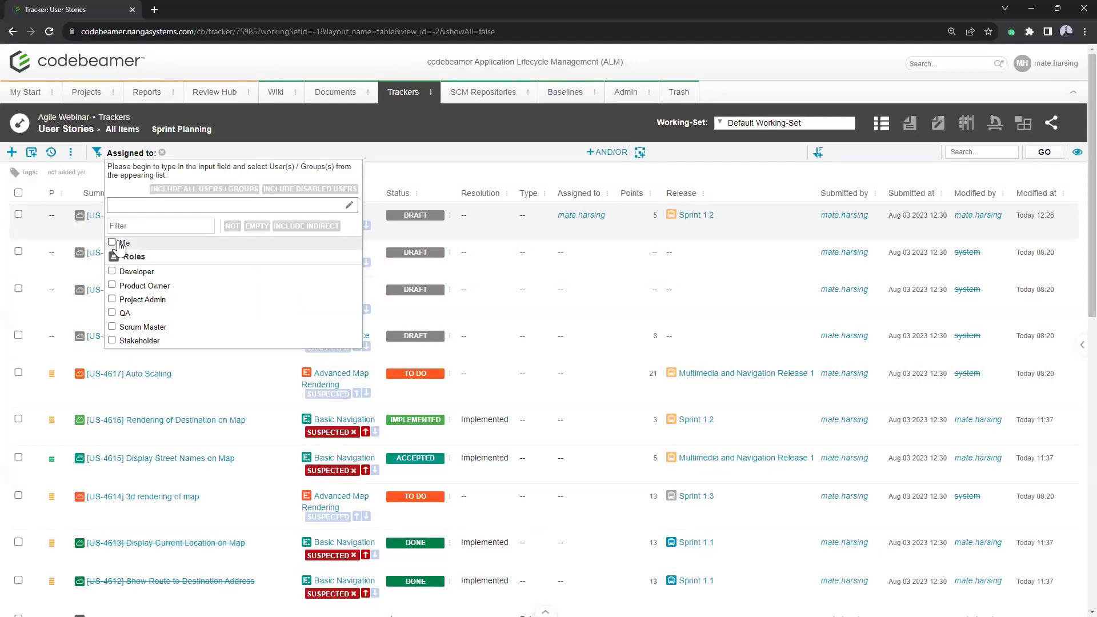
{"action": "left_click", "coordinate": [118, 245]}
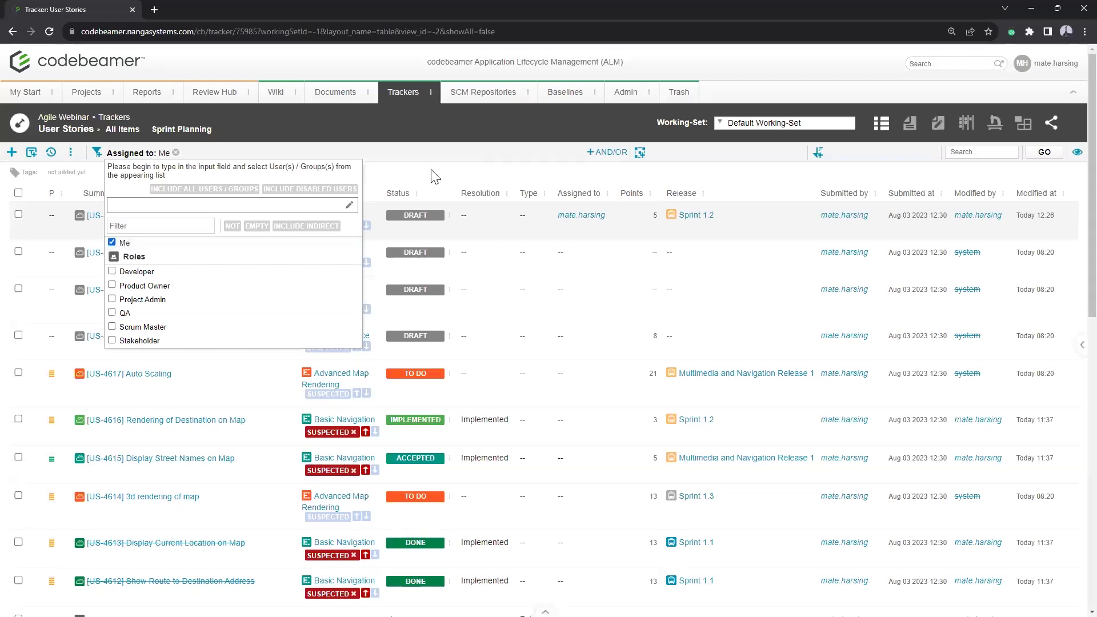
{"action": "left_click", "coordinate": [1042, 153]}
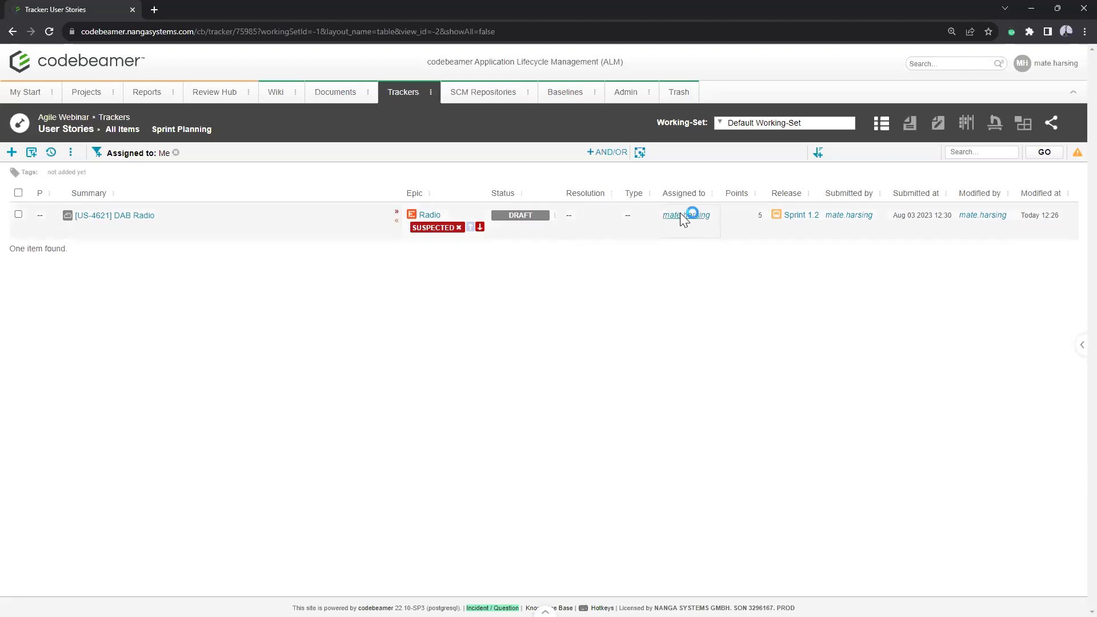
{"action": "mouse_move", "coordinate": [680, 220]}
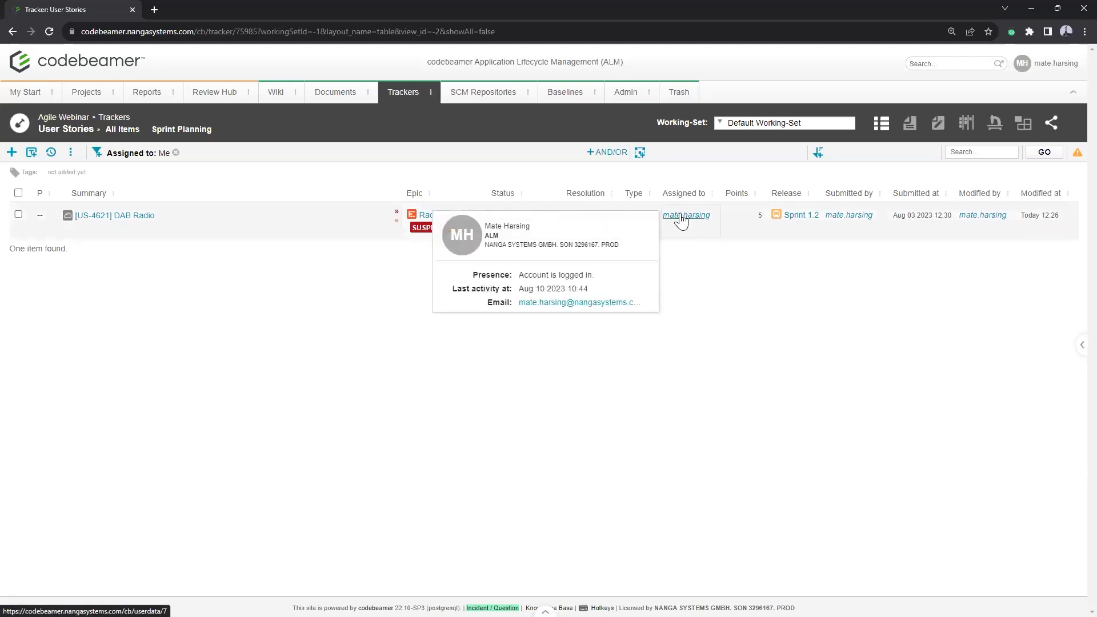
Step: Remove the 'Assigned to: Me' filter chip and rerun the query to list all stories
{"action": "left_click", "coordinate": [176, 153]}
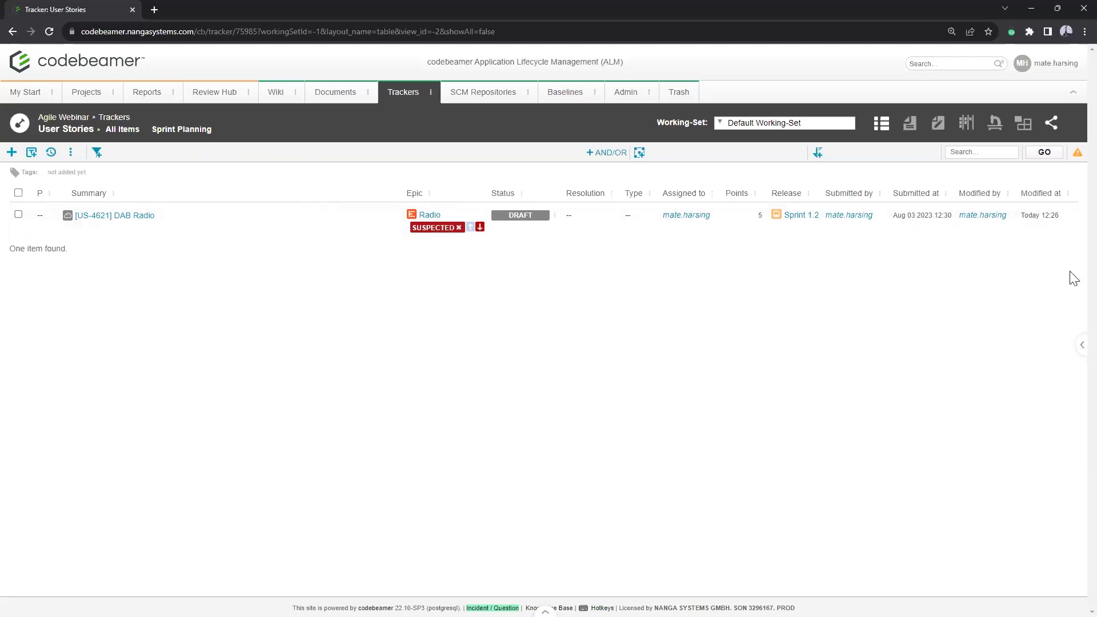
{"action": "left_click", "coordinate": [1039, 156]}
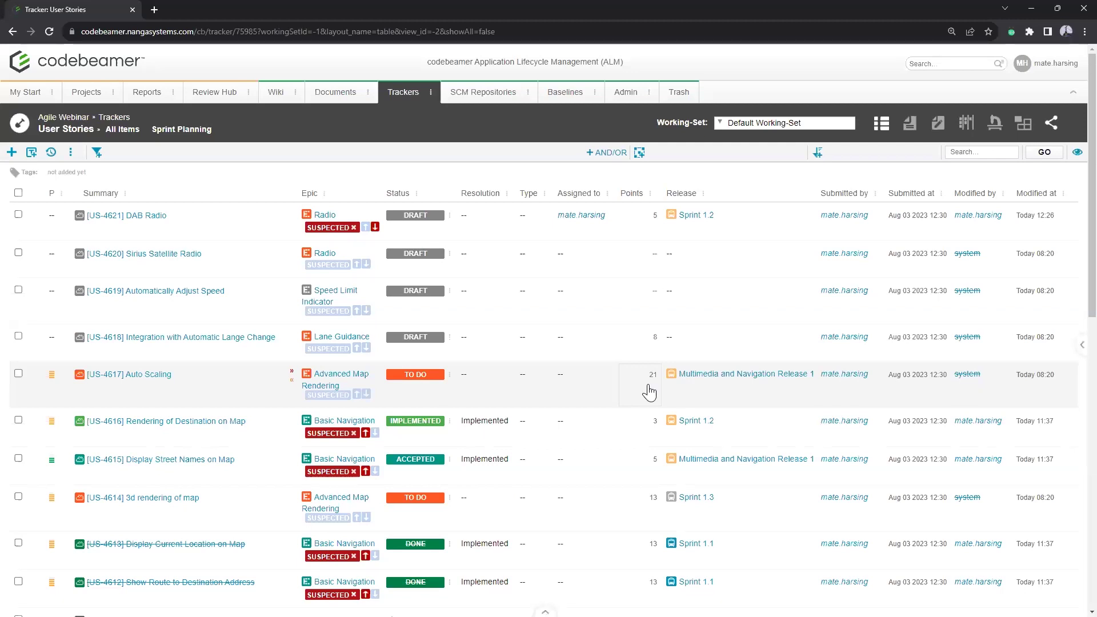
Step: Switch User Stories to the Cardboard view showing ToDo through Done columns
{"action": "left_click", "coordinate": [965, 127]}
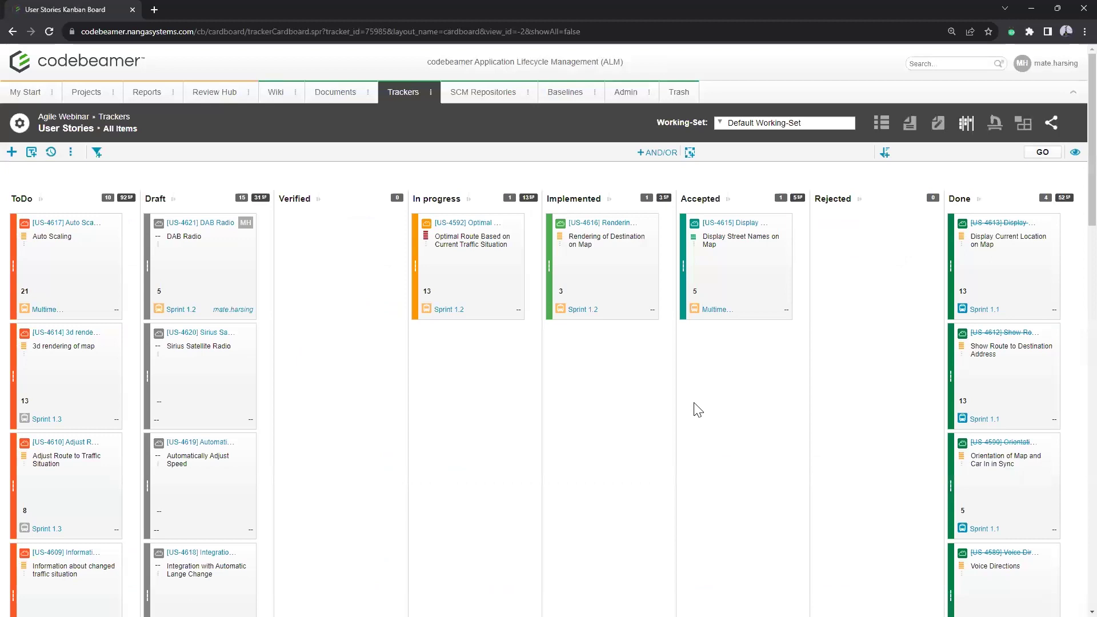
{"action": "scroll", "coordinate": [692, 397], "scroll_direction": "down", "scroll_amount": 8}
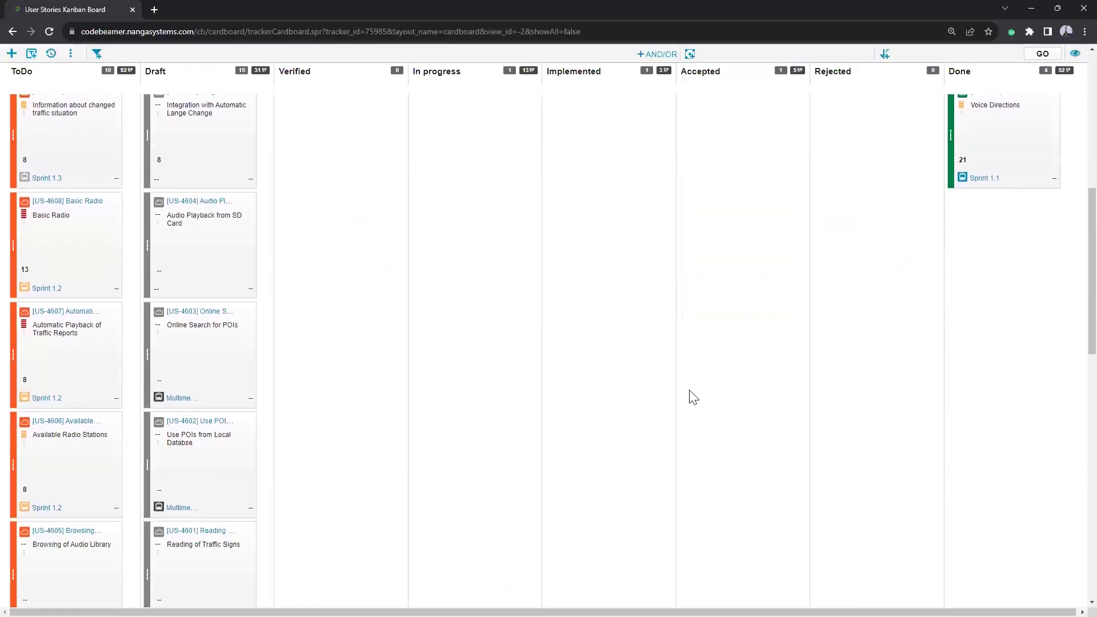
{"action": "scroll", "coordinate": [692, 396], "scroll_direction": "up", "scroll_amount": 4}
{"action": "scroll", "coordinate": [693, 397], "scroll_direction": "up", "scroll_amount": 1}
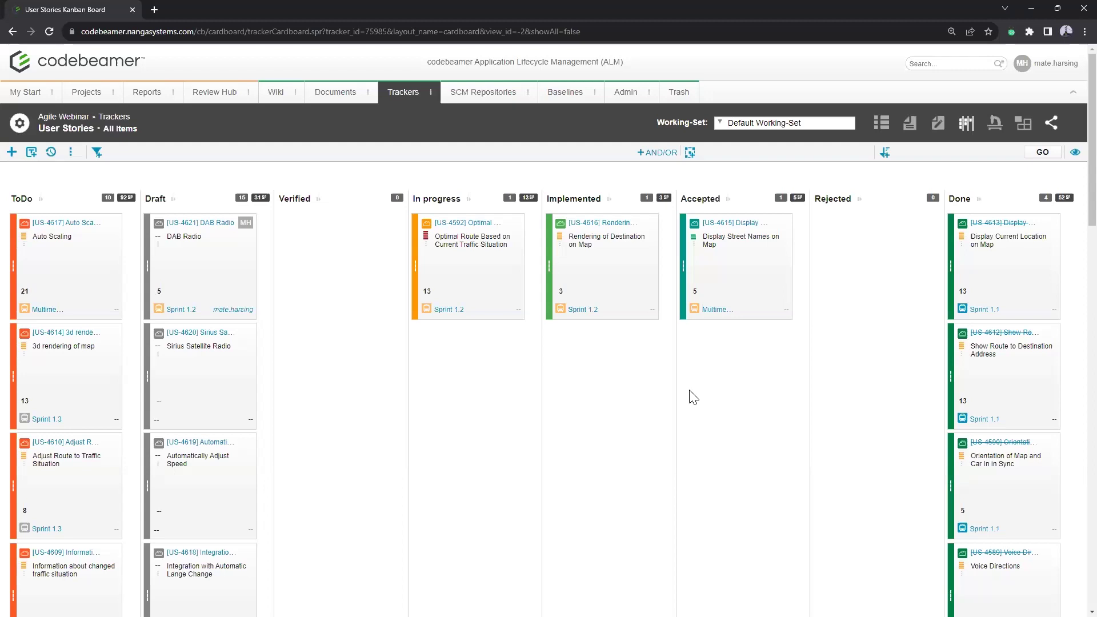
Step: In Kanban Board Configuration, enter a ToDo minimum limit of 5 and move to the maximum field
{"action": "left_click", "coordinate": [72, 153]}
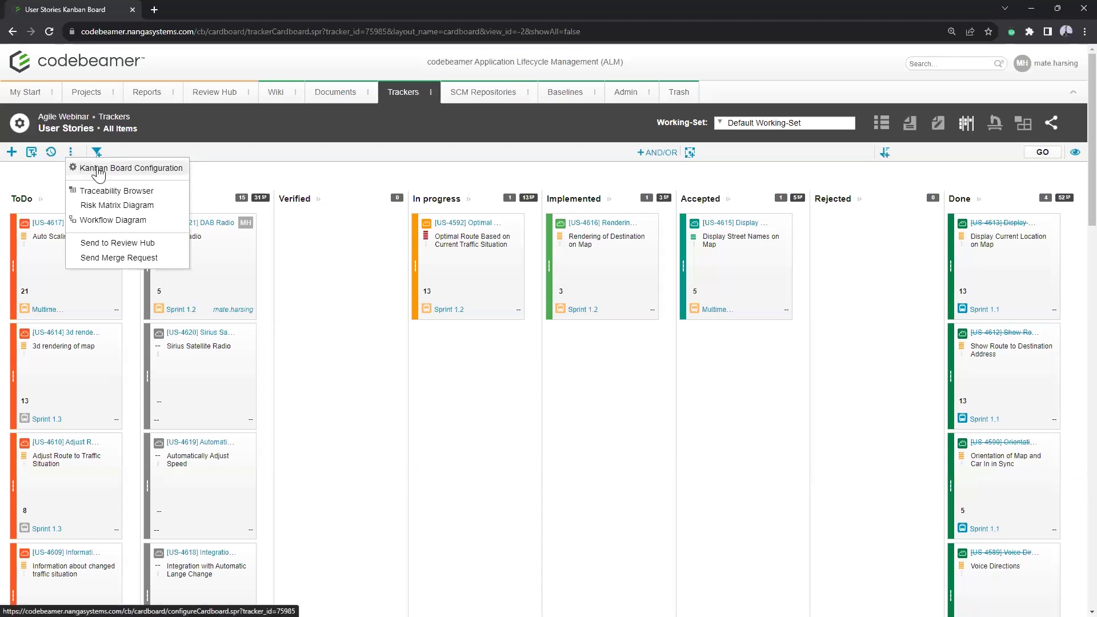
{"action": "left_click", "coordinate": [99, 170]}
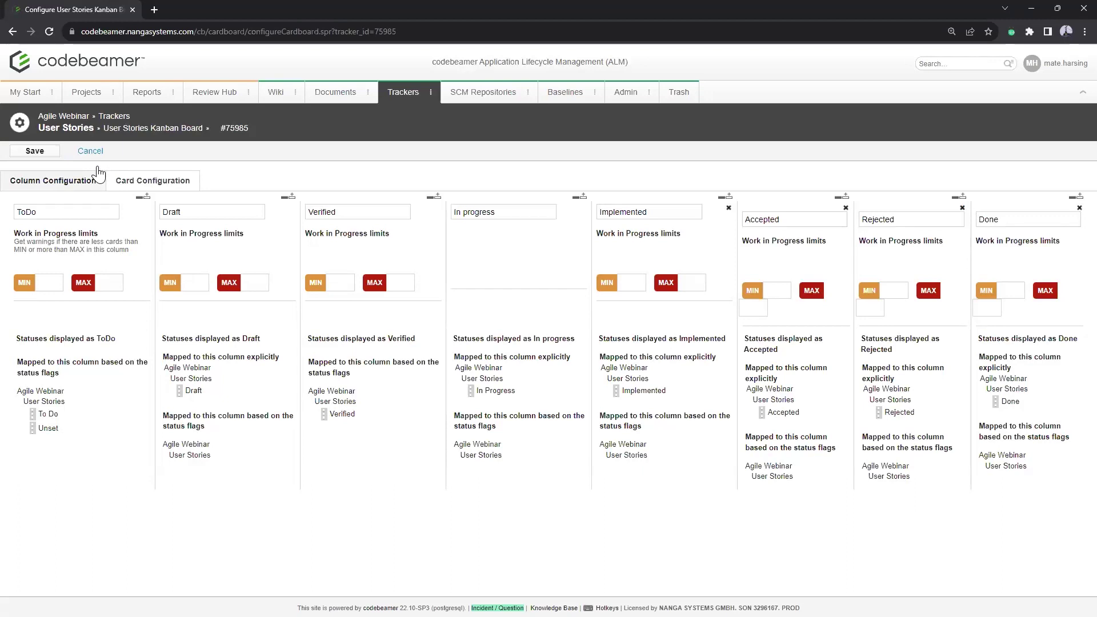
{"action": "left_click", "coordinate": [48, 283]}
{"action": "type", "text": "5"}
{"action": "left_click", "coordinate": [105, 284]}
Step: Save the Kanban board configuration and review the board with its ToDo limits
{"action": "left_click", "coordinate": [34, 152]}
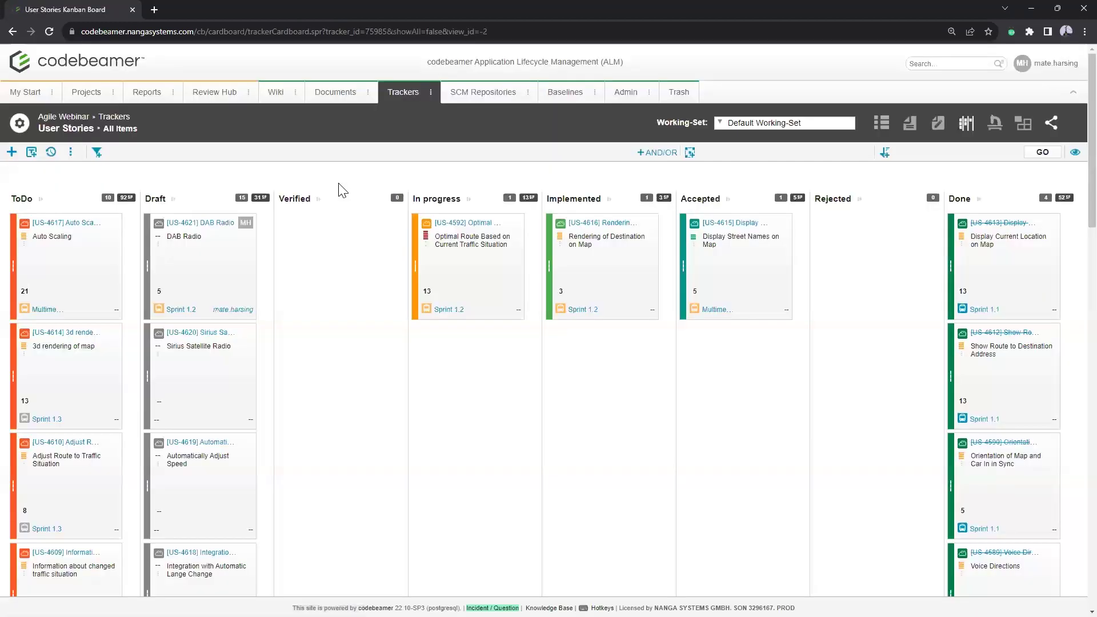
{"action": "scroll", "coordinate": [70, 267], "scroll_direction": "down", "scroll_amount": 18}
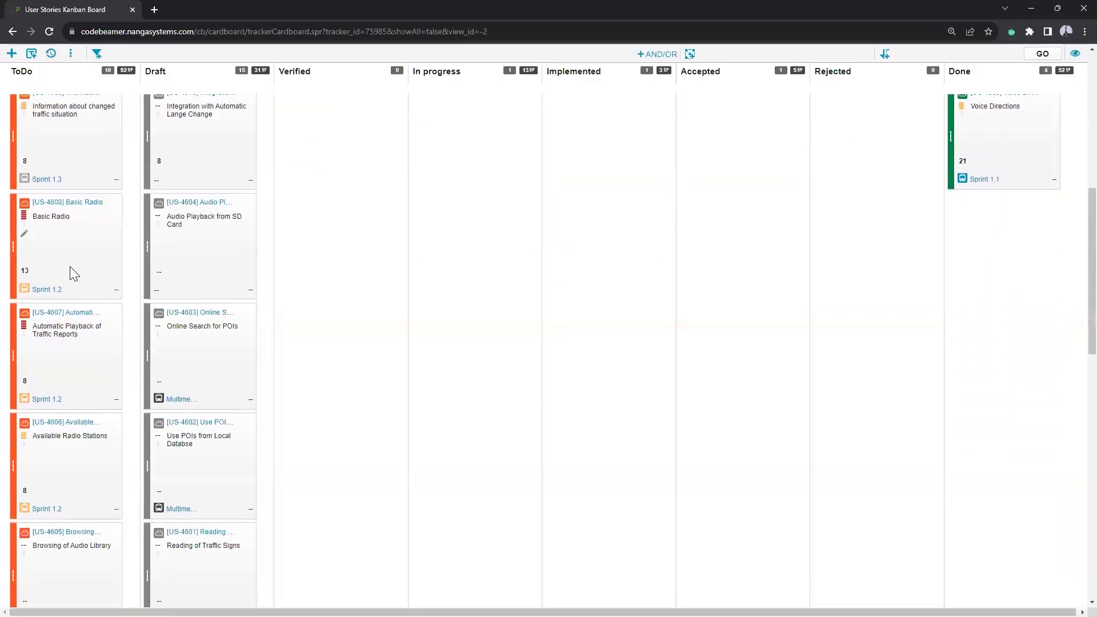
{"action": "scroll", "coordinate": [70, 267], "scroll_direction": "up", "scroll_amount": 15}
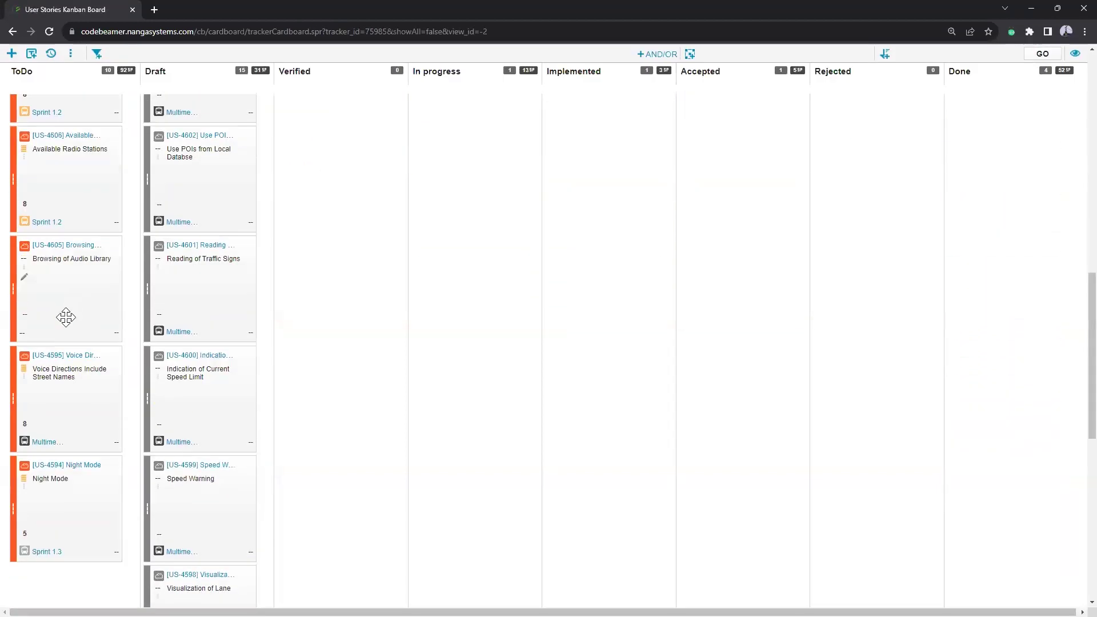
{"action": "scroll", "coordinate": [65, 317], "scroll_direction": "up", "scroll_amount": 4}
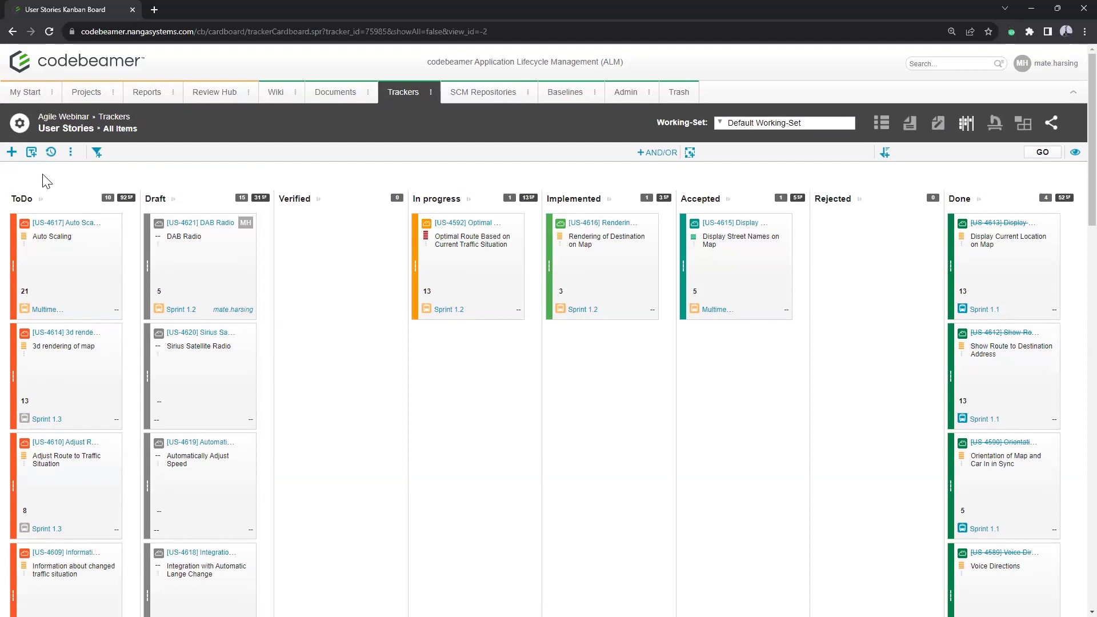
Step: In the Kanban Board Configuration, set the ToDo minimum to 1, clear its maximum, and save
{"action": "left_click", "coordinate": [72, 157]}
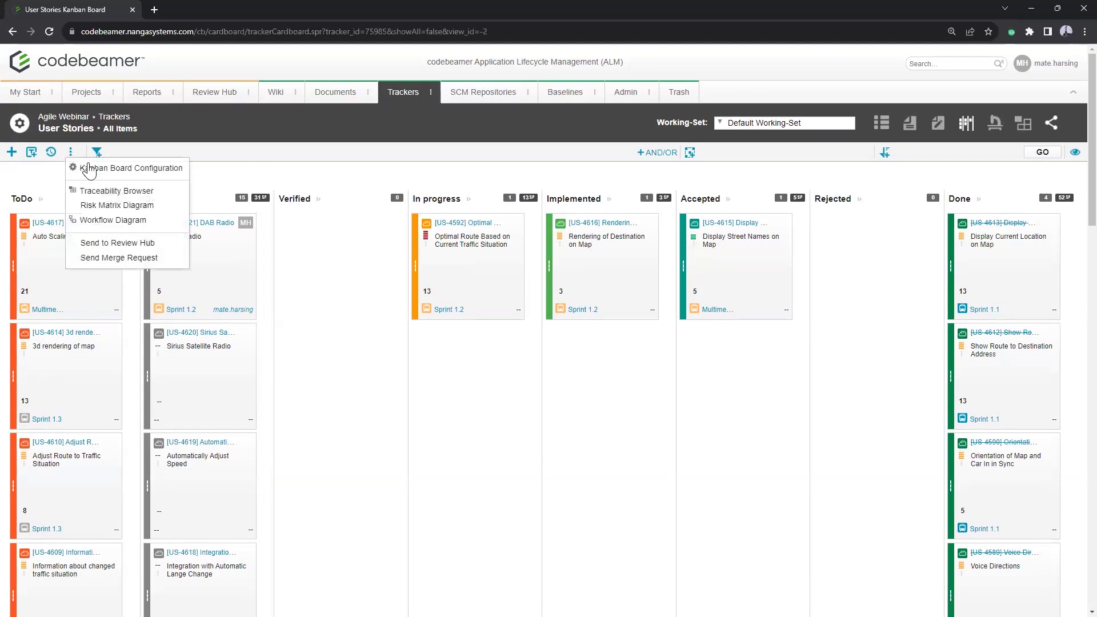
{"action": "left_click", "coordinate": [92, 170]}
{"action": "double_click", "coordinate": [46, 282]}
{"action": "type", "text": "1"}
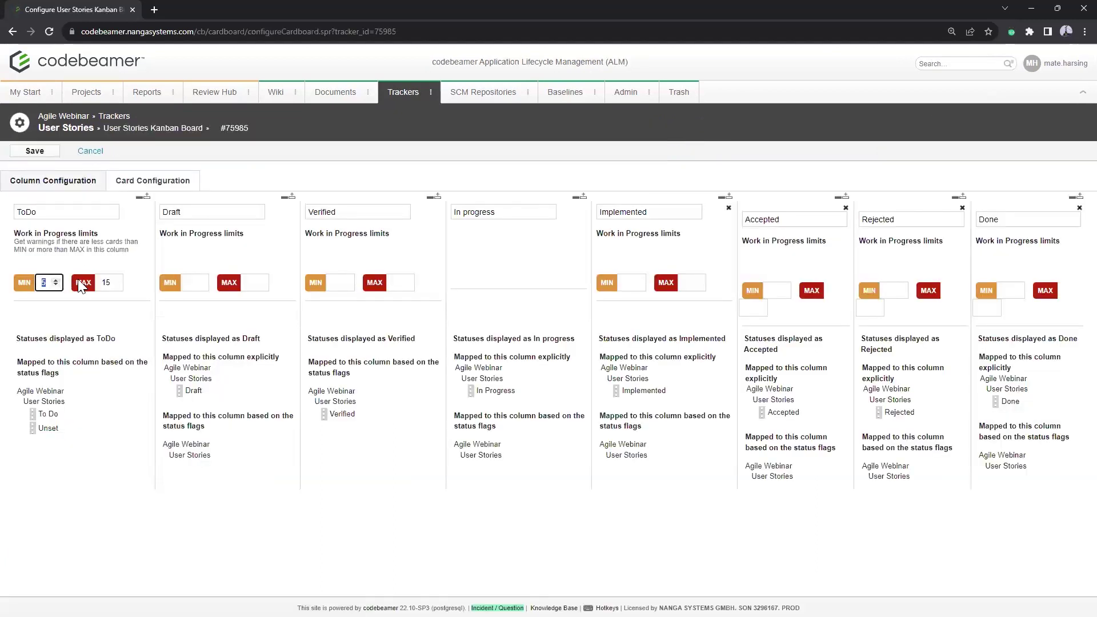
{"action": "double_click", "coordinate": [106, 282]}
{"action": "key", "text": "BackSpace"}
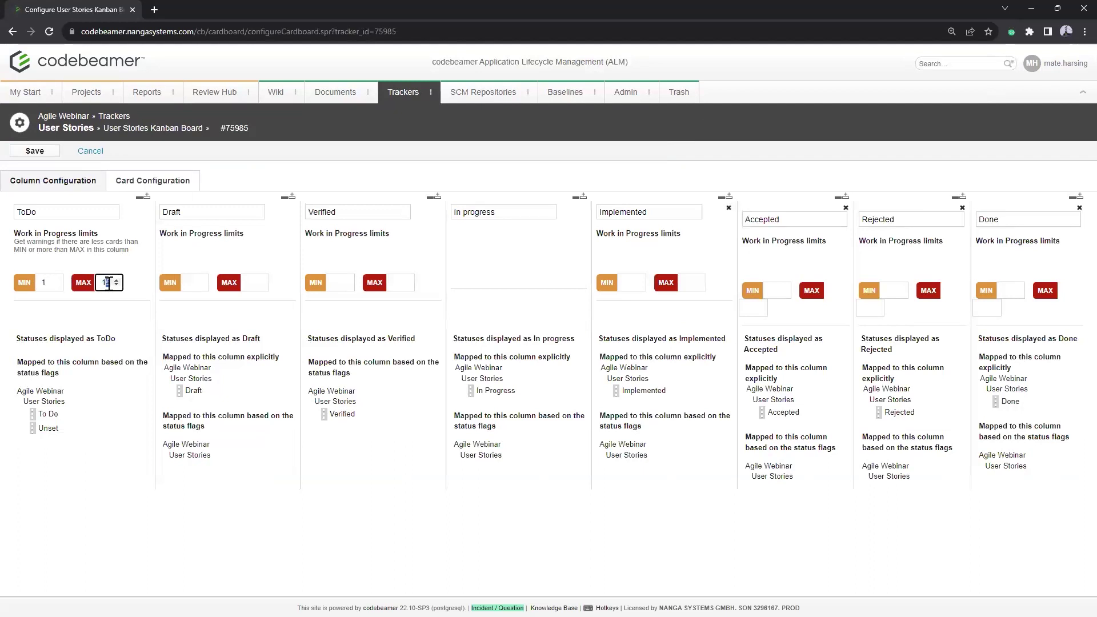
{"action": "left_click", "coordinate": [35, 152]}
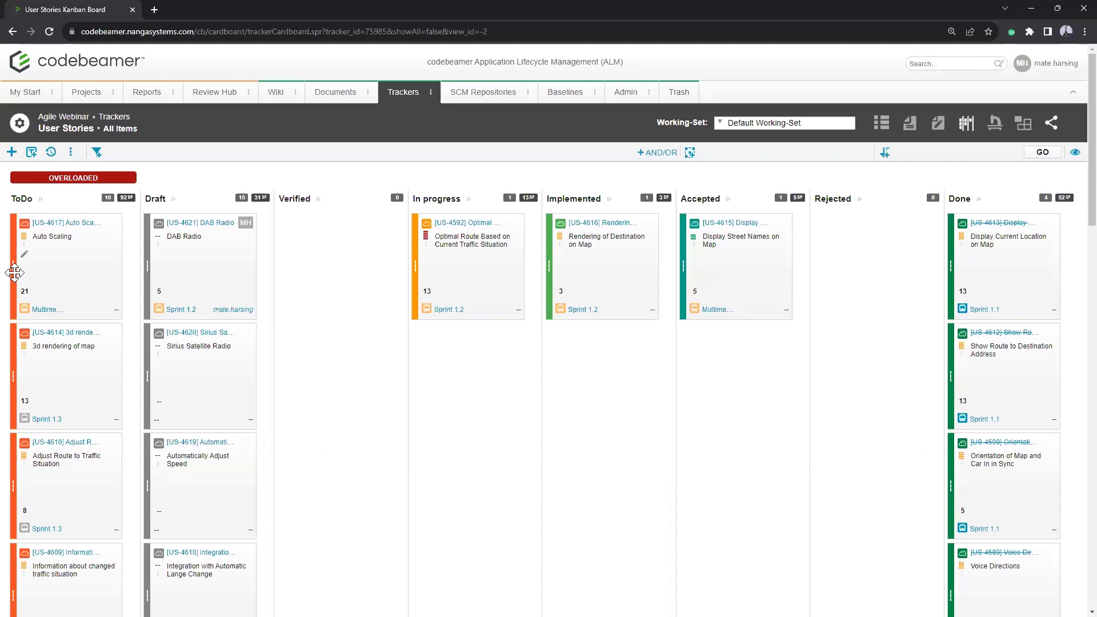
Step: Drag the US-4617 Auto Scaling card from ToDo onto the Rejected column
{"action": "left_click_drag", "start_coordinate": [14, 273], "coordinate": [229, 288]}
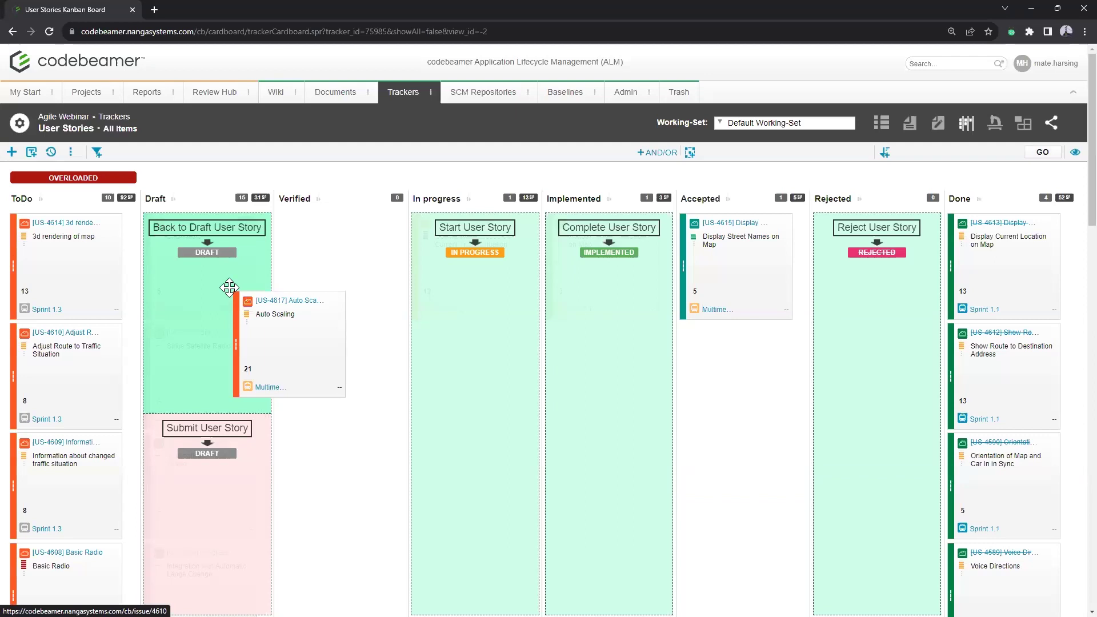
{"action": "left_click_drag", "start_coordinate": [229, 288], "coordinate": [180, 282]}
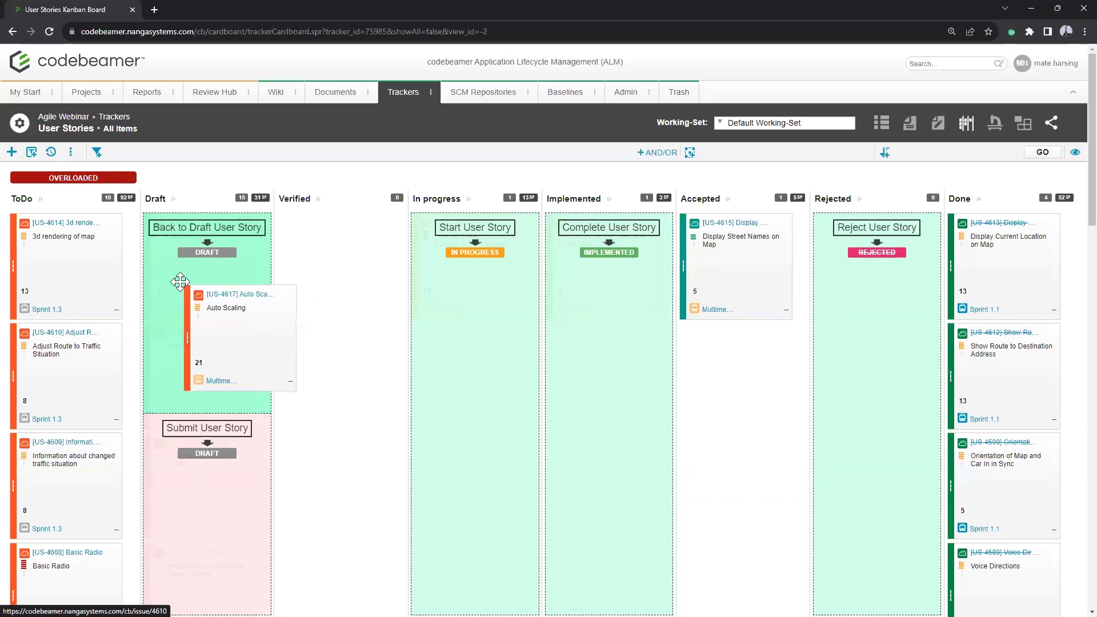
{"action": "left_click_drag", "start_coordinate": [180, 281], "coordinate": [873, 279]}
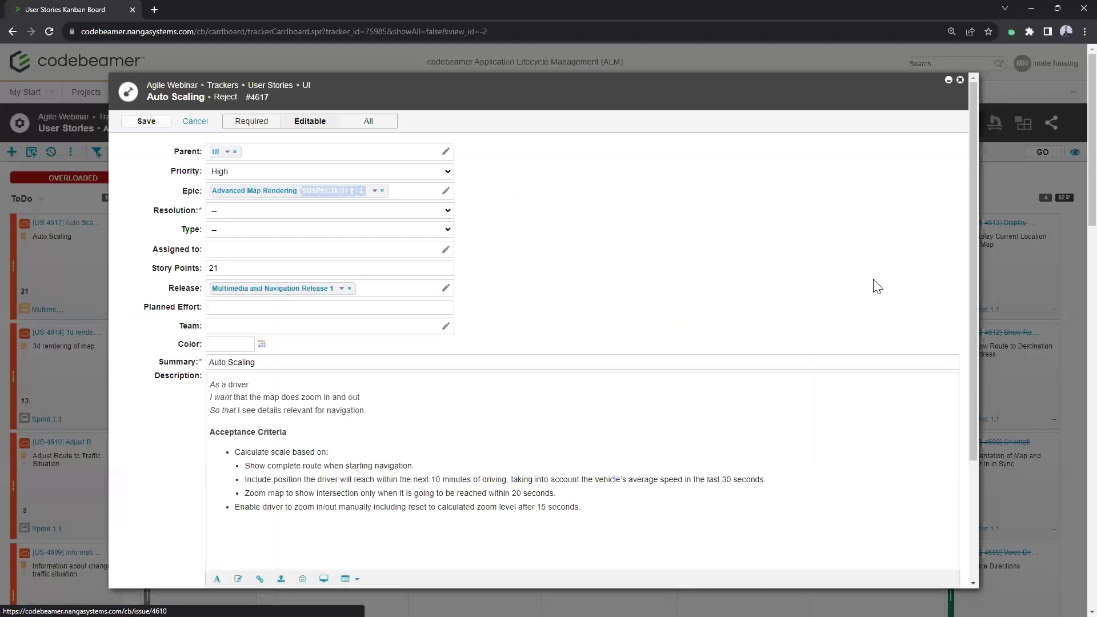
Step: Write the rejection comment 'I rejected because of this and that.' in the Reject form
{"action": "scroll", "coordinate": [303, 267], "scroll_direction": "down", "scroll_amount": 3}
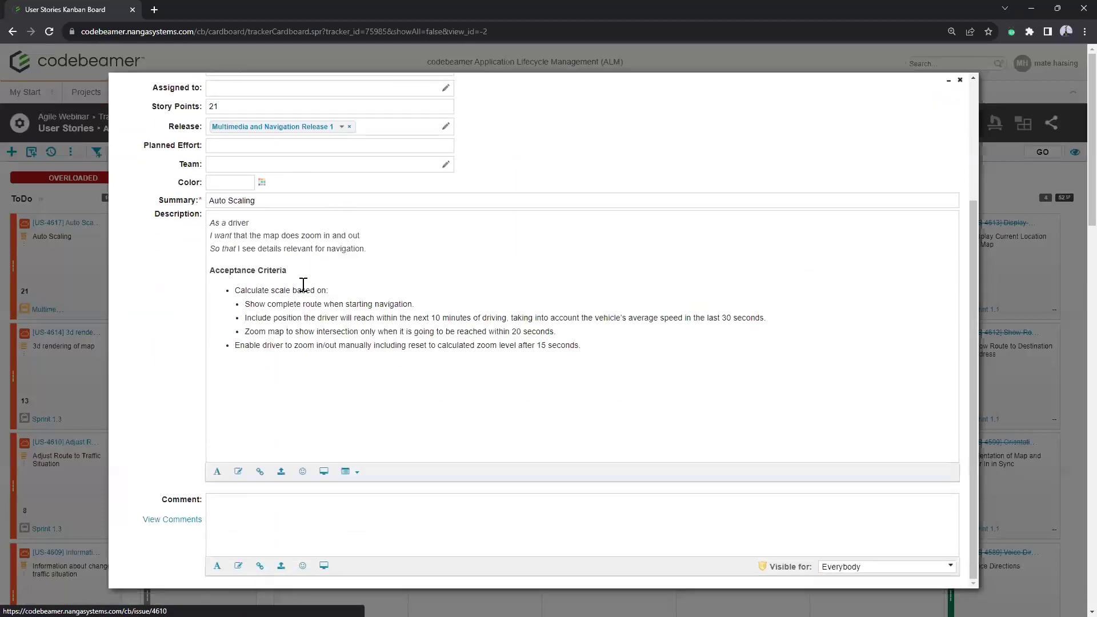
{"action": "scroll", "coordinate": [303, 284], "scroll_direction": "up", "scroll_amount": 3}
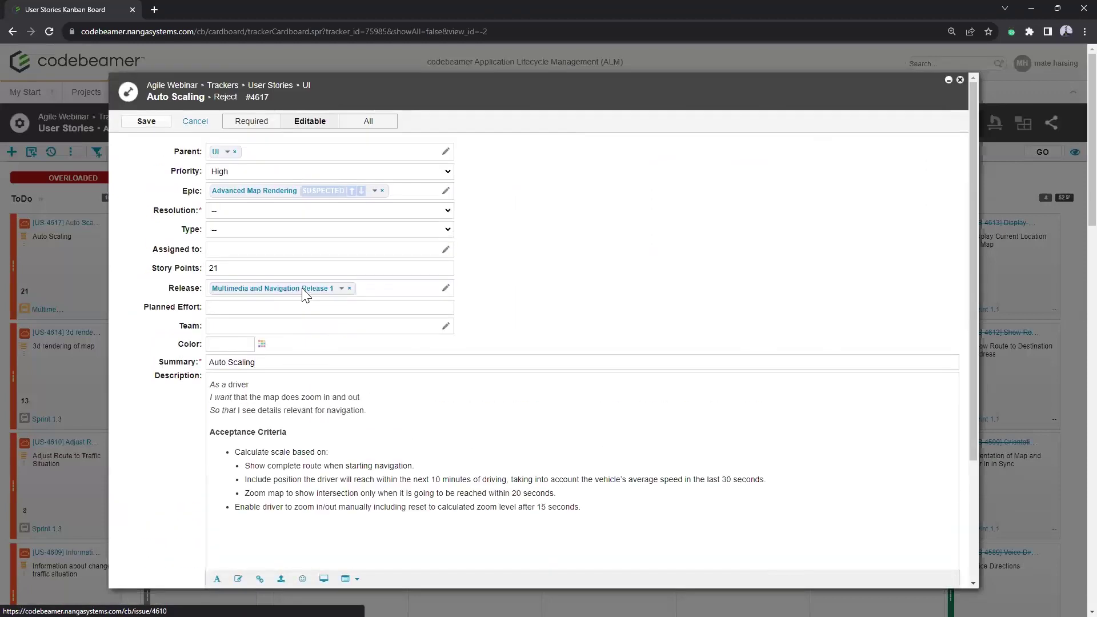
{"action": "scroll", "coordinate": [308, 371], "scroll_direction": "down", "scroll_amount": 5}
{"action": "left_click", "coordinate": [262, 514]}
{"action": "type", "text": "I rejected because of this and that."}
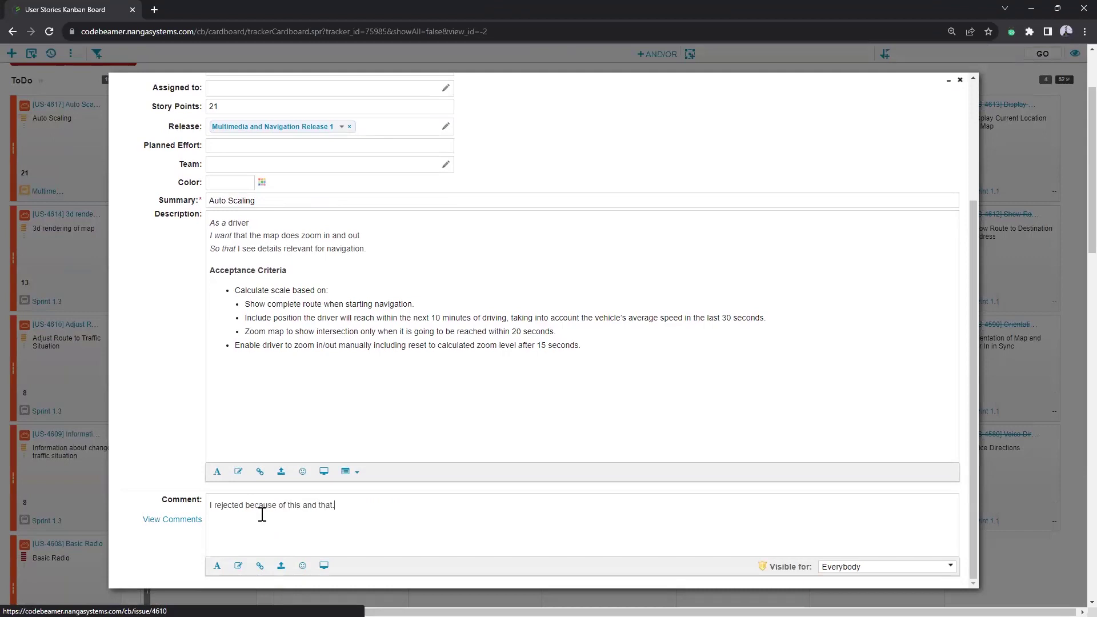
Step: Set the Resolution to Invalid after the missing-resolution warning and save the rejection
{"action": "scroll", "coordinate": [318, 342], "scroll_direction": "up", "scroll_amount": 5}
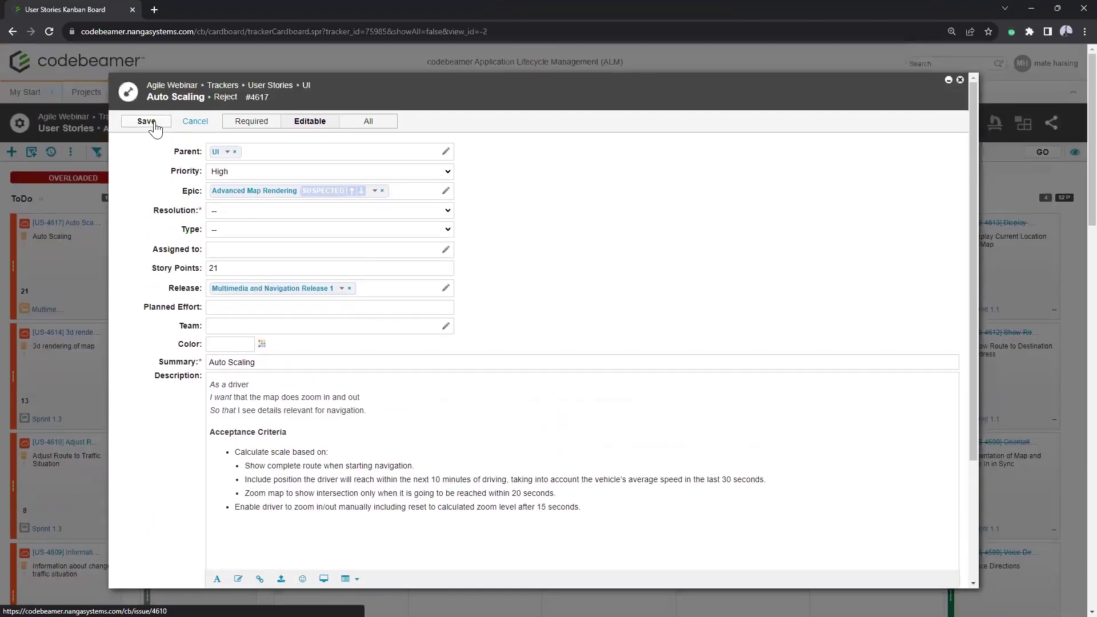
{"action": "left_click", "coordinate": [146, 121]}
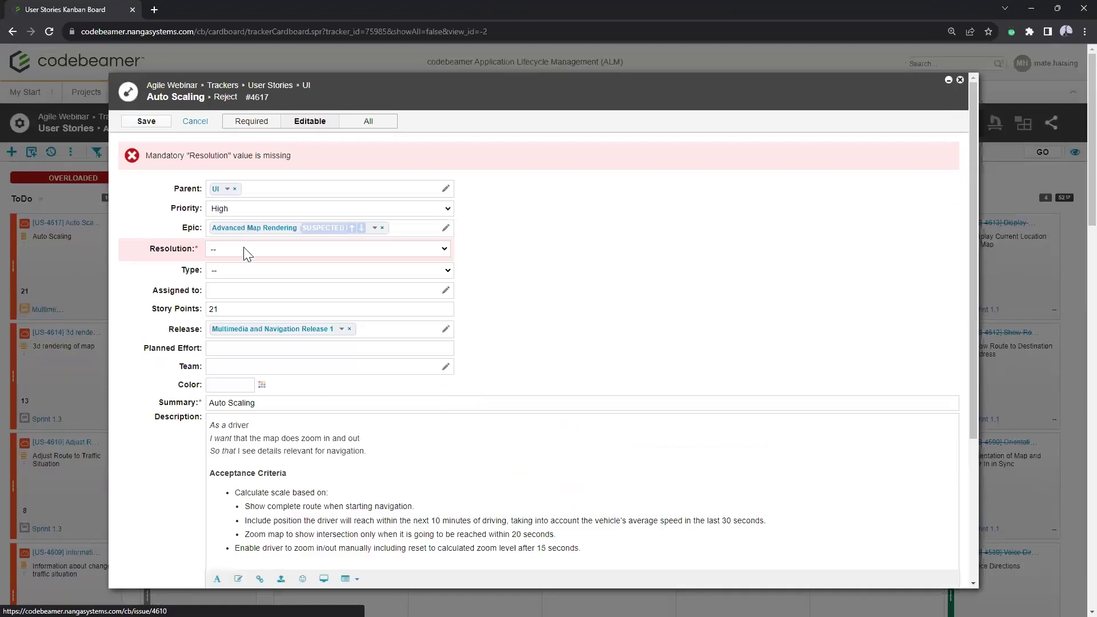
{"action": "left_click", "coordinate": [245, 252]}
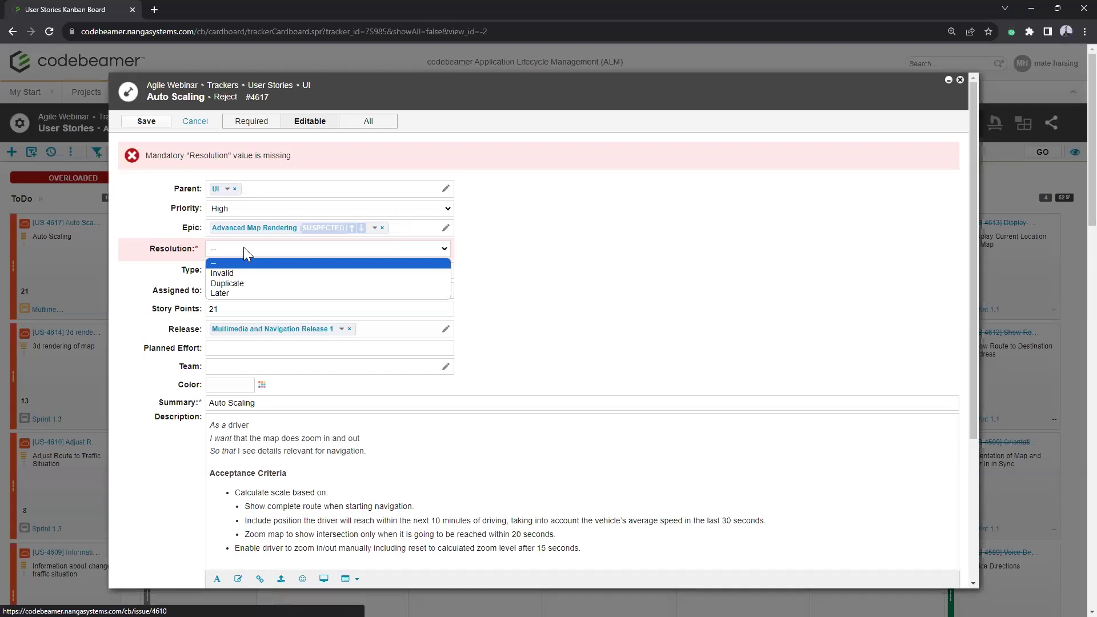
{"action": "left_click", "coordinate": [252, 272]}
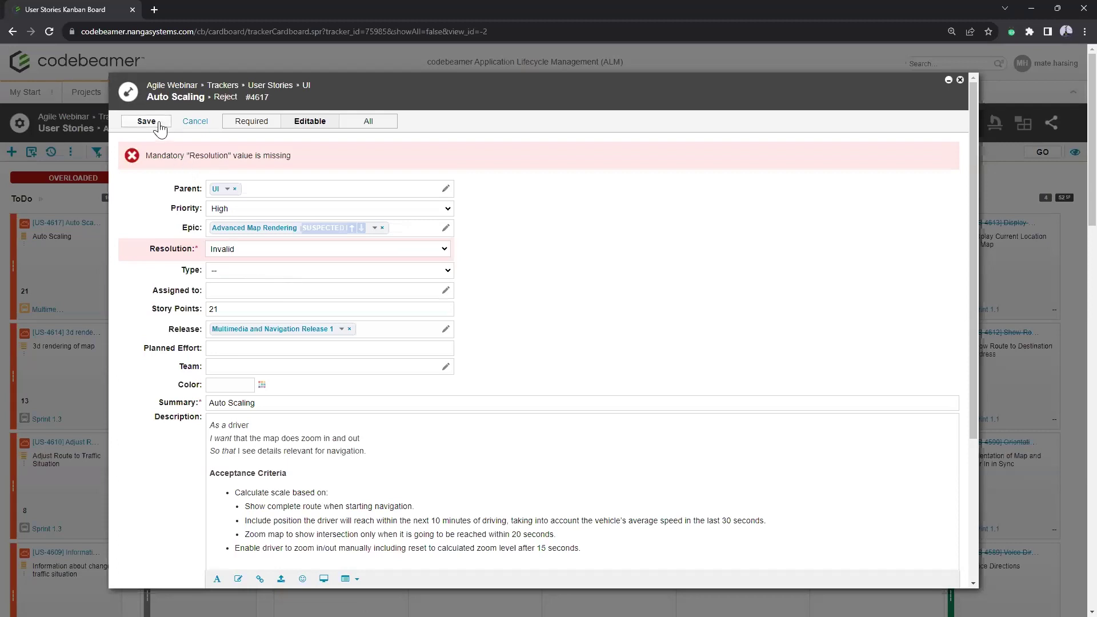
{"action": "left_click", "coordinate": [160, 126]}
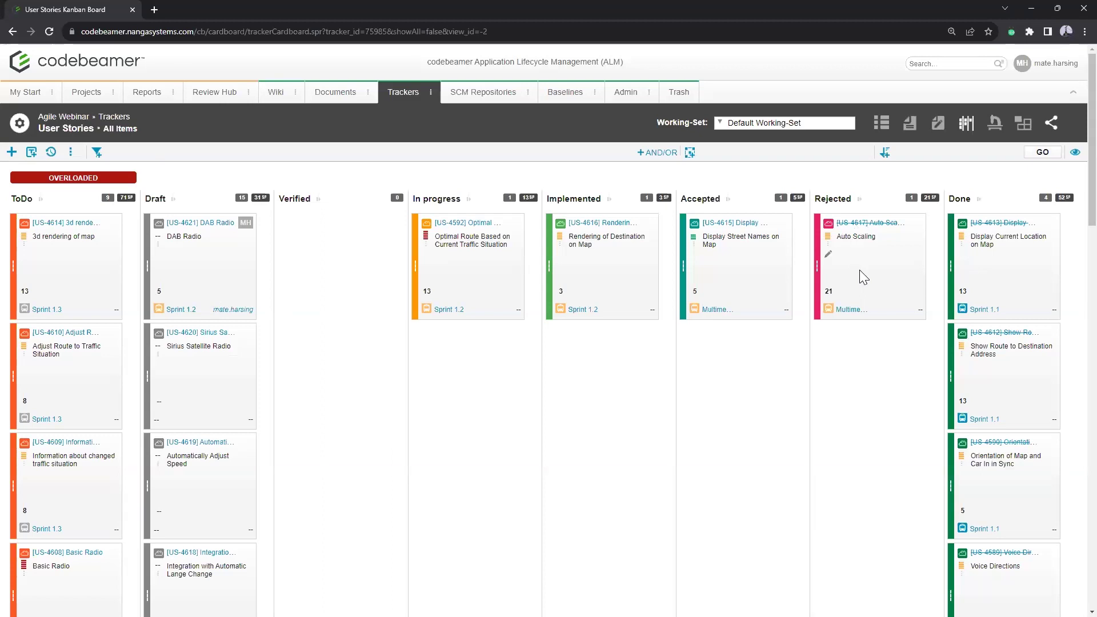
Step: Switch User Stories to the table view and open the tracker's Workflow Diagram
{"action": "left_click", "coordinate": [883, 127]}
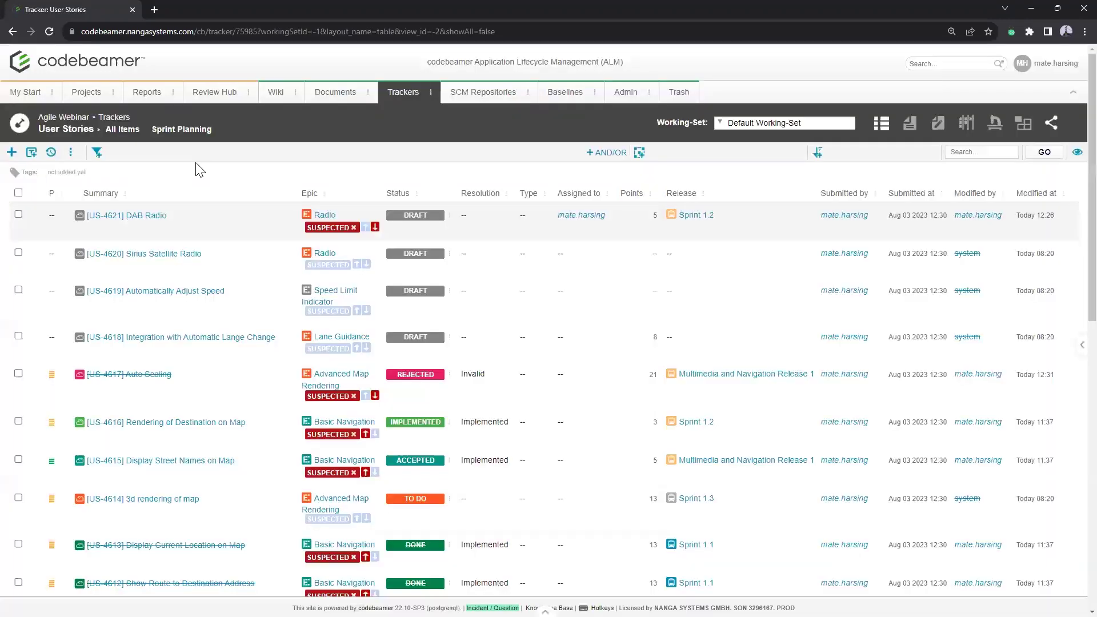
{"action": "left_click", "coordinate": [71, 152]}
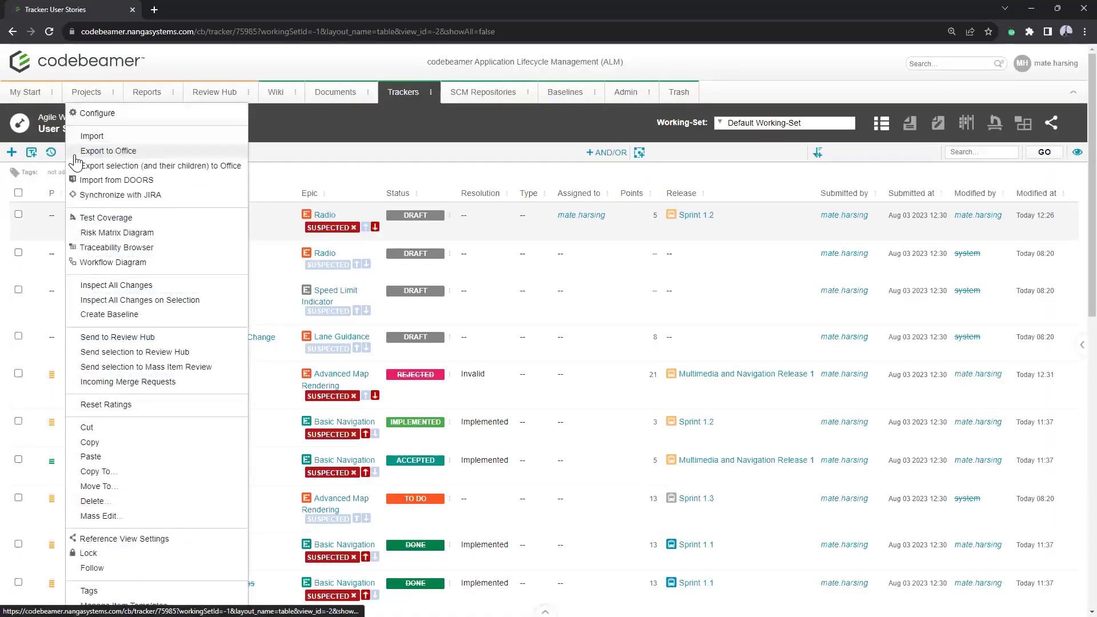
{"action": "left_click", "coordinate": [175, 272]}
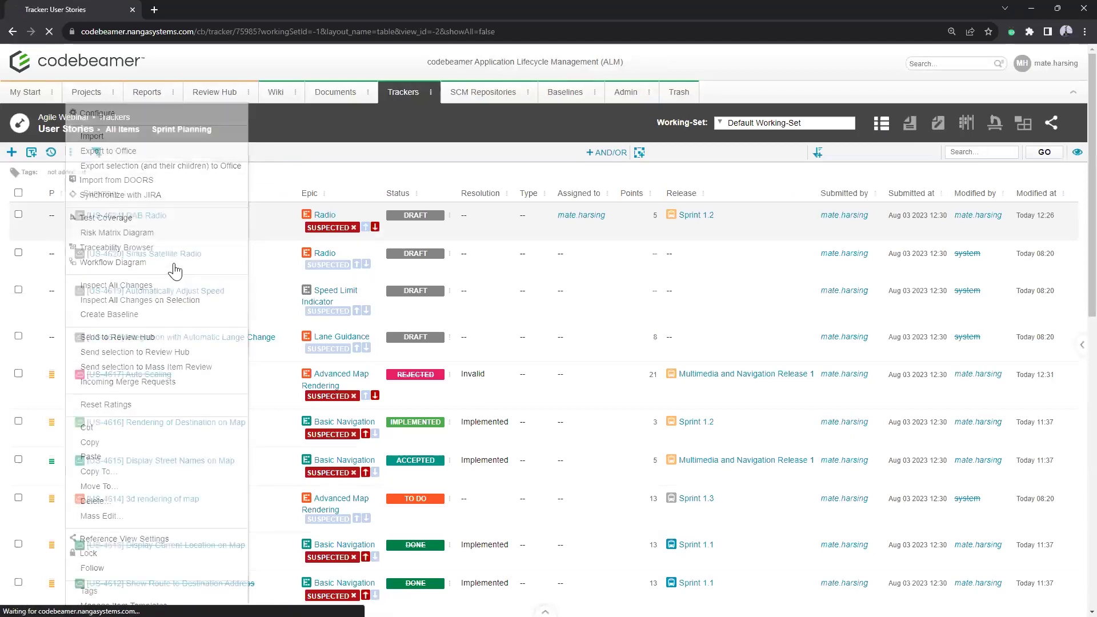
Step: Scroll through the User Stories workflow diagram to inspect states from Unset to Done
{"action": "scroll", "coordinate": [496, 291], "scroll_direction": "down", "scroll_amount": 4}
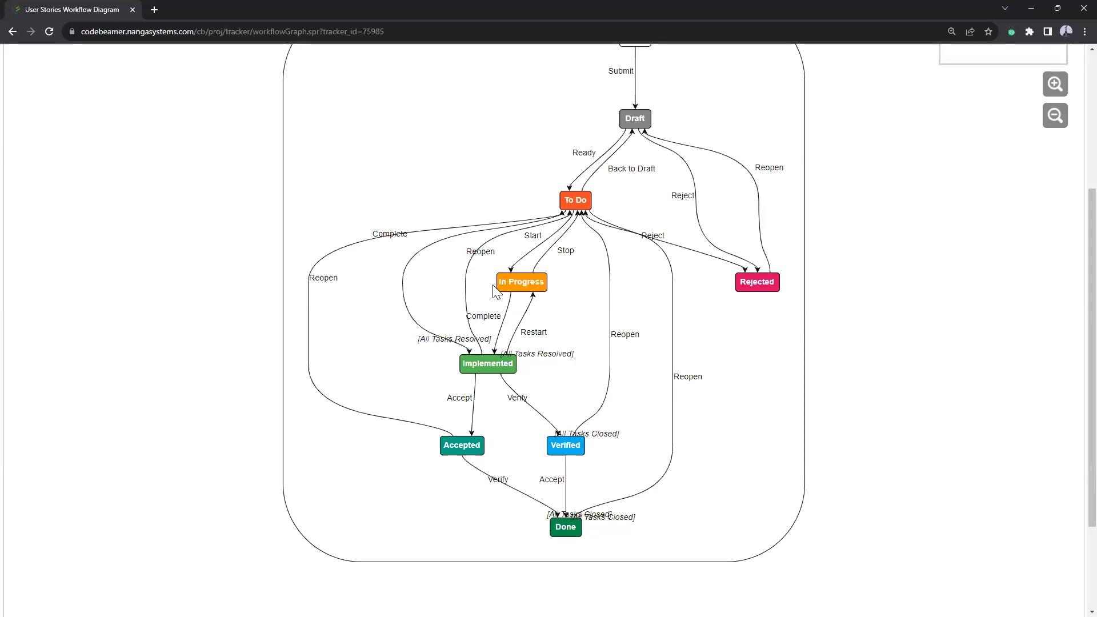
{"action": "scroll", "coordinate": [657, 352], "scroll_direction": "up", "scroll_amount": 1}
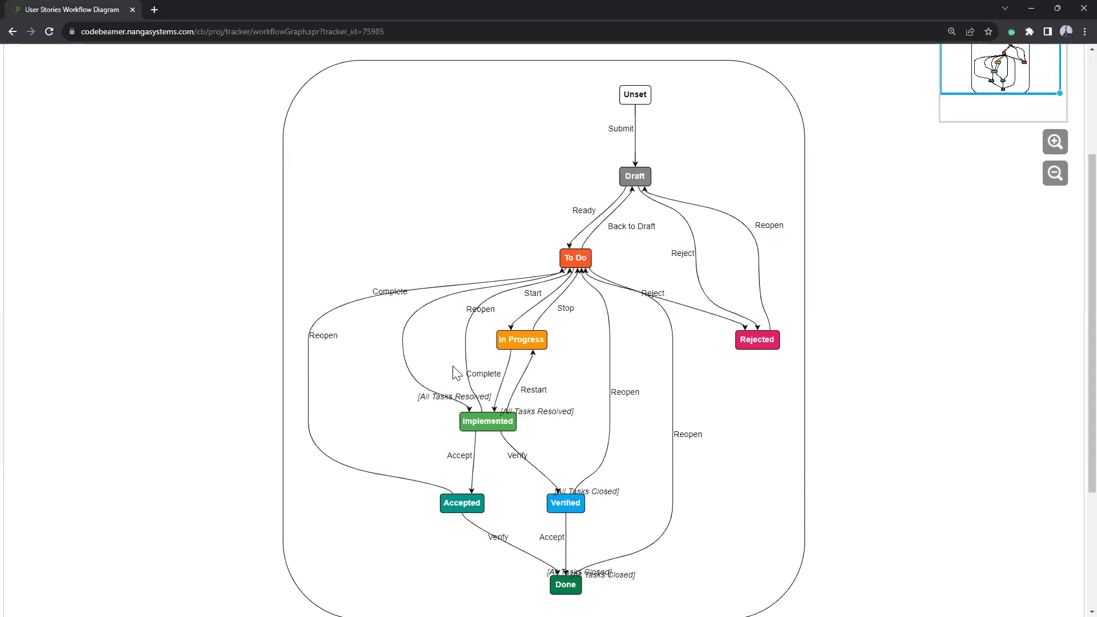
{"action": "scroll", "coordinate": [453, 369], "scroll_direction": "up", "scroll_amount": 3}
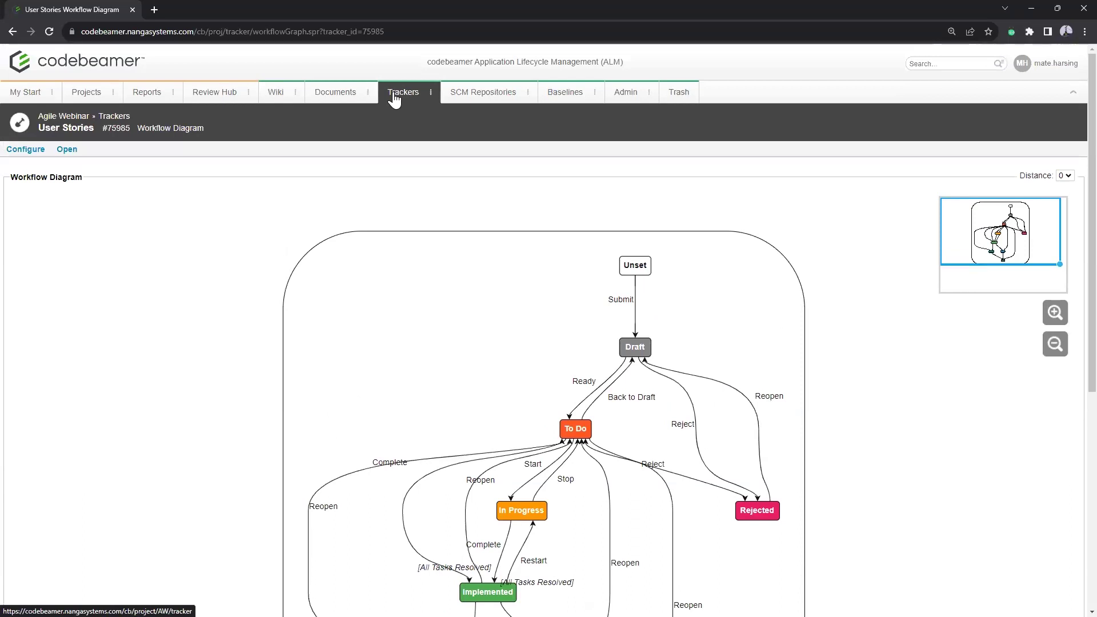
Step: Return to User Stories, inspect the Available Radio Stations story, then go to the Trackers overview
{"action": "left_click", "coordinate": [66, 128]}
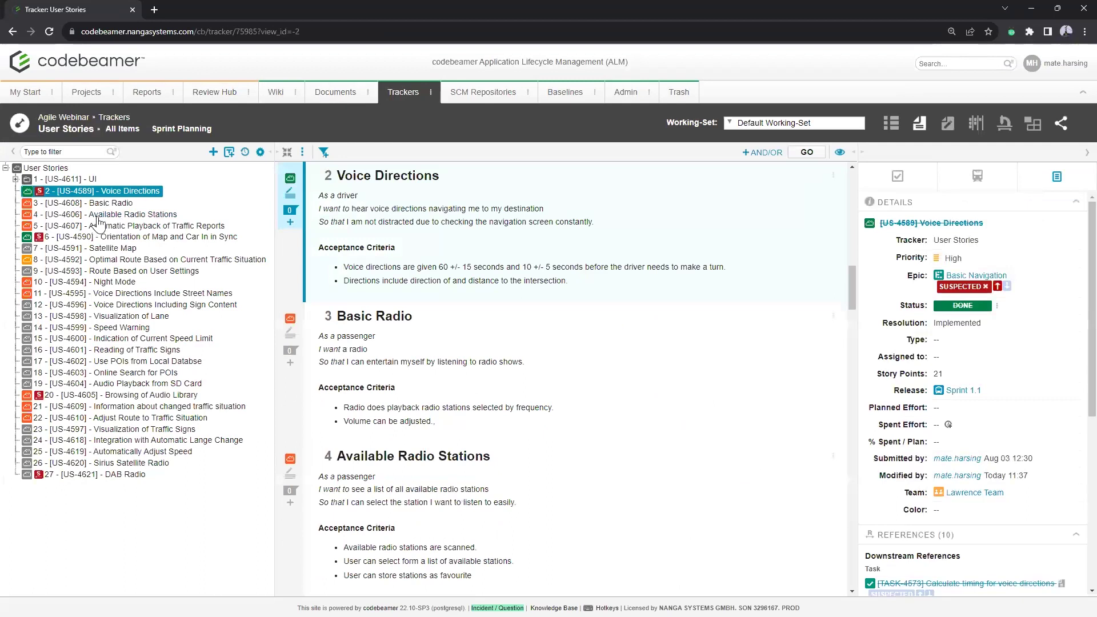
{"action": "left_click", "coordinate": [100, 215]}
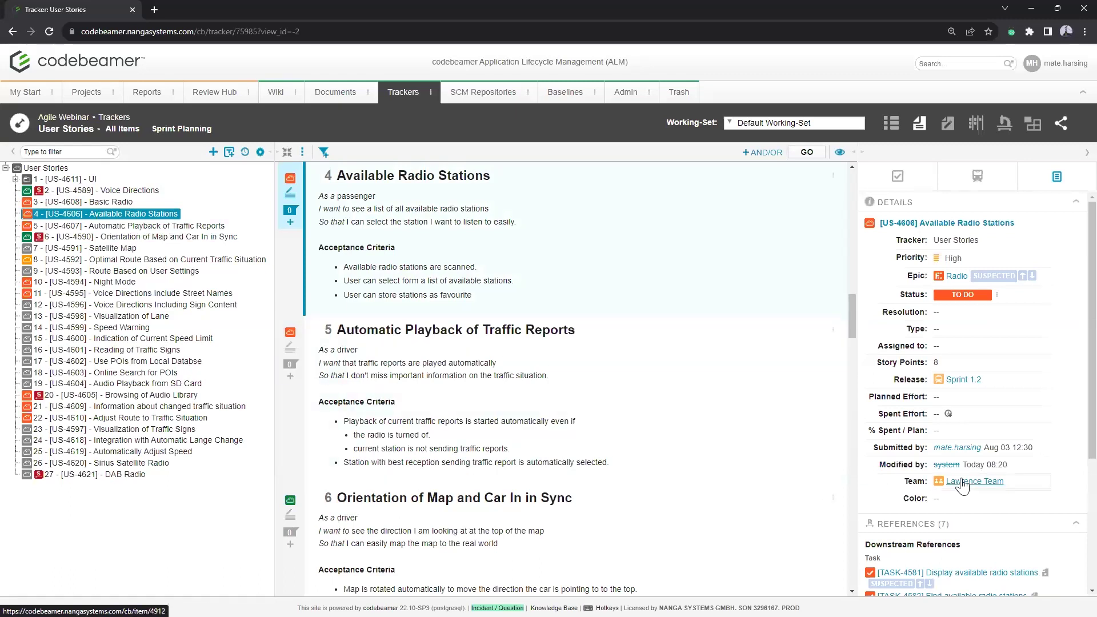
{"action": "left_click_drag", "start_coordinate": [892, 379], "coordinate": [927, 381]}
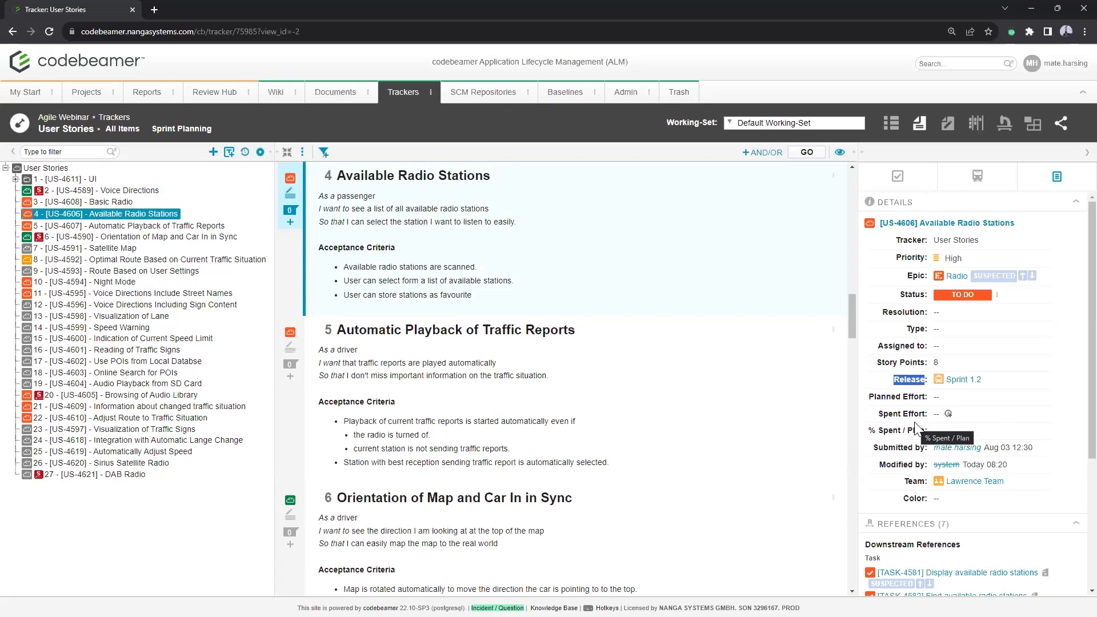
{"action": "left_click", "coordinate": [887, 384]}
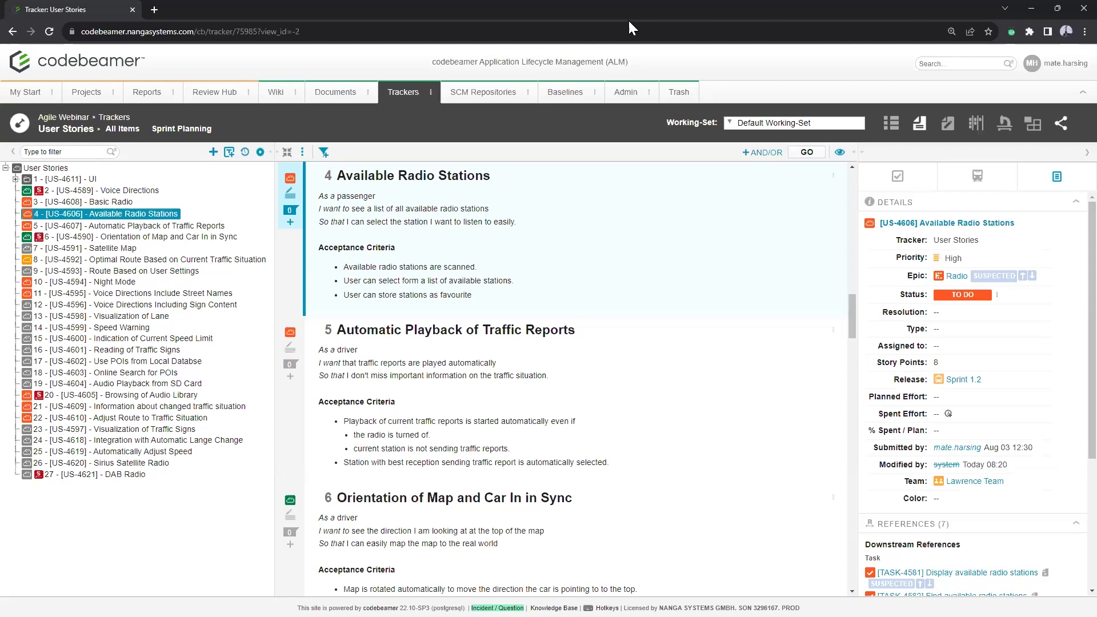
{"action": "left_click", "coordinate": [389, 96]}
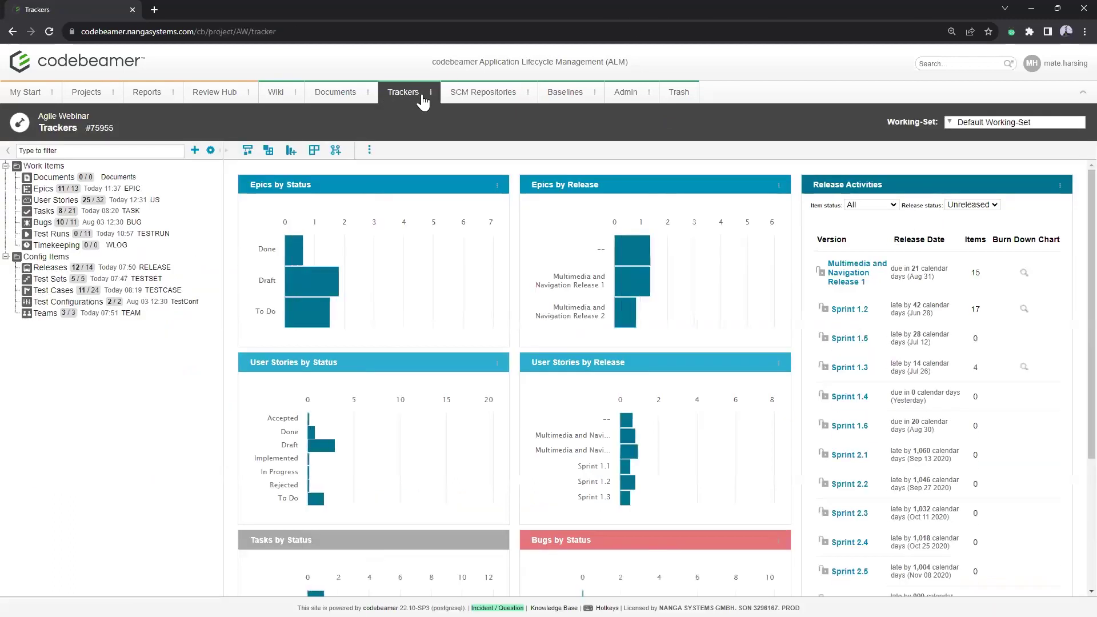
Step: Select the Releases tracker in the Agile Webinar trackers tree
{"action": "left_click", "coordinate": [49, 269]}
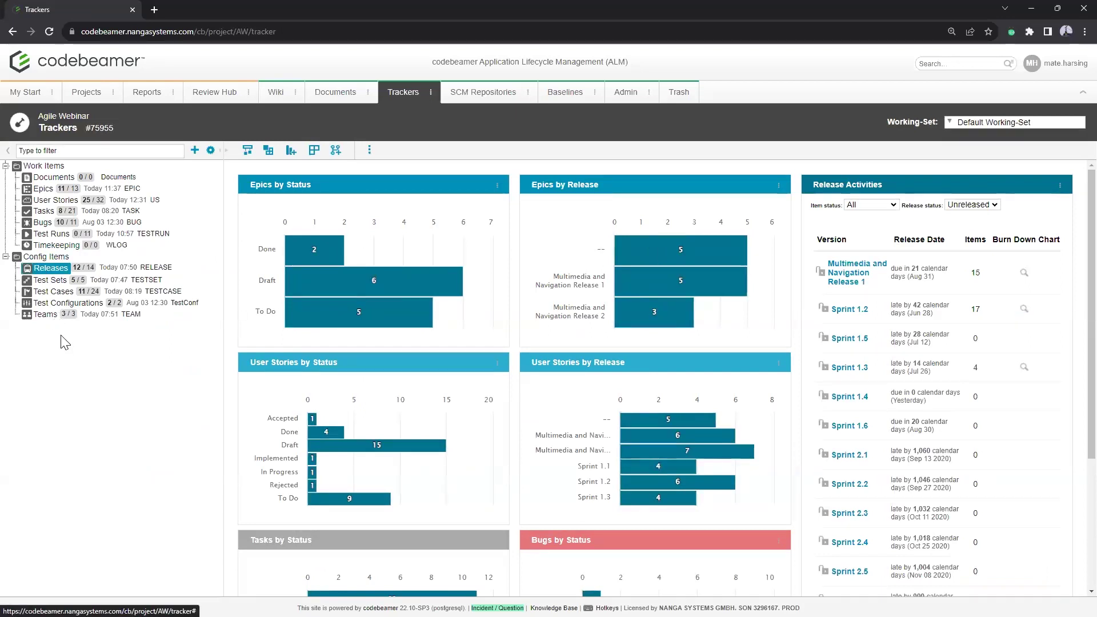
Step: Open the Releases page and expand Multimedia and Navigation Release 1 to show its six sprints
{"action": "left_click", "coordinate": [60, 269]}
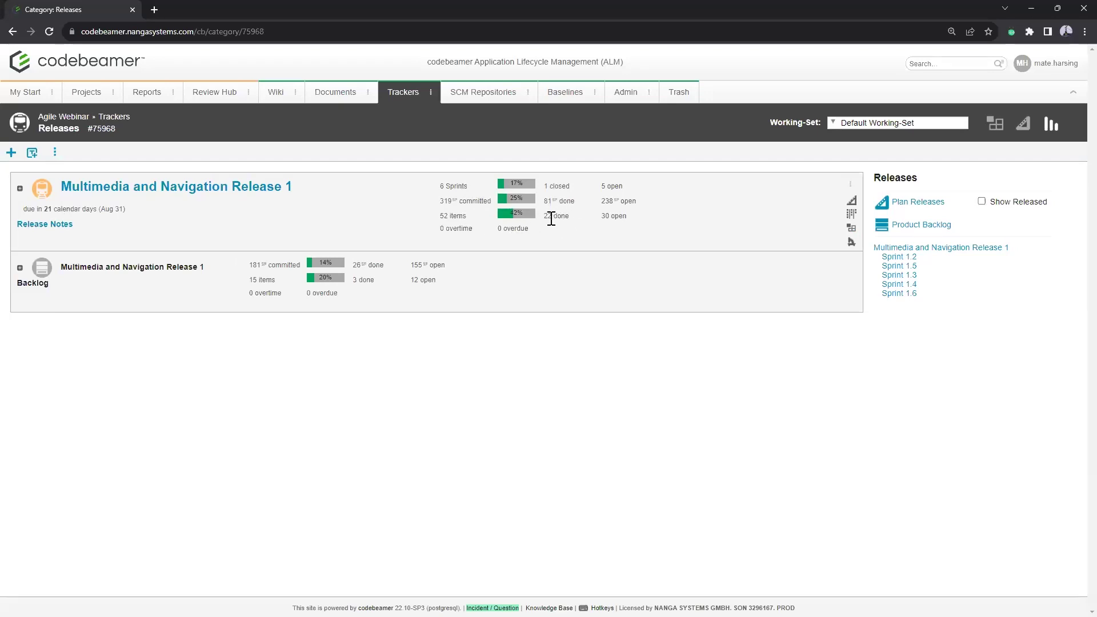
{"action": "left_click", "coordinate": [20, 189]}
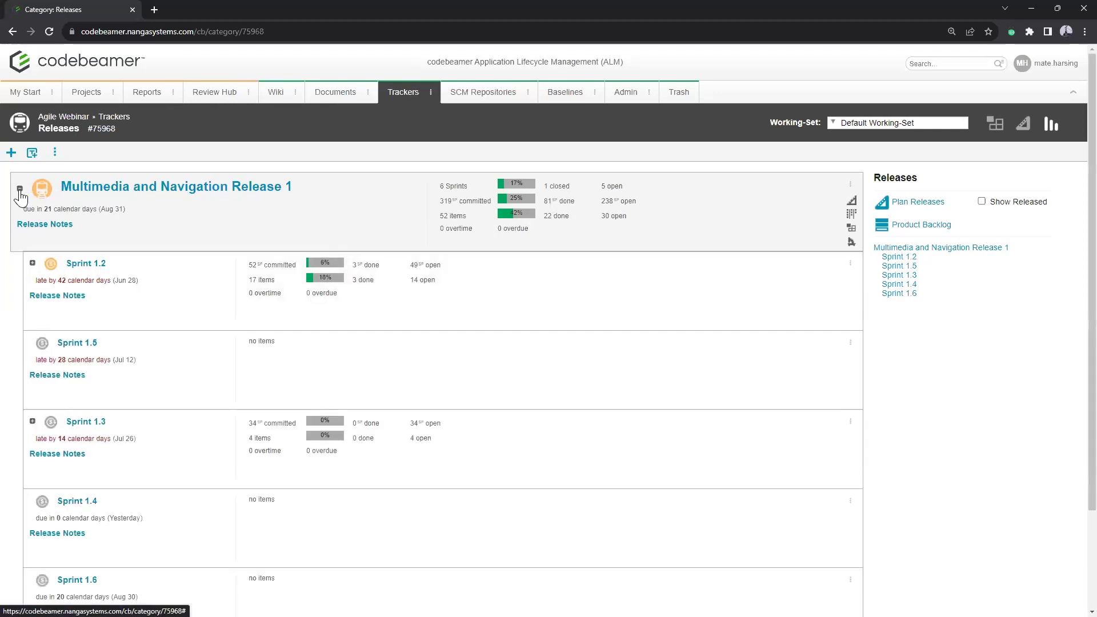
{"action": "scroll", "coordinate": [254, 286], "scroll_direction": "down", "scroll_amount": 2}
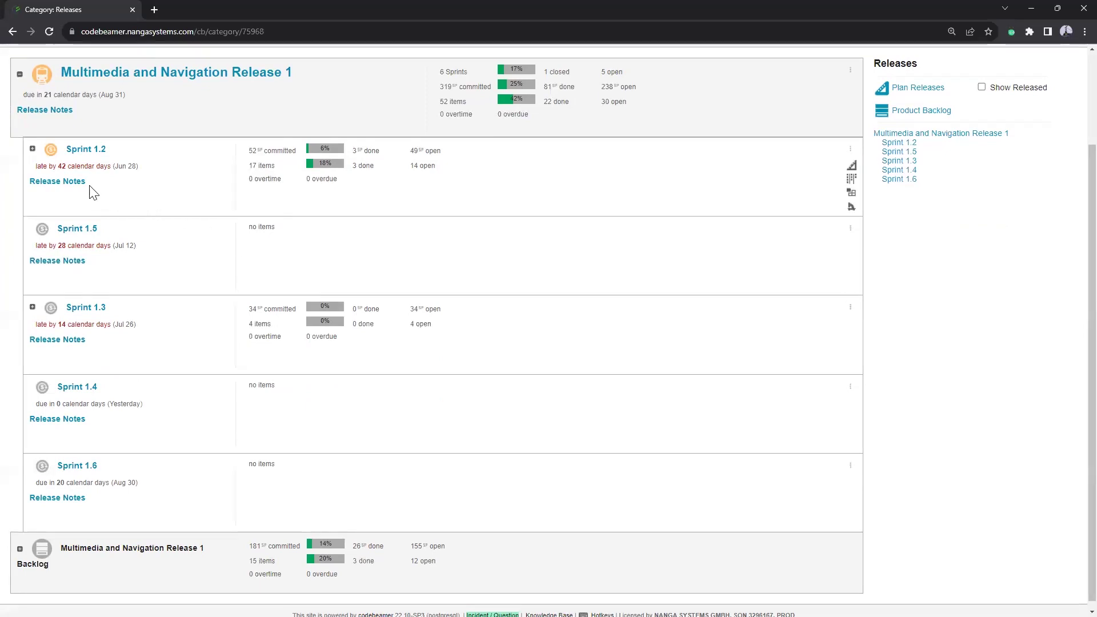
Step: Expand Sprint 1.2 to list its 17 work items, 3 done and 14 open
{"action": "left_click", "coordinate": [33, 148]}
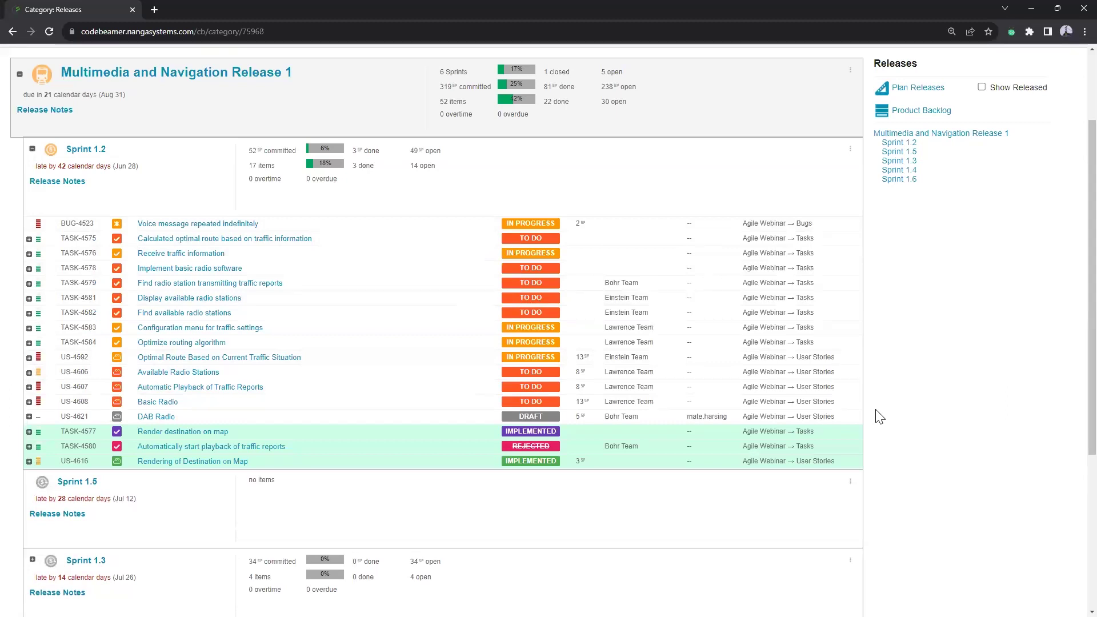
{"action": "scroll", "coordinate": [879, 452], "scroll_direction": "up", "scroll_amount": 2}
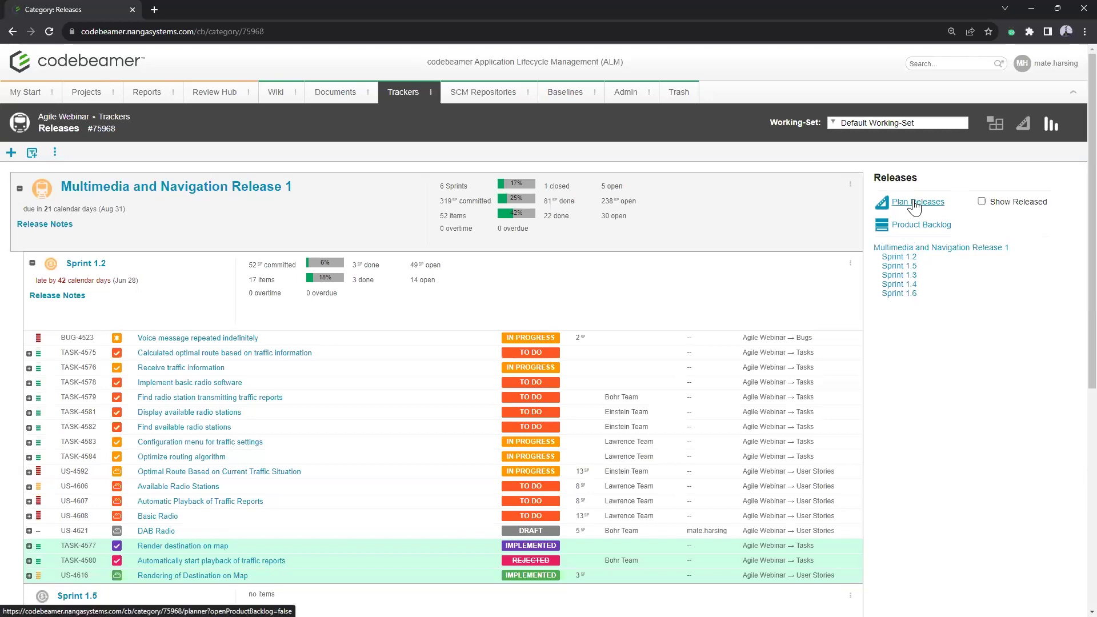
Step: Open the release Planner and filter it to Sprint 1.2's 14 ranked work items
{"action": "left_click", "coordinate": [914, 203]}
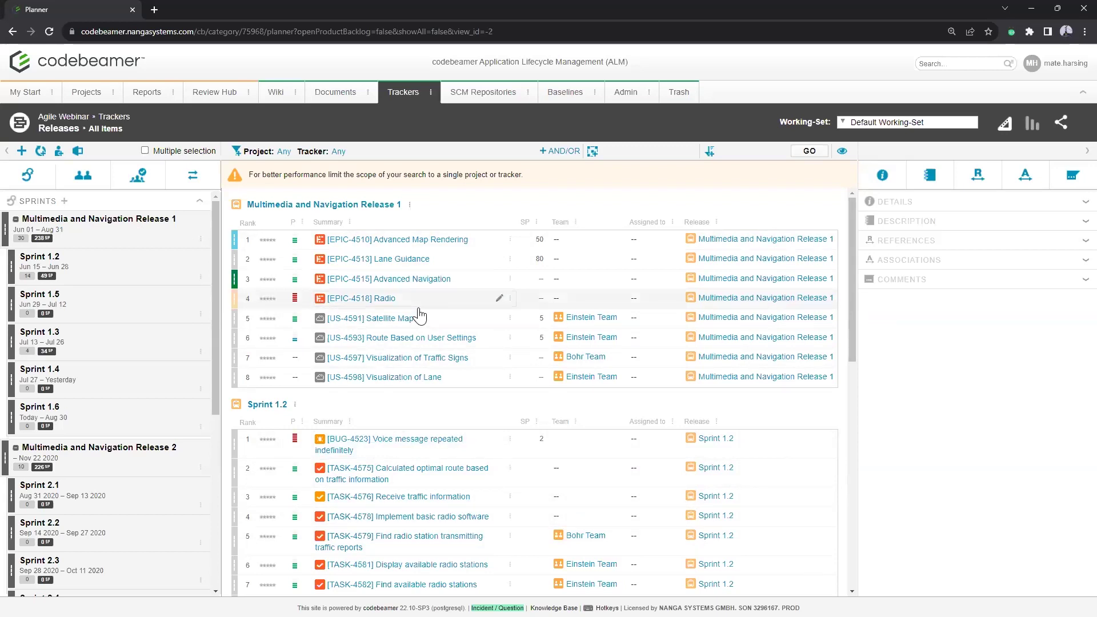
{"action": "left_click_drag", "start_coordinate": [235, 239], "coordinate": [233, 235]}
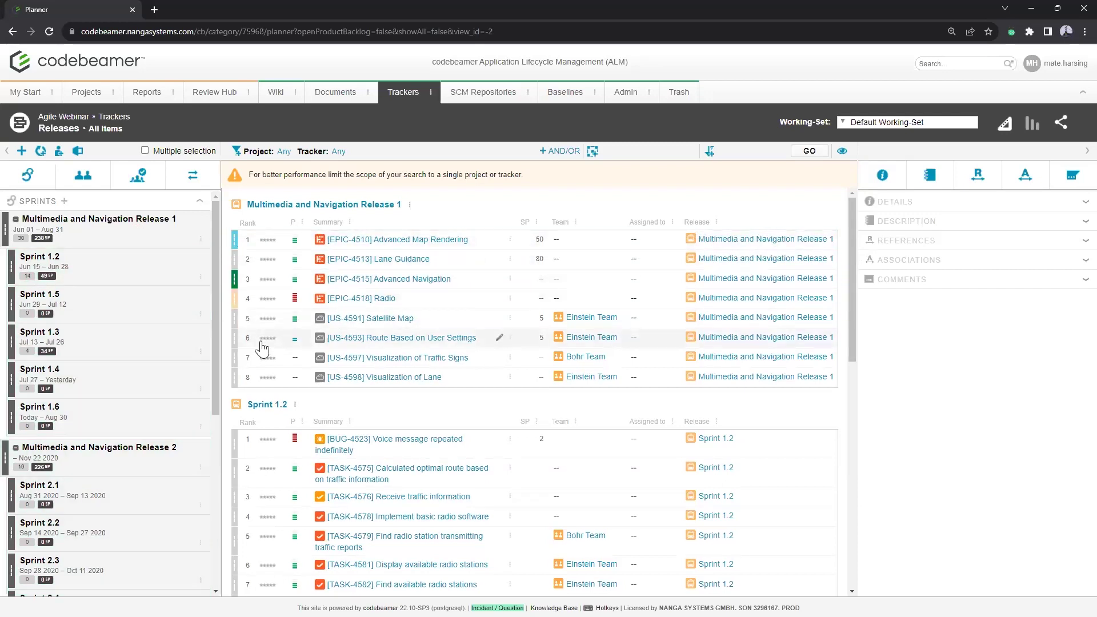
{"action": "left_click", "coordinate": [148, 273]}
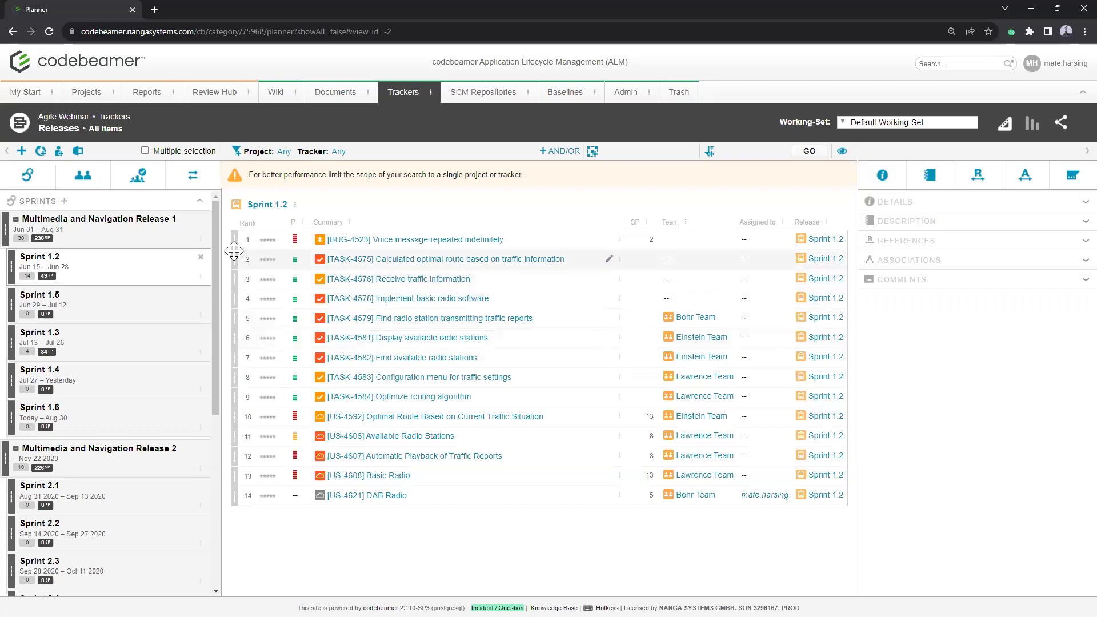
Step: Move TASK-4575 into Multimedia and Navigation Release 1 and assign it to Bohr Team
{"action": "left_click_drag", "start_coordinate": [233, 250], "coordinate": [103, 225]}
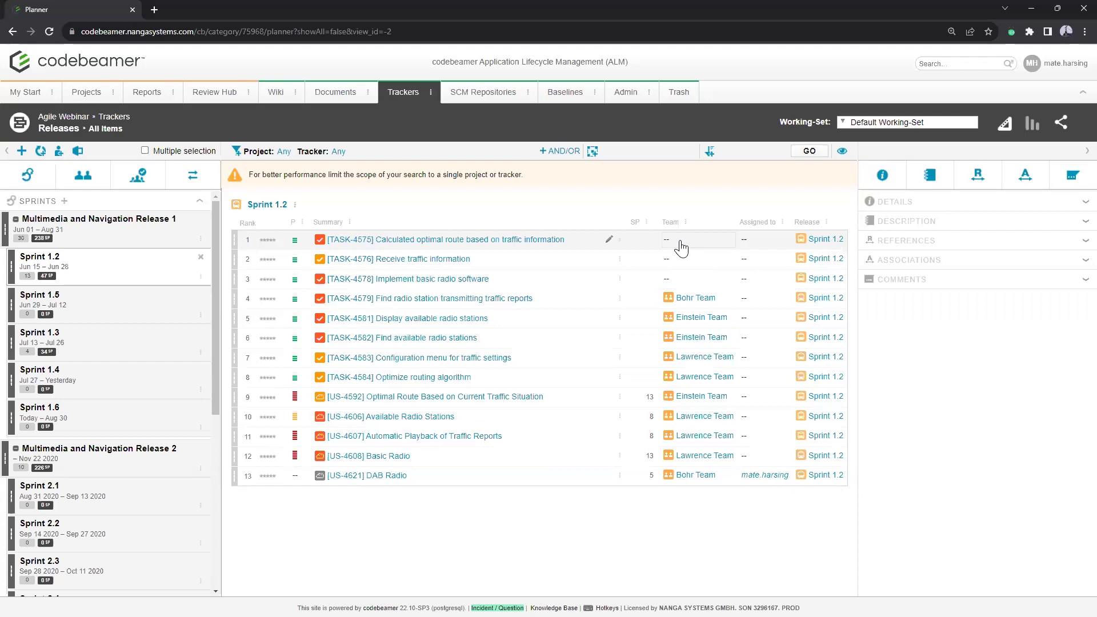
{"action": "left_click", "coordinate": [680, 243]}
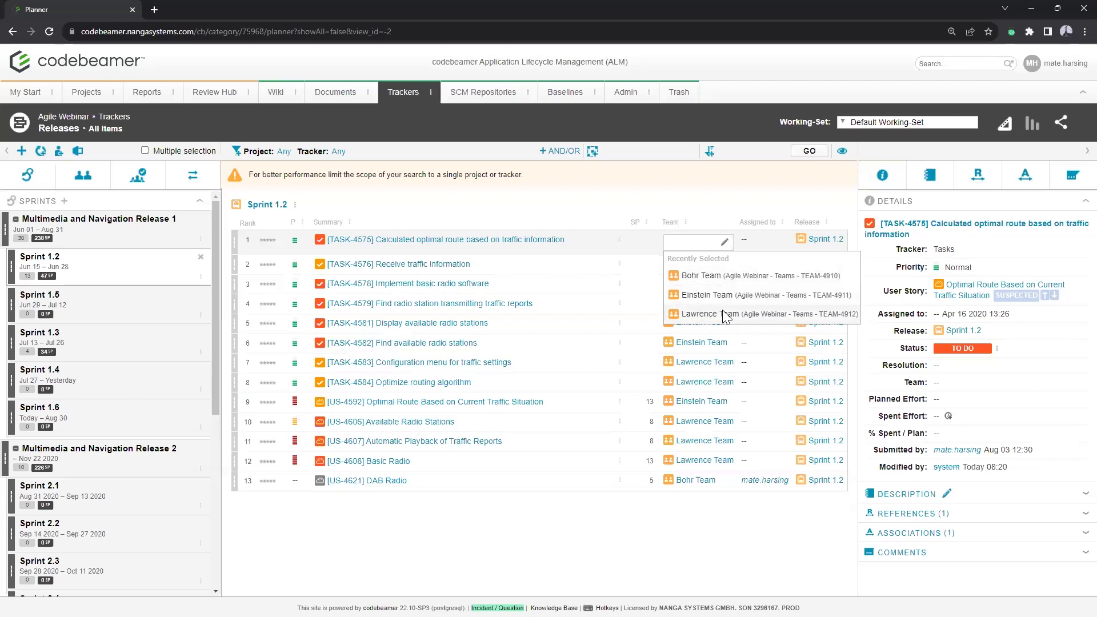
{"action": "left_click", "coordinate": [727, 282]}
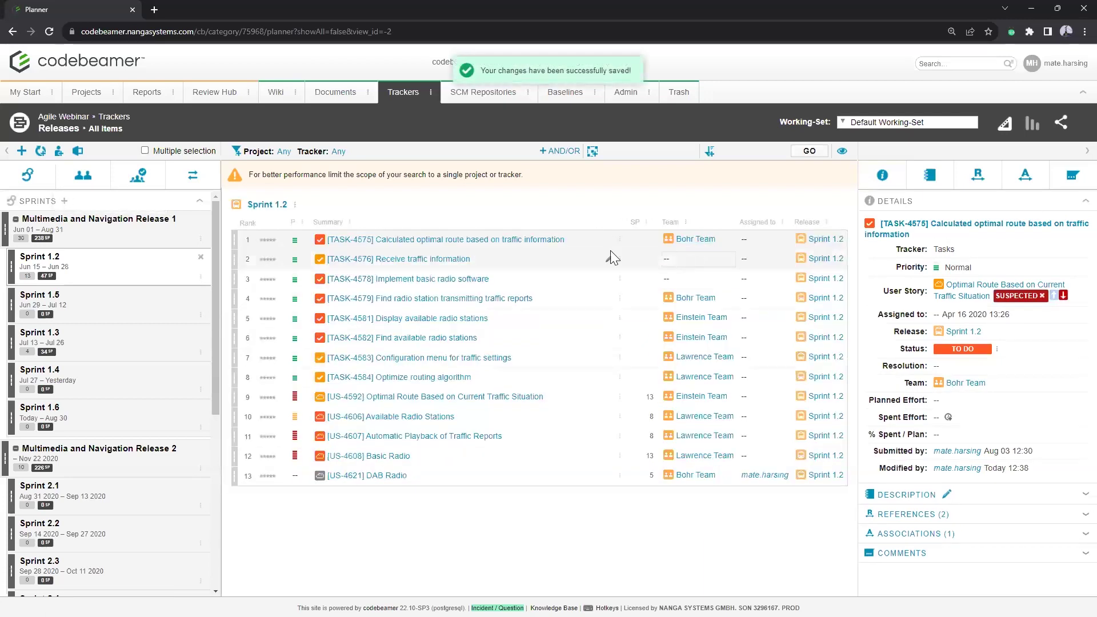
{"action": "scroll", "coordinate": [154, 319], "scroll_direction": "down", "scroll_amount": 6}
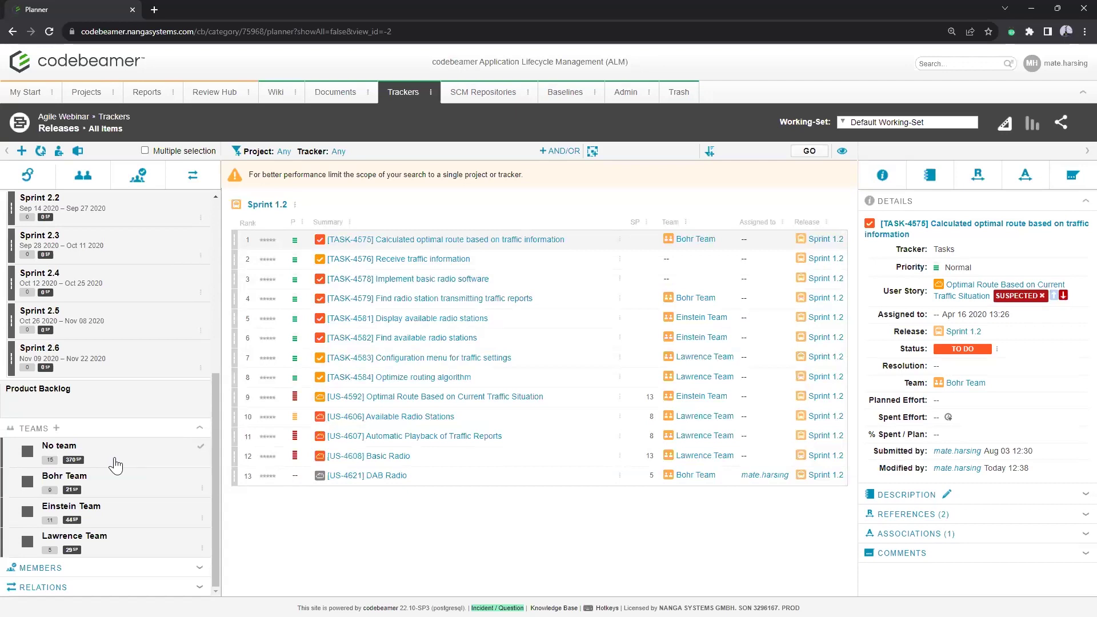
Step: Filter the planner to Bohr Team's items and load TASK-4575's details
{"action": "left_click", "coordinate": [114, 482]}
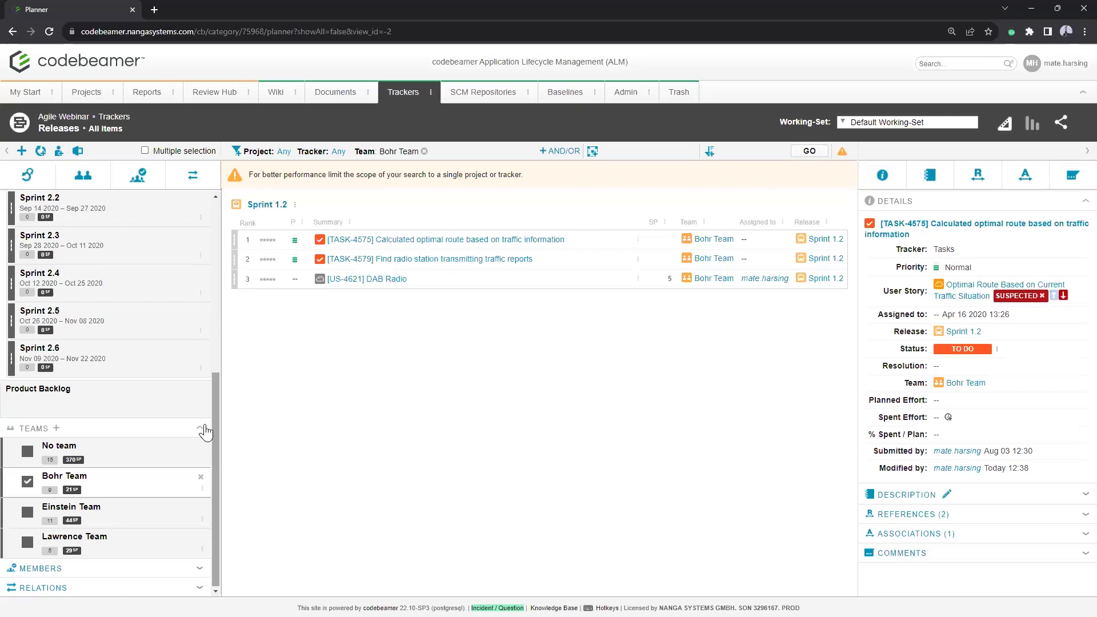
{"action": "left_click", "coordinate": [640, 237]}
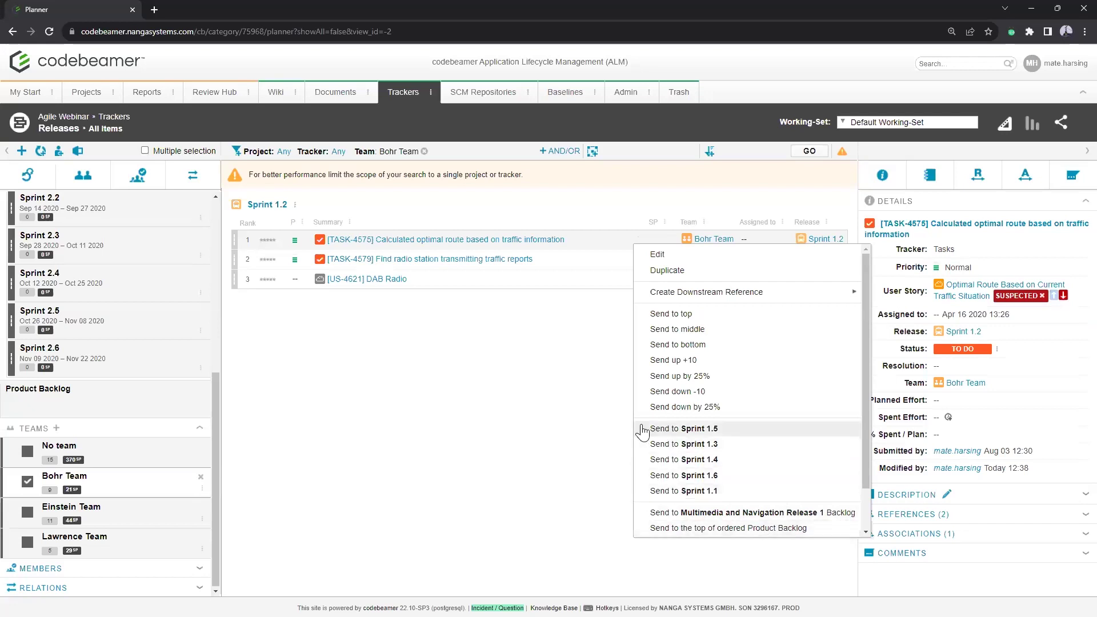
Step: Close TASK-4575's action list so the three Sprint 1.2 items stay visible
{"action": "left_click", "coordinate": [543, 331]}
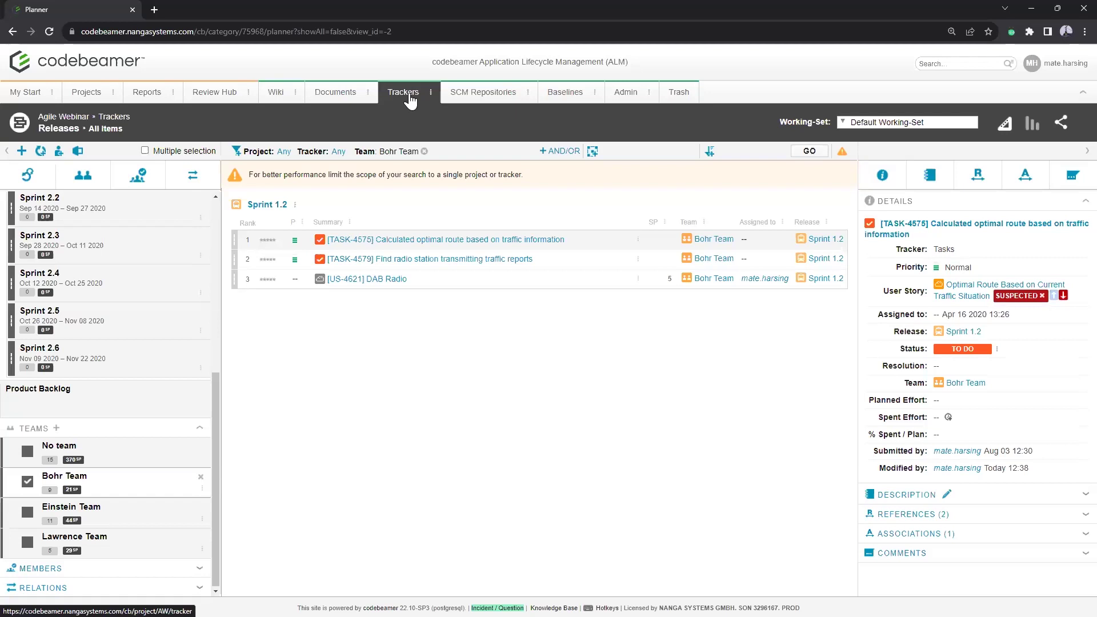
Step: Go to the Agile Webinar Trackers overview and launch the Traceability Browser from it
{"action": "left_click", "coordinate": [409, 92]}
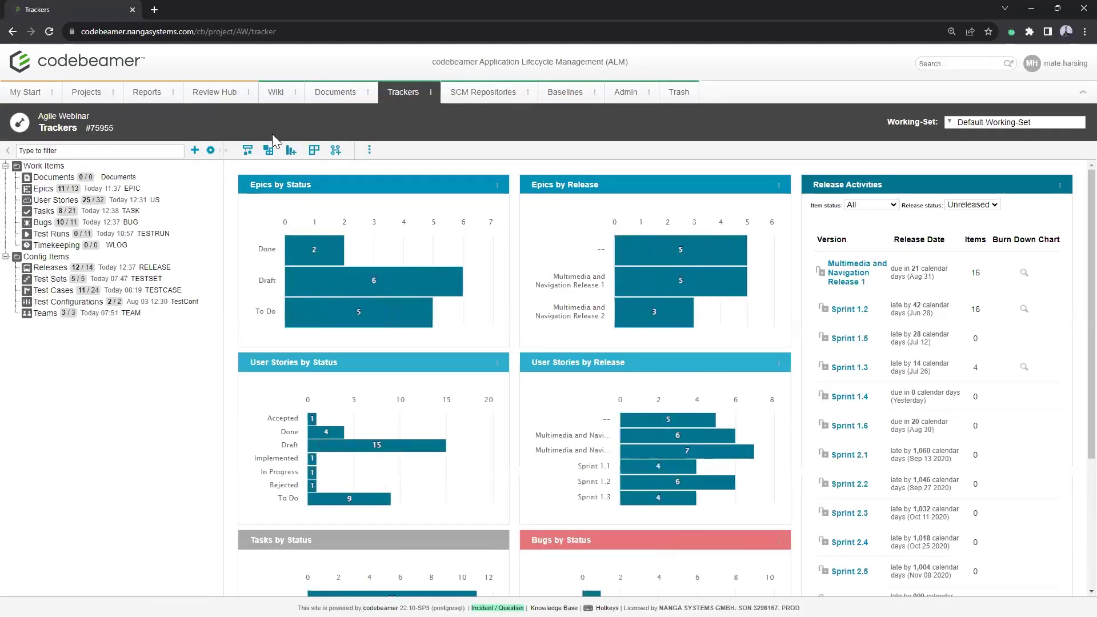
{"action": "left_click", "coordinate": [268, 151]}
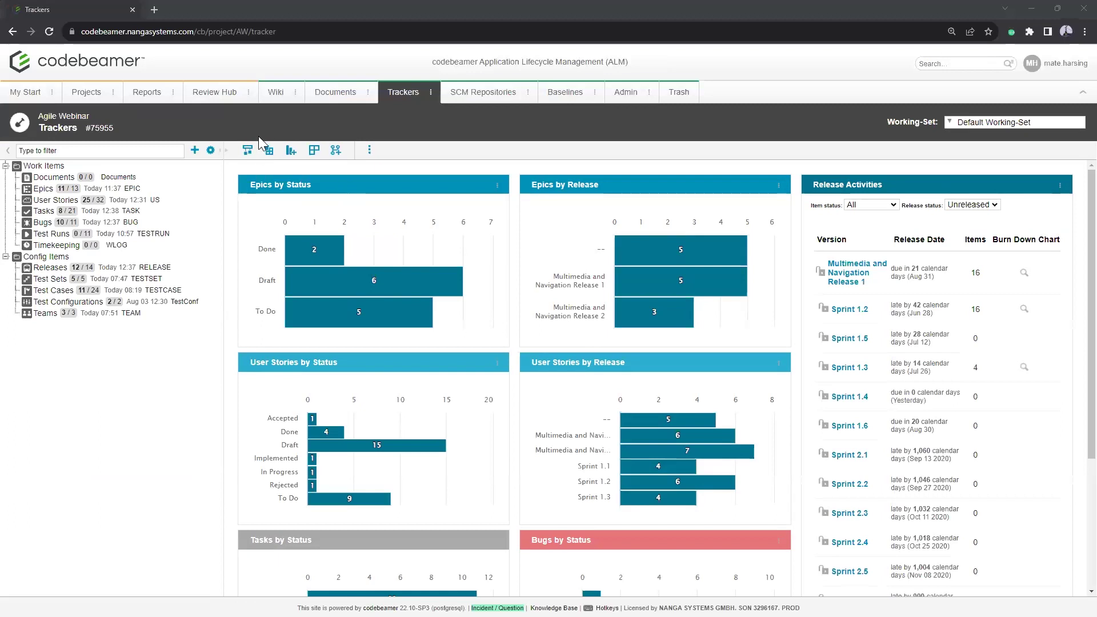
{"action": "left_click_drag", "start_coordinate": [258, 136], "coordinate": [252, 151]}
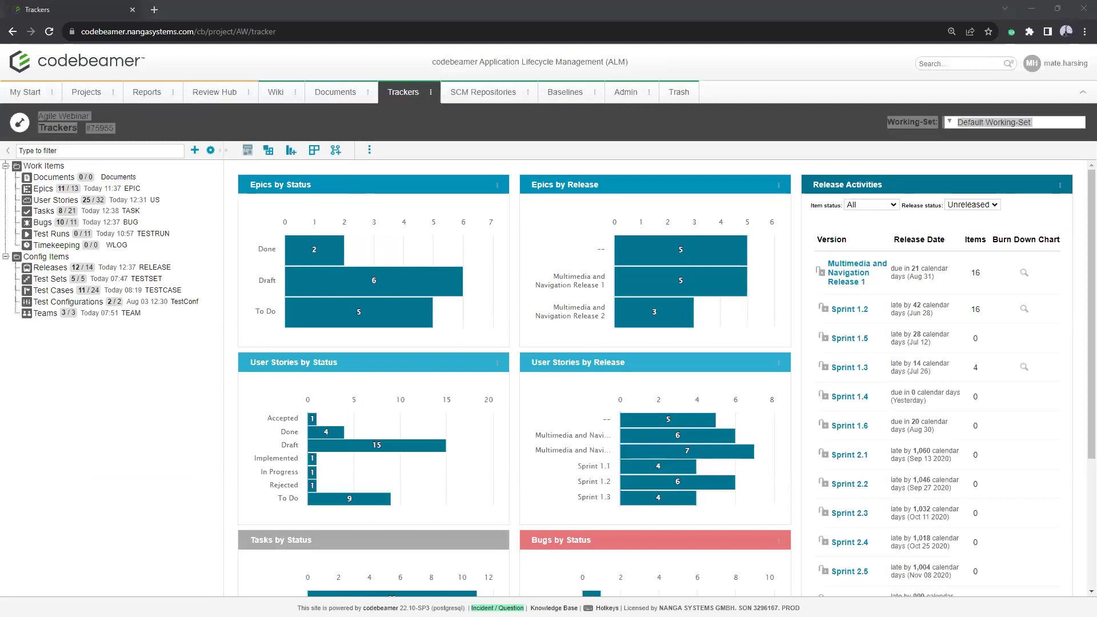
{"action": "left_click_drag", "start_coordinate": [235, 135], "coordinate": [238, 173]}
{"action": "mouse_move", "coordinate": [254, 136]}
{"action": "left_mouse_down"}
{"action": "mouse_move", "coordinate": [252, 172]}
{"action": "mouse_move", "coordinate": [262, 168]}
{"action": "mouse_move", "coordinate": [262, 137]}
{"action": "mouse_move", "coordinate": [255, 164]}
{"action": "mouse_move", "coordinate": [298, 162]}
{"action": "mouse_move", "coordinate": [284, 135]}
{"action": "mouse_move", "coordinate": [281, 172]}
{"action": "left_mouse_up"}
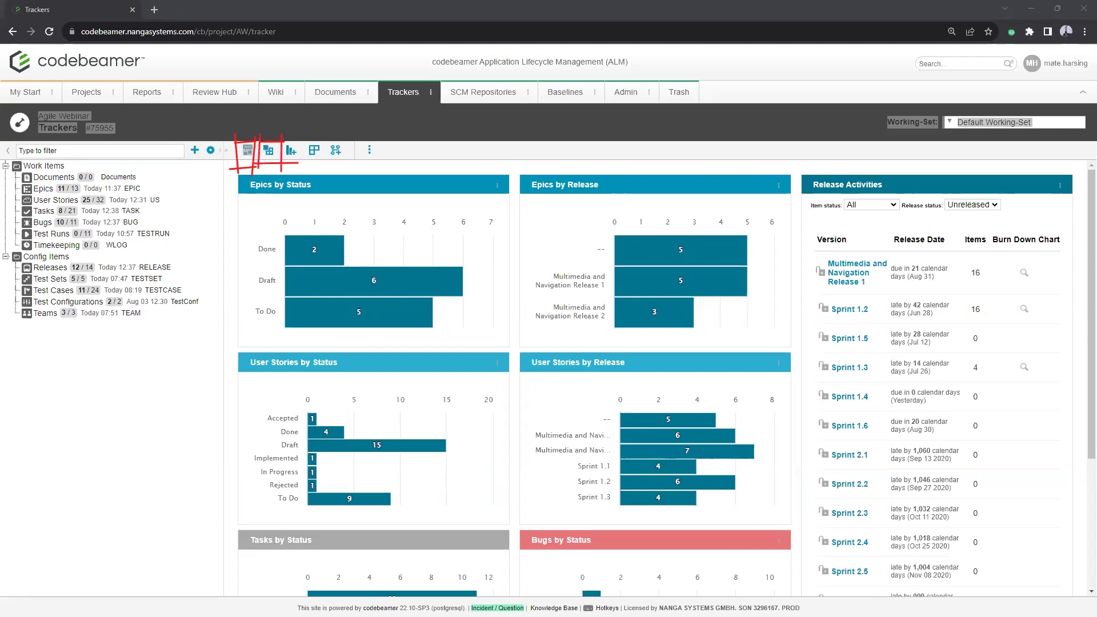
{"action": "key", "text": "Escape"}
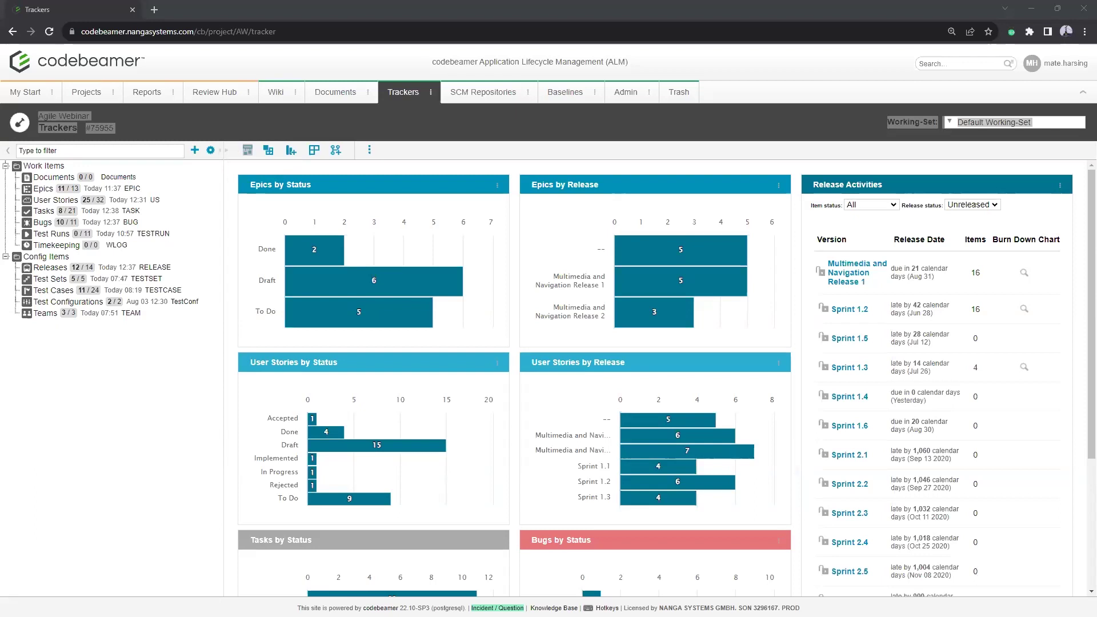
{"action": "left_click", "coordinate": [266, 150]}
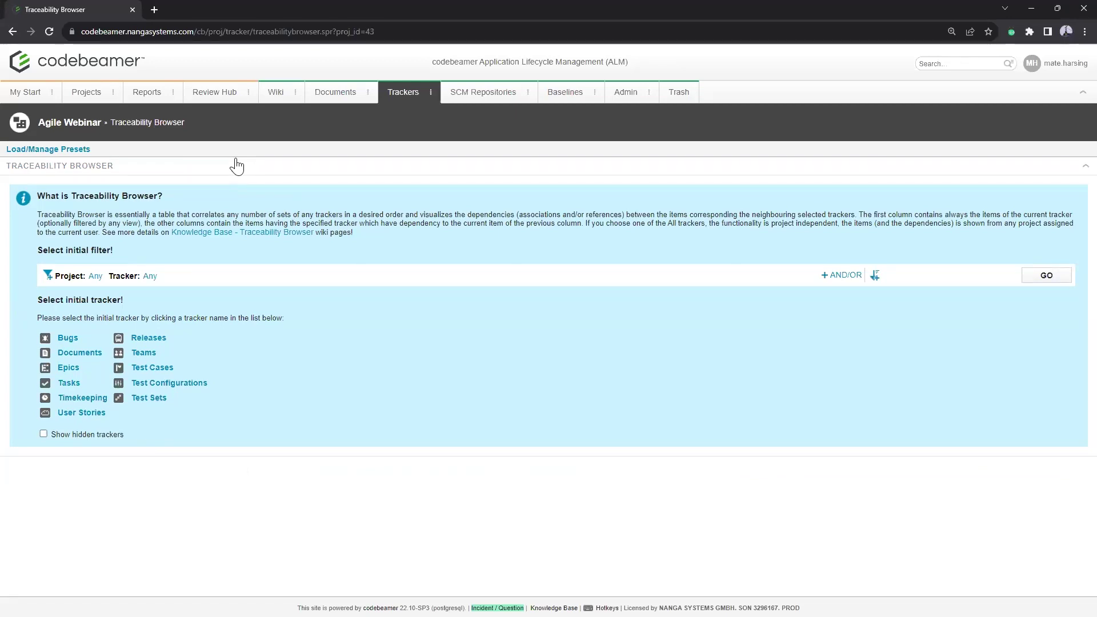
Step: Set the initial filter to the Agile Webinar Epics tracker and run the traceability
{"action": "left_click", "coordinate": [94, 277]}
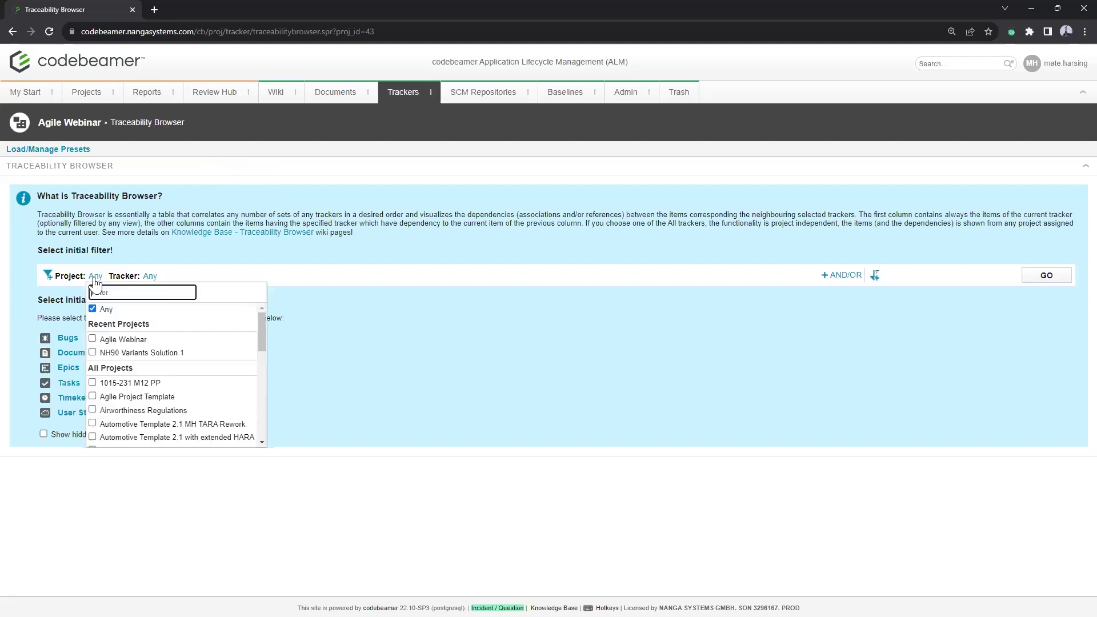
{"action": "left_click", "coordinate": [114, 342]}
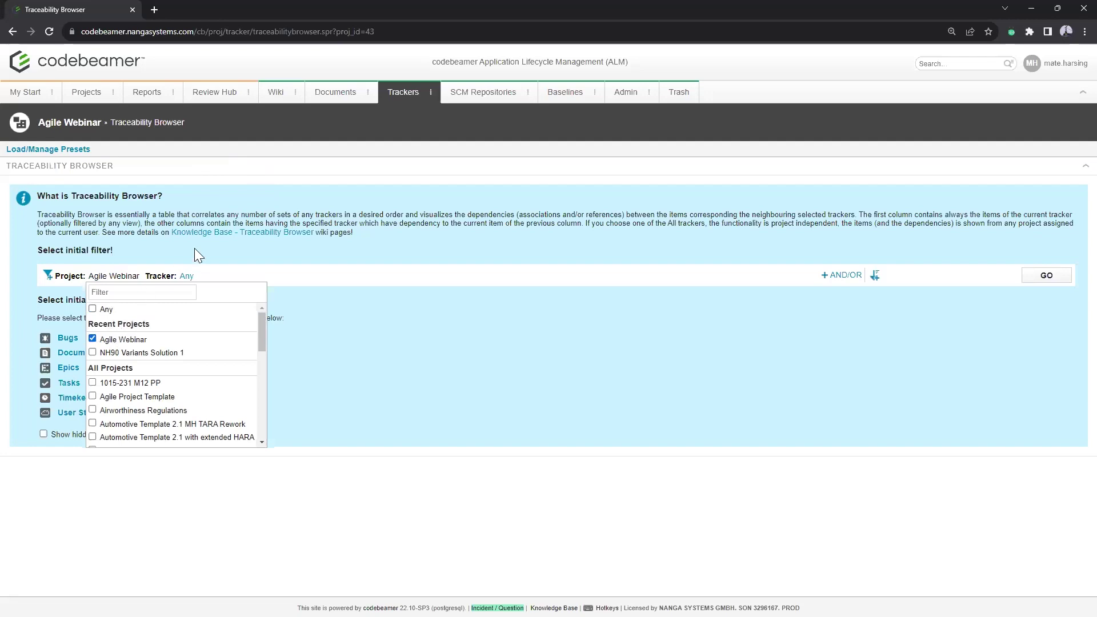
{"action": "left_click", "coordinate": [186, 278]}
{"action": "left_click", "coordinate": [200, 366]}
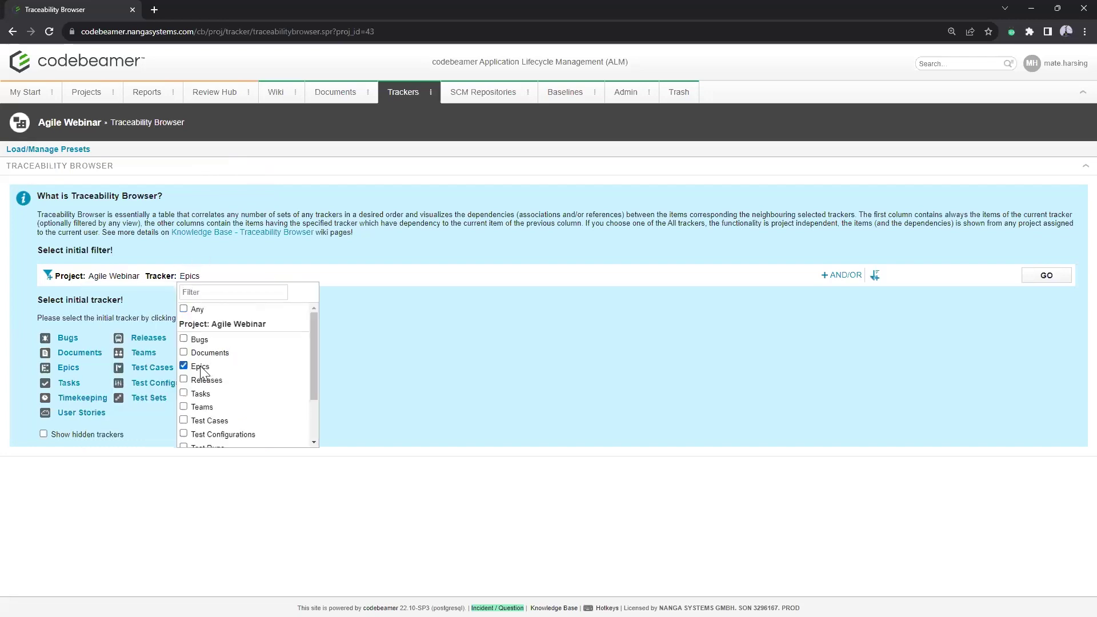
{"action": "left_click", "coordinate": [1047, 277]}
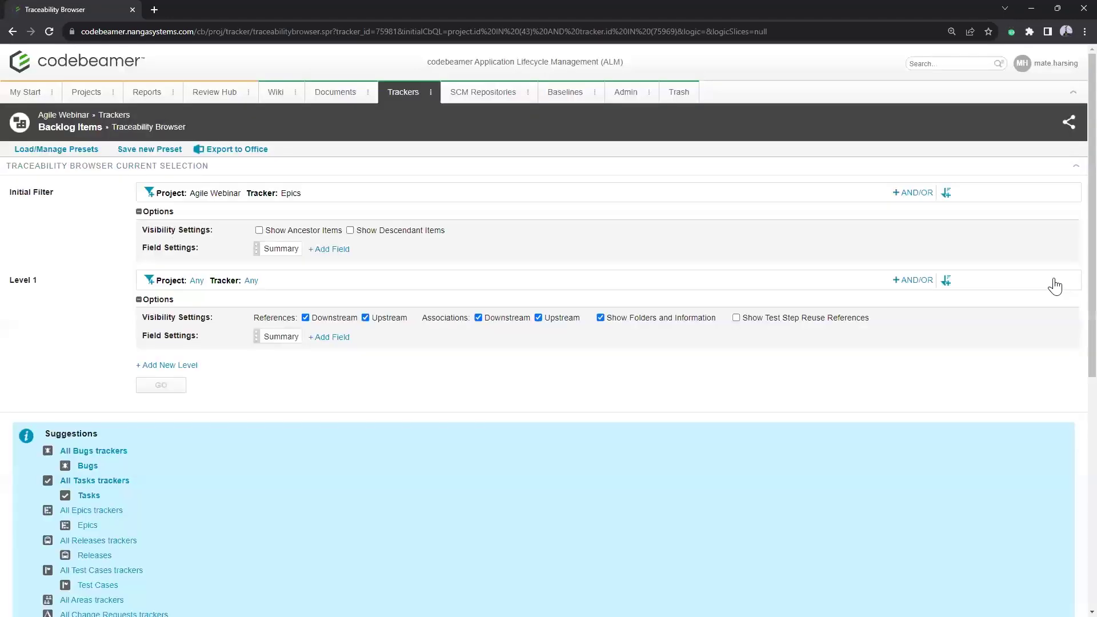
{"action": "left_click", "coordinate": [161, 385]}
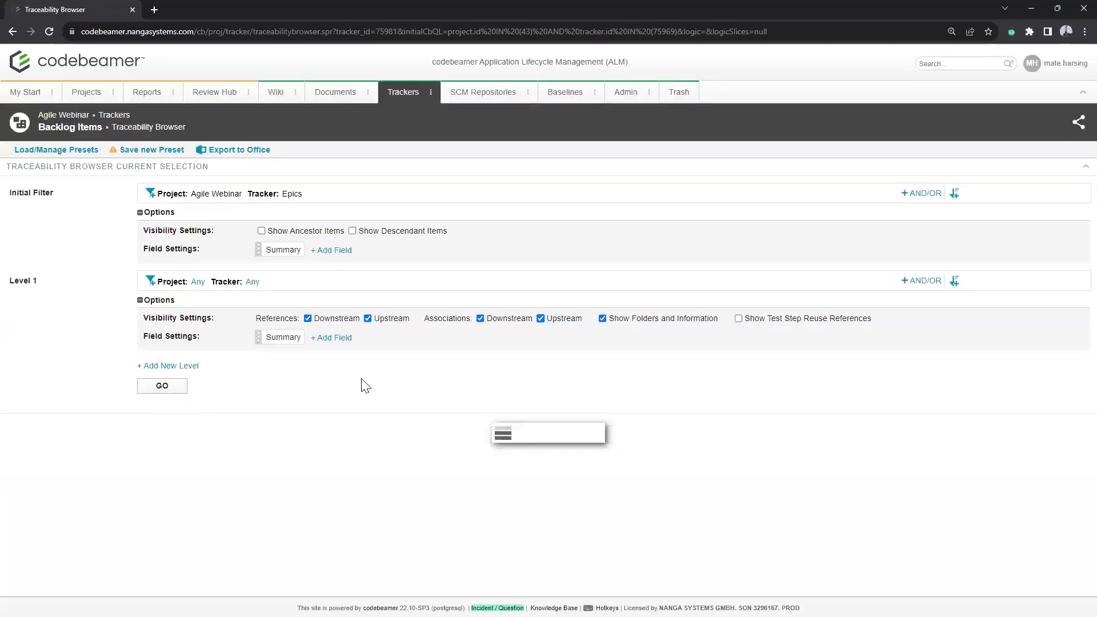
{"action": "scroll", "coordinate": [431, 414], "scroll_direction": "down", "scroll_amount": 7}
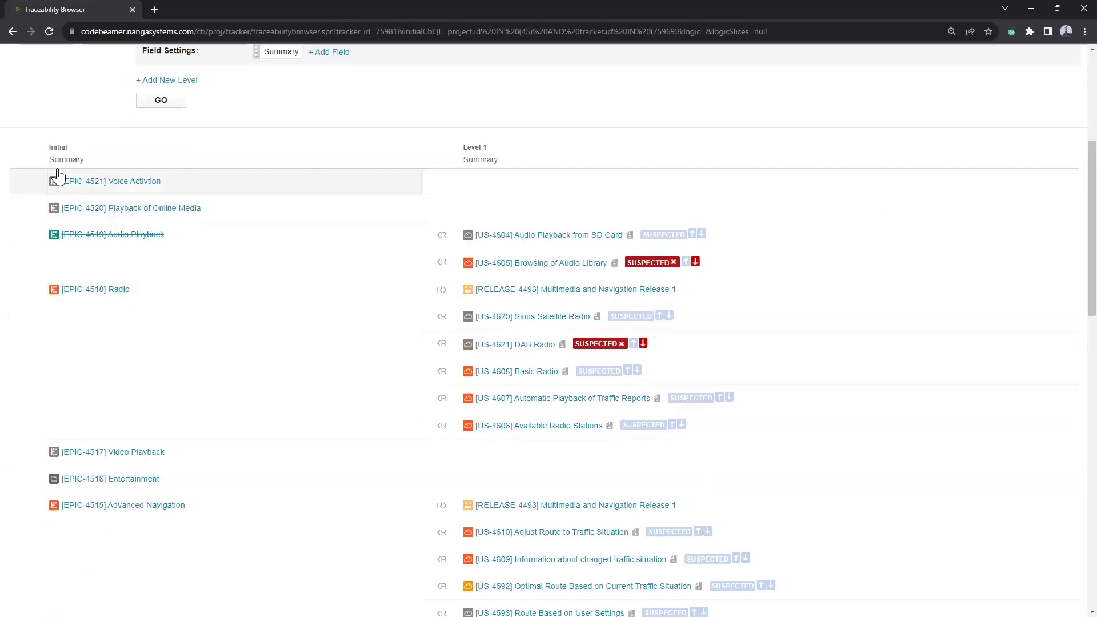
{"action": "scroll", "coordinate": [80, 396], "scroll_direction": "down", "scroll_amount": 6}
{"action": "scroll", "coordinate": [83, 399], "scroll_direction": "down", "scroll_amount": 5}
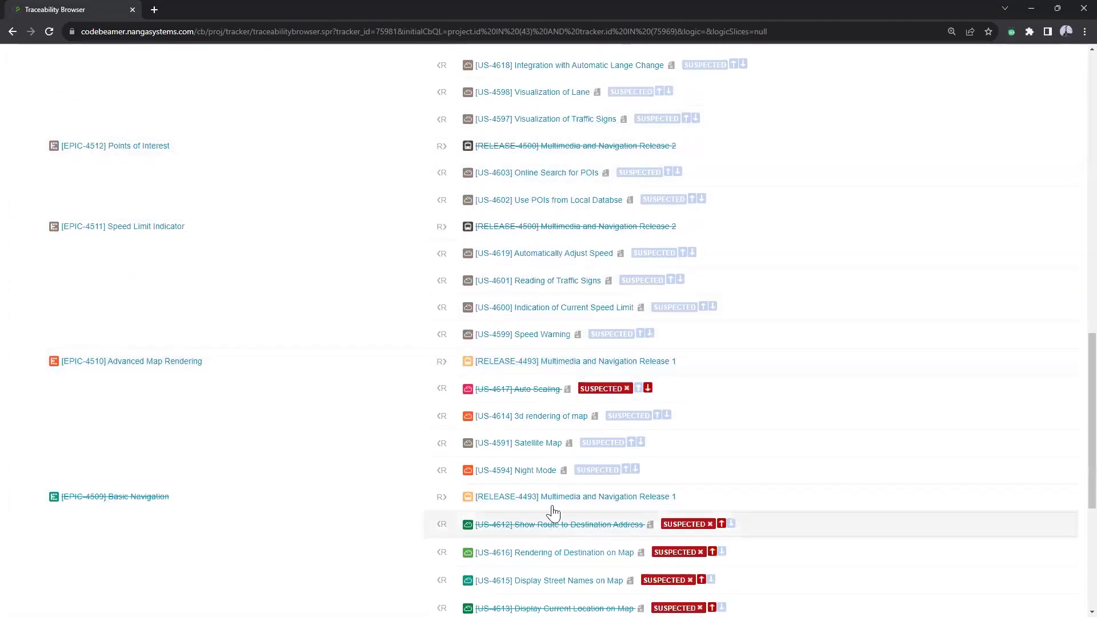
Step: Set Level 1 to the Agile Webinar User Stories tracker and rerun the traceability
{"action": "scroll", "coordinate": [527, 331], "scroll_direction": "up", "scroll_amount": 2}
{"action": "scroll", "coordinate": [526, 331], "scroll_direction": "up", "scroll_amount": 12}
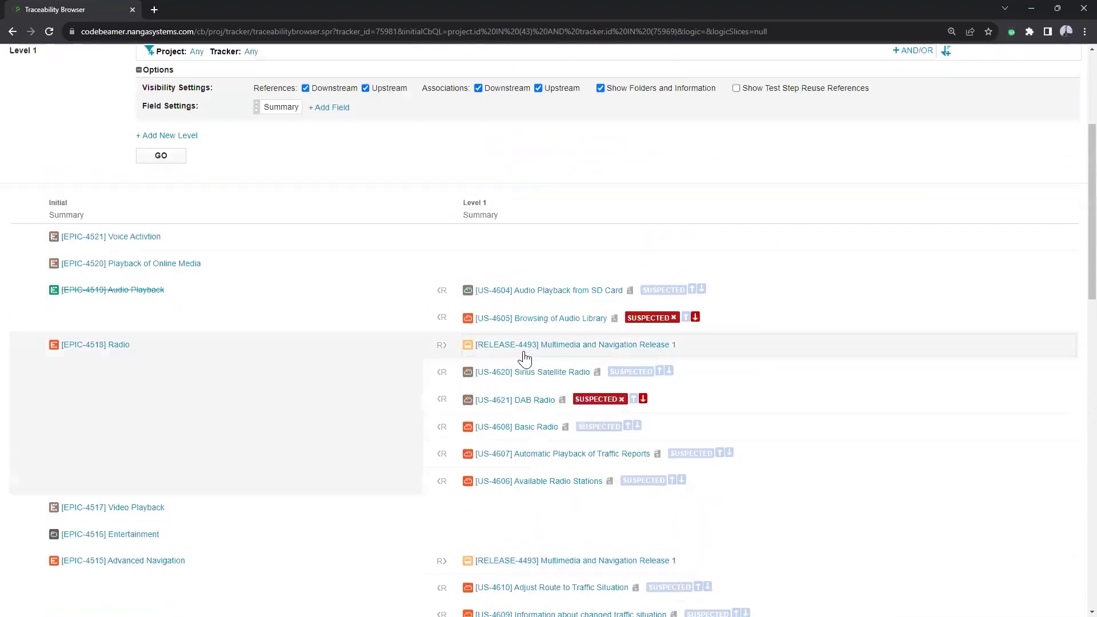
{"action": "left_click", "coordinate": [196, 168]}
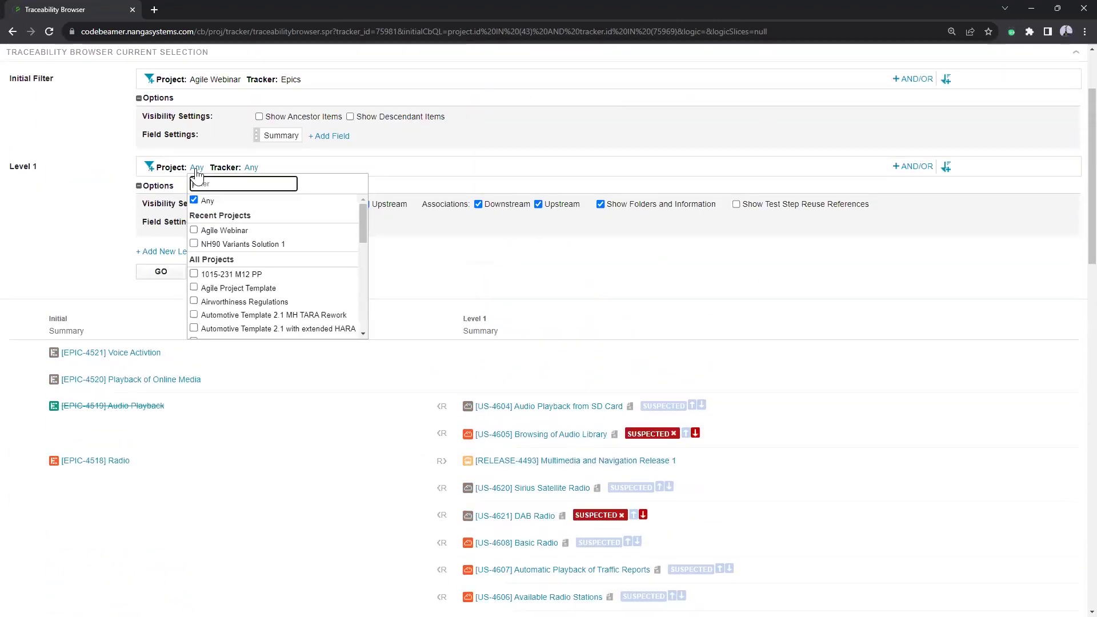
{"action": "left_click", "coordinate": [216, 233]}
{"action": "left_click", "coordinate": [288, 168]}
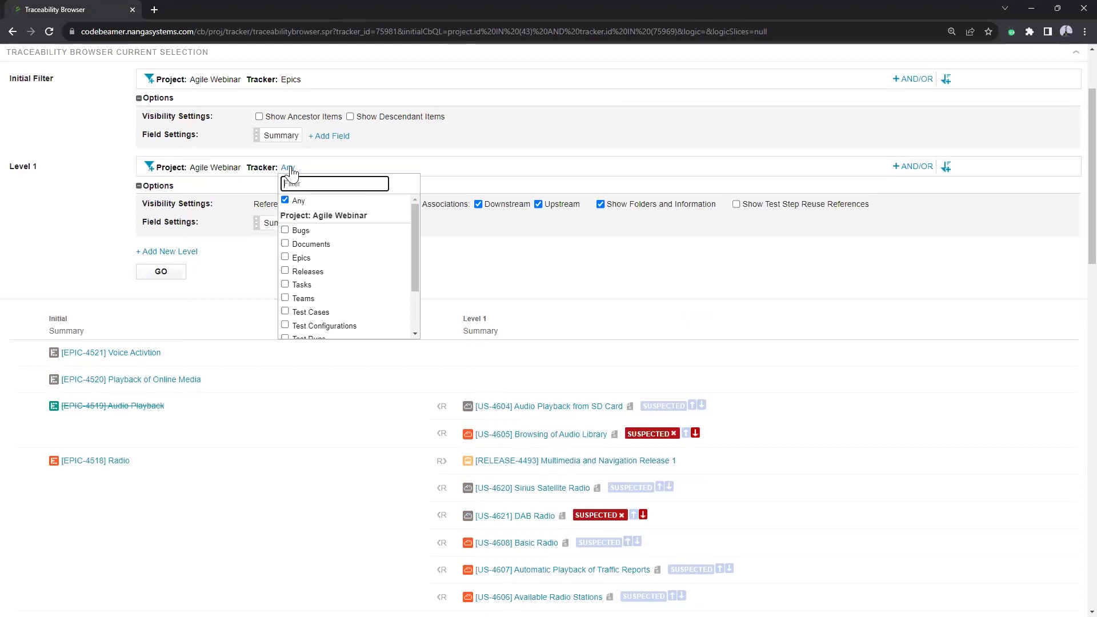
{"action": "scroll", "coordinate": [318, 284], "scroll_direction": "down", "scroll_amount": 2}
{"action": "left_click", "coordinate": [312, 330]}
{"action": "left_click", "coordinate": [173, 280]}
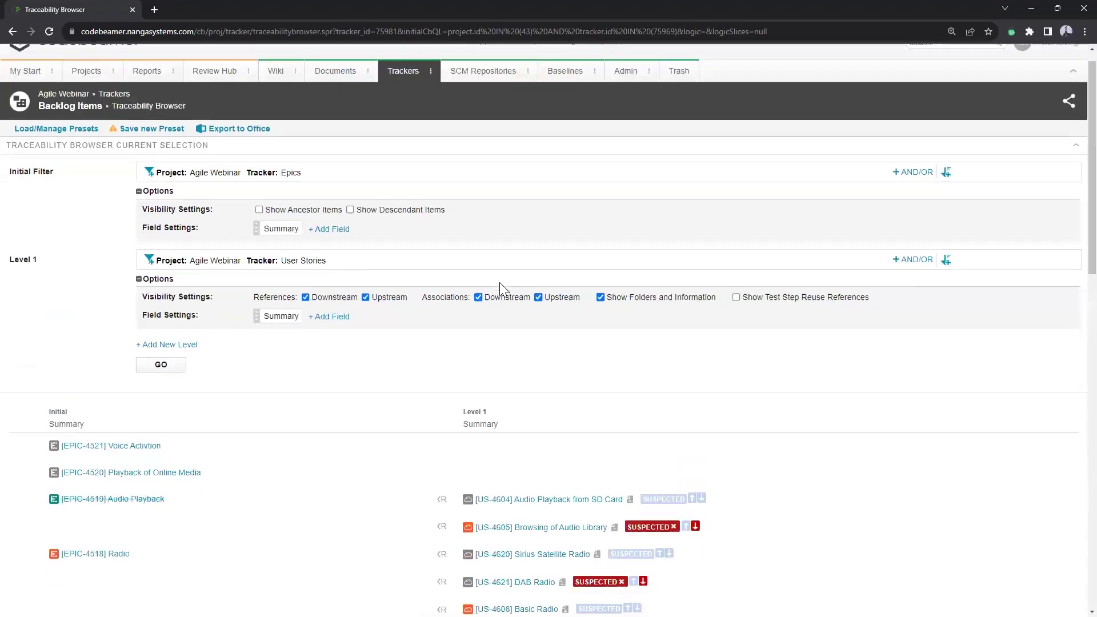
{"action": "scroll", "coordinate": [503, 285], "scroll_direction": "down", "scroll_amount": 8}
{"action": "scroll", "coordinate": [542, 297], "scroll_direction": "down", "scroll_amount": 1}
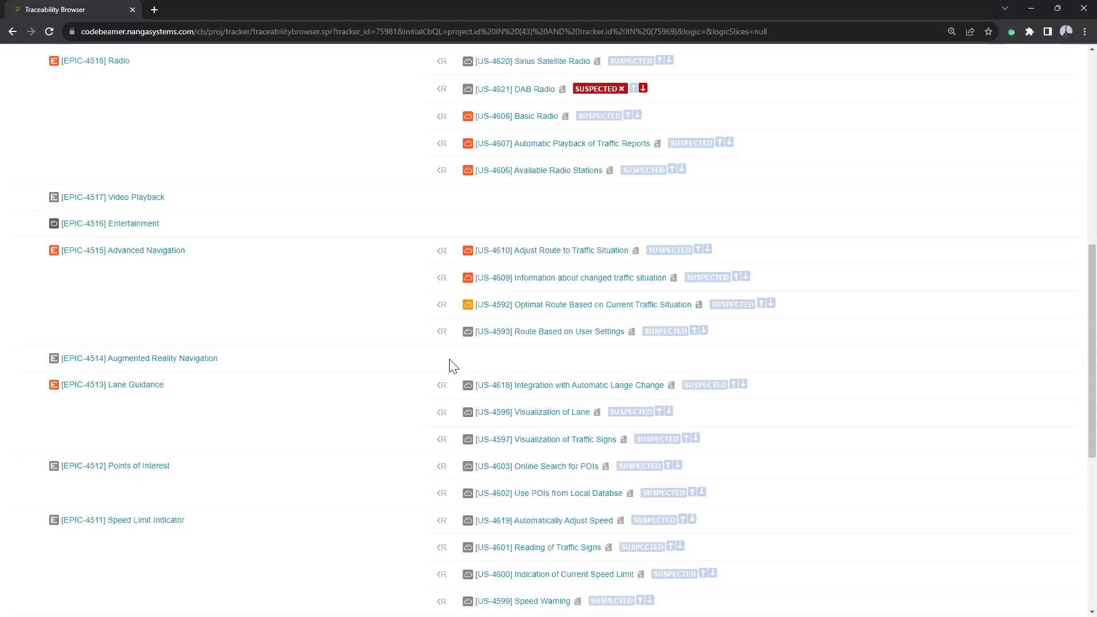
{"action": "scroll", "coordinate": [453, 366], "scroll_direction": "up", "scroll_amount": 9}
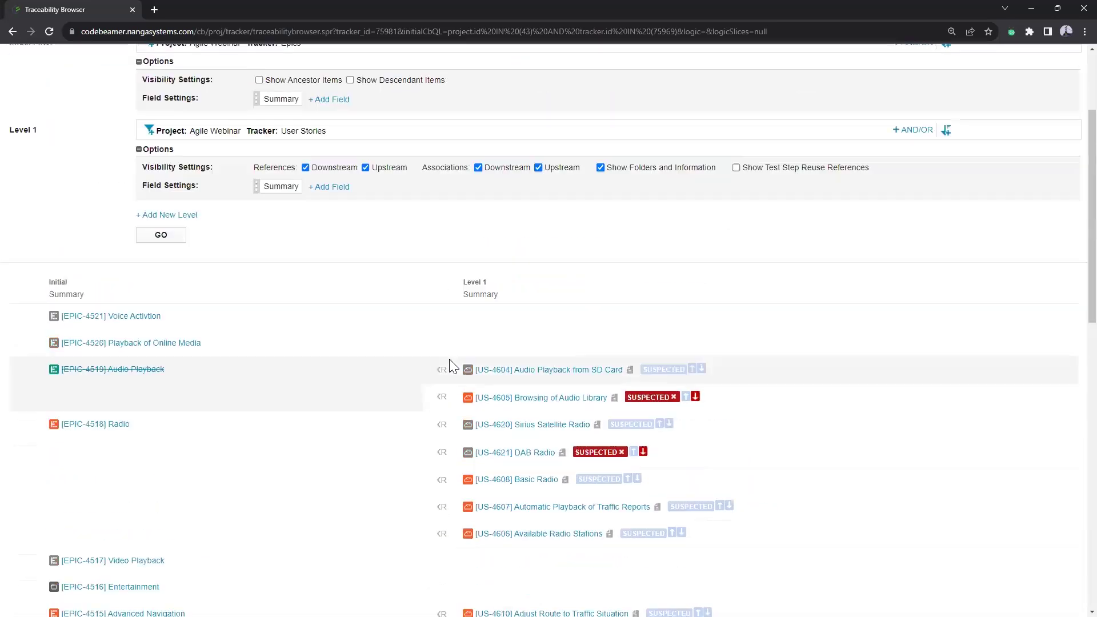
{"action": "left_click", "coordinate": [170, 367]}
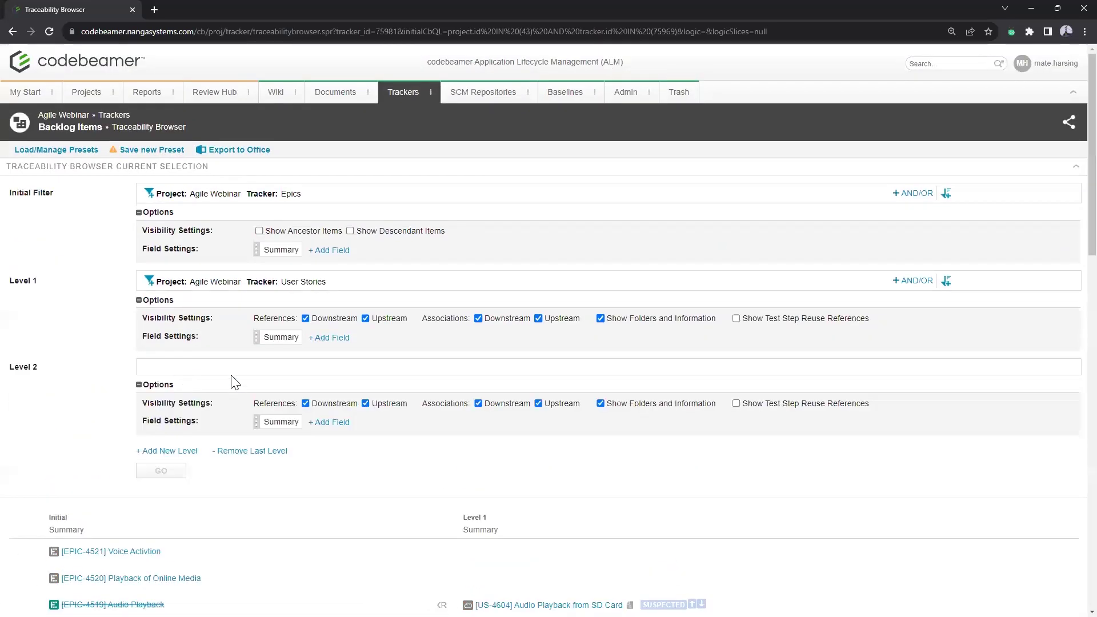
{"action": "left_click", "coordinate": [196, 369]}
{"action": "left_click", "coordinate": [212, 433]}
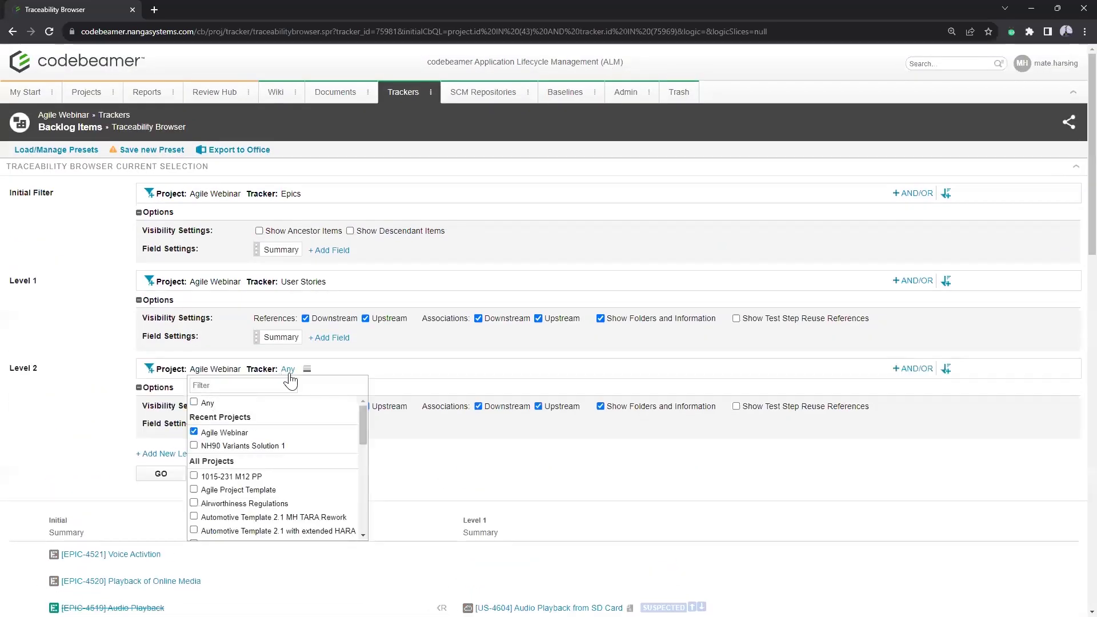
{"action": "left_click", "coordinate": [288, 369]}
{"action": "left_click", "coordinate": [301, 487]}
{"action": "left_click", "coordinate": [165, 474]}
{"action": "scroll", "coordinate": [689, 275], "scroll_direction": "down", "scroll_amount": 2}
{"action": "scroll", "coordinate": [689, 268], "scroll_direction": "down", "scroll_amount": 8}
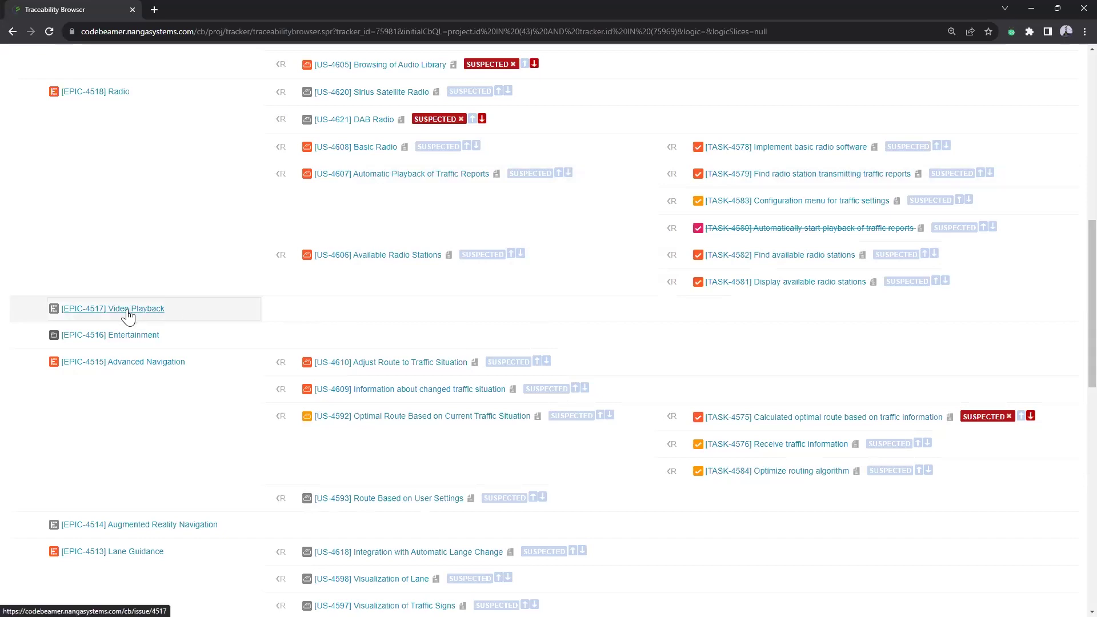
{"action": "scroll", "coordinate": [235, 317], "scroll_direction": "down", "scroll_amount": 7}
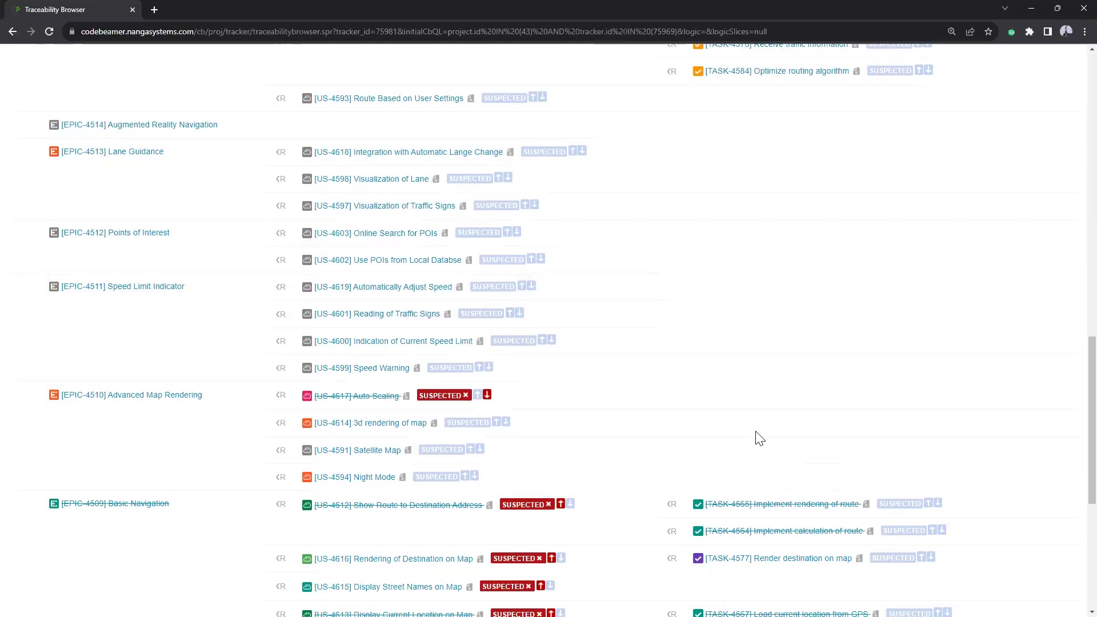
{"action": "scroll", "coordinate": [683, 428], "scroll_direction": "up", "scroll_amount": 15}
{"action": "scroll", "coordinate": [683, 429], "scroll_direction": "up", "scroll_amount": 2}
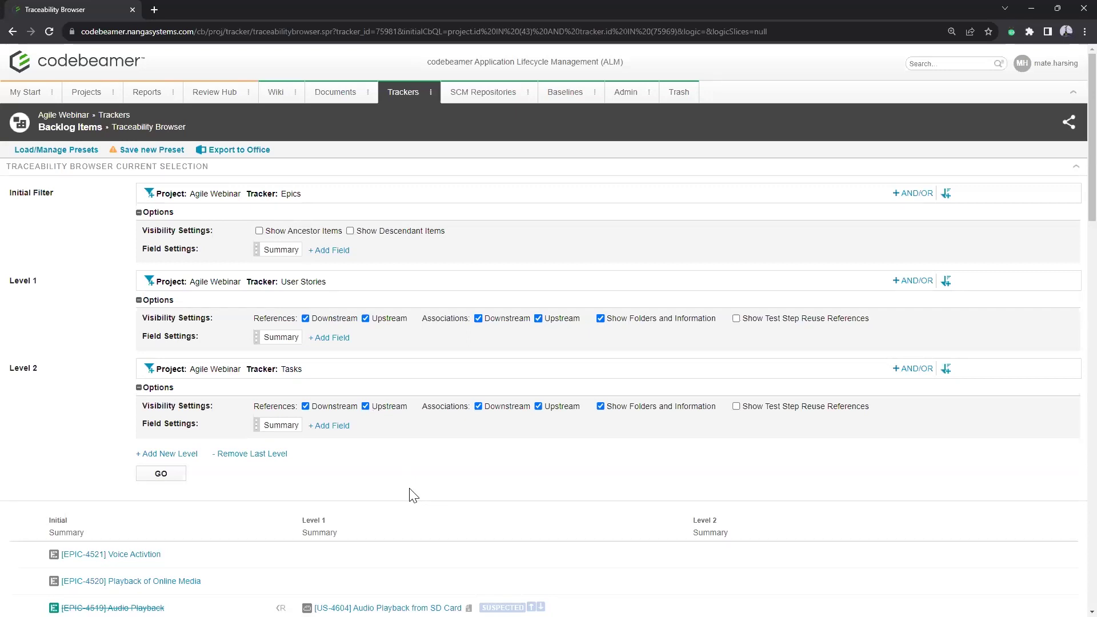
Step: Add Status and Description fields to the epic columns and rerun the traceability query
{"action": "left_click", "coordinate": [341, 257]}
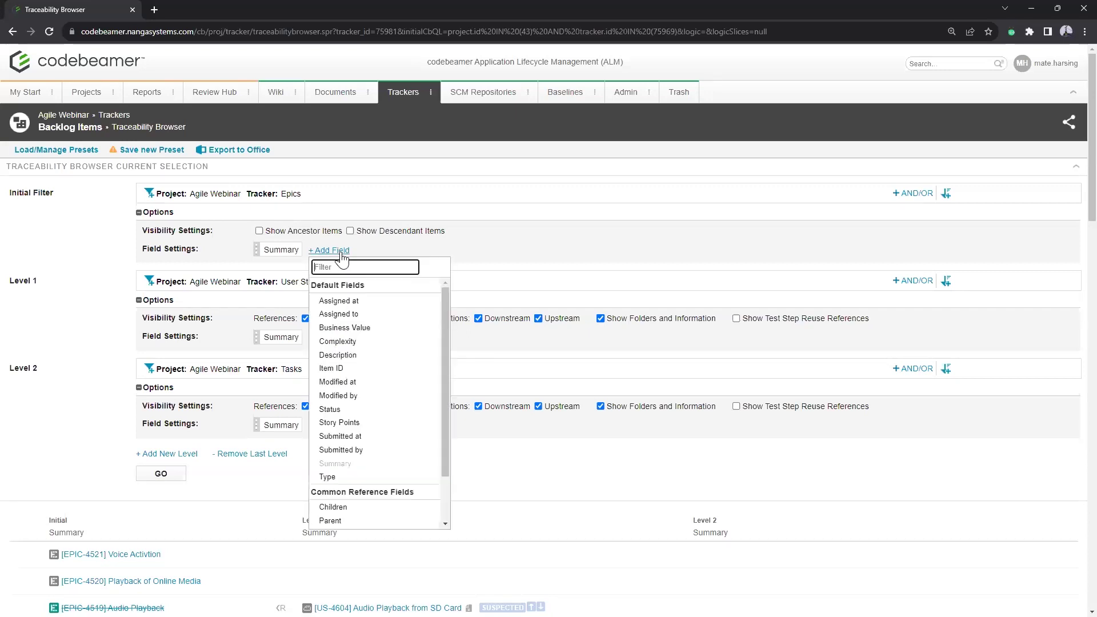
{"action": "left_click", "coordinate": [363, 411]}
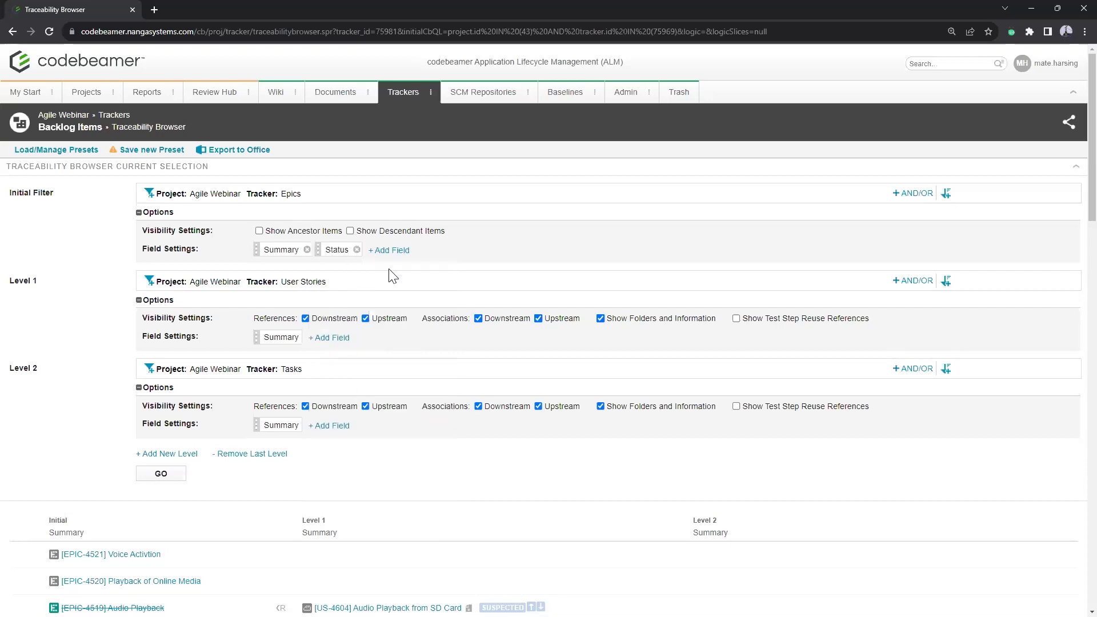
{"action": "left_click", "coordinate": [390, 253]}
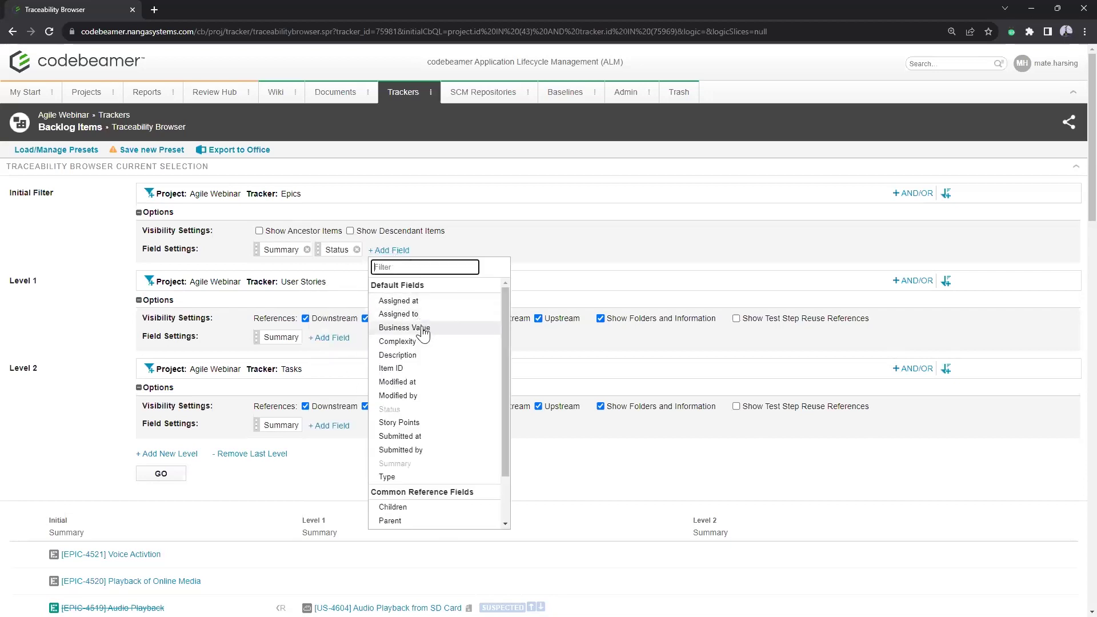
{"action": "left_click", "coordinate": [420, 356]}
{"action": "left_click", "coordinate": [162, 473]}
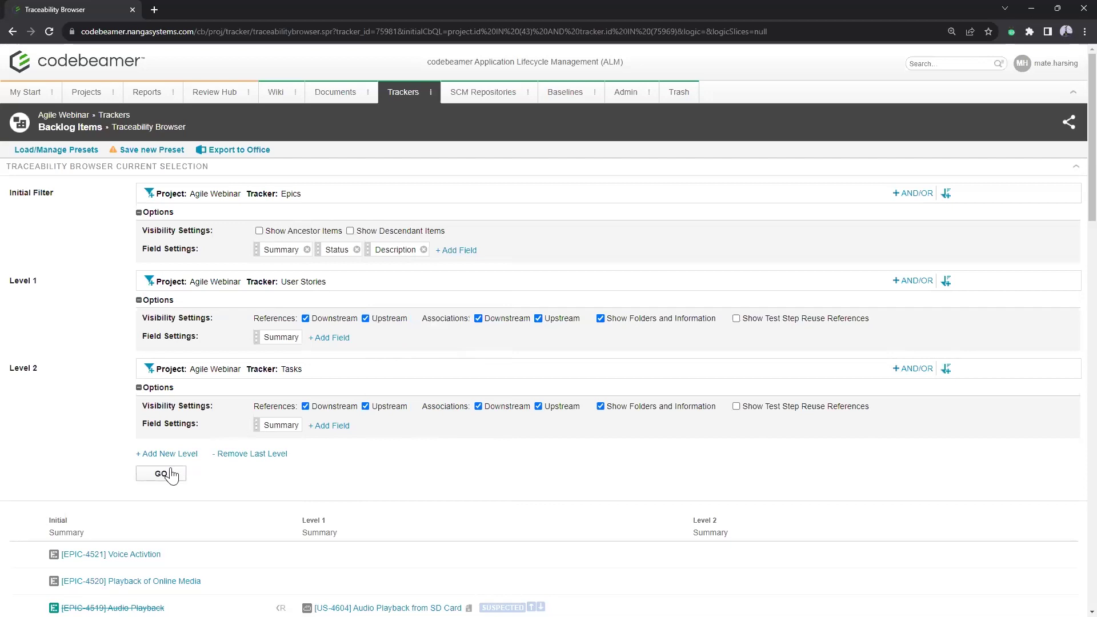
{"action": "scroll", "coordinate": [472, 324], "scroll_direction": "down", "scroll_amount": 3}
{"action": "scroll", "coordinate": [491, 324], "scroll_direction": "down", "scroll_amount": 2}
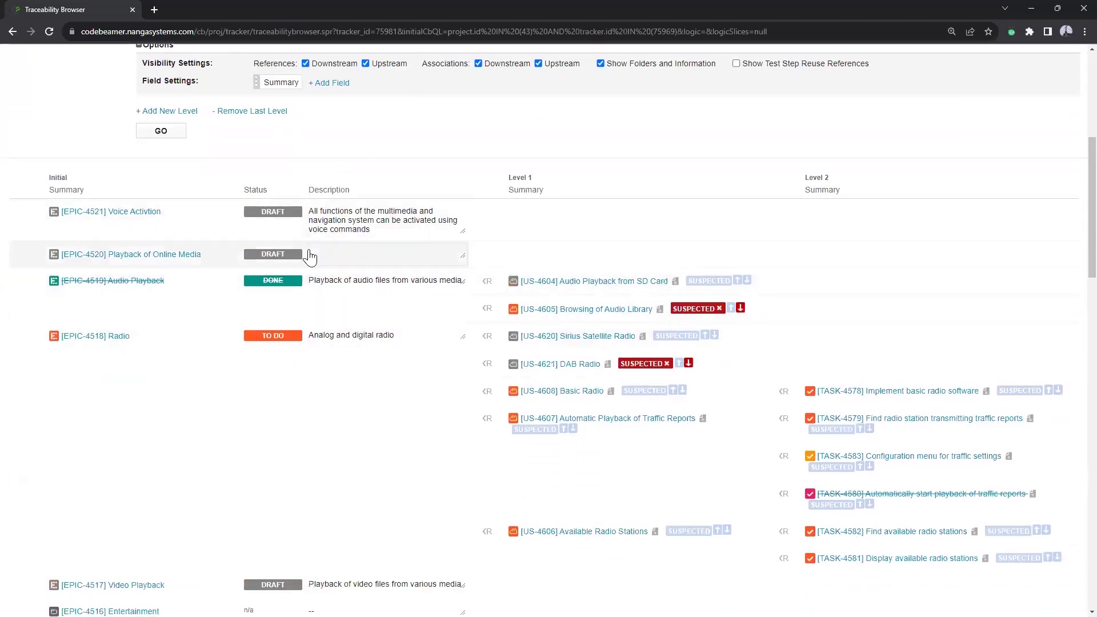
{"action": "scroll", "coordinate": [343, 229], "scroll_direction": "down", "scroll_amount": 1}
{"action": "scroll", "coordinate": [343, 235], "scroll_direction": "down", "scroll_amount": 4}
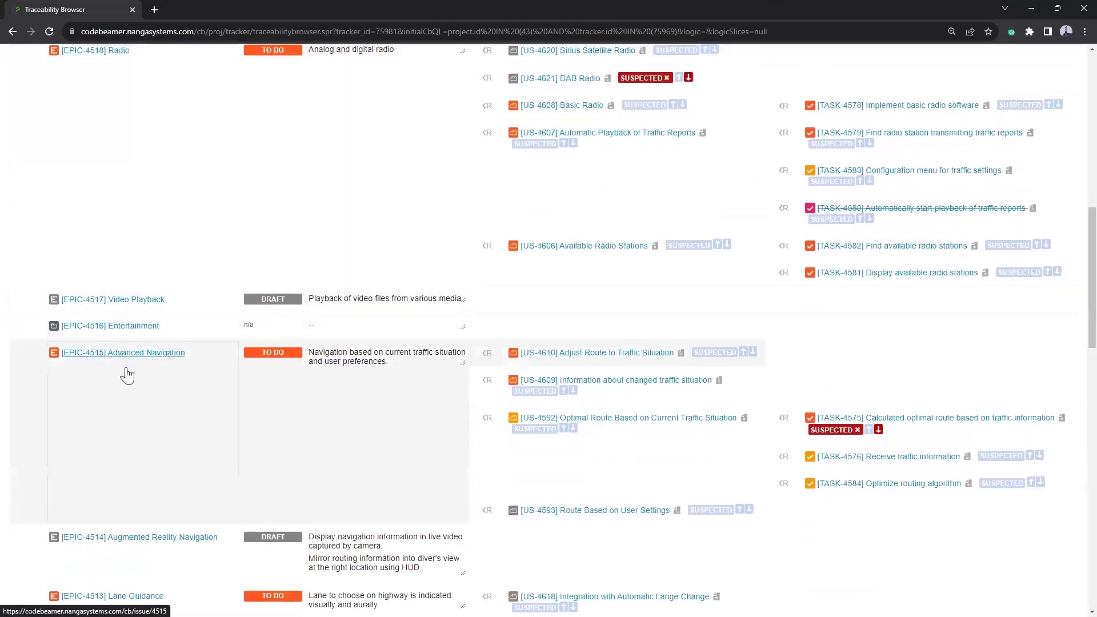
{"action": "scroll", "coordinate": [122, 372], "scroll_direction": "up", "scroll_amount": 6}
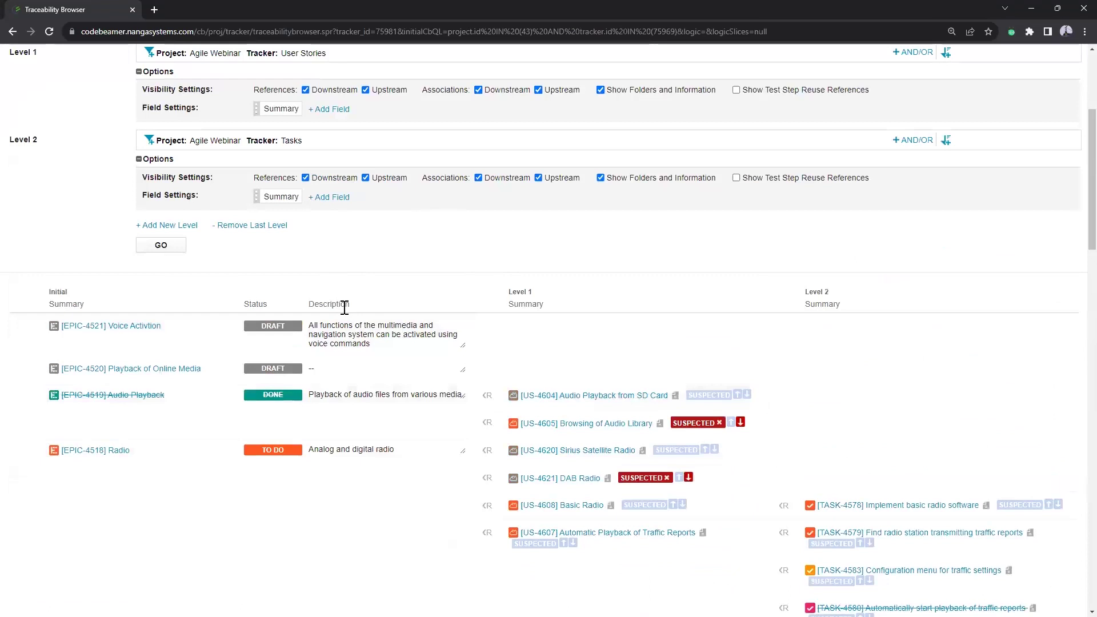
{"action": "scroll", "coordinate": [345, 305], "scroll_direction": "up", "scroll_amount": 3}
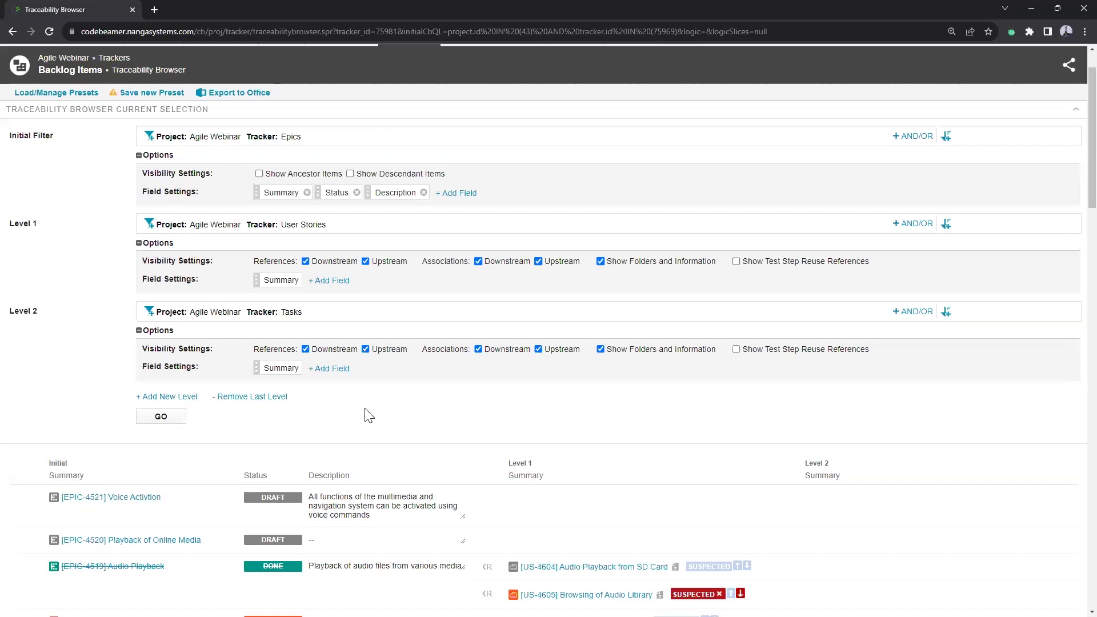
{"action": "scroll", "coordinate": [608, 336], "scroll_direction": "down", "scroll_amount": 6}
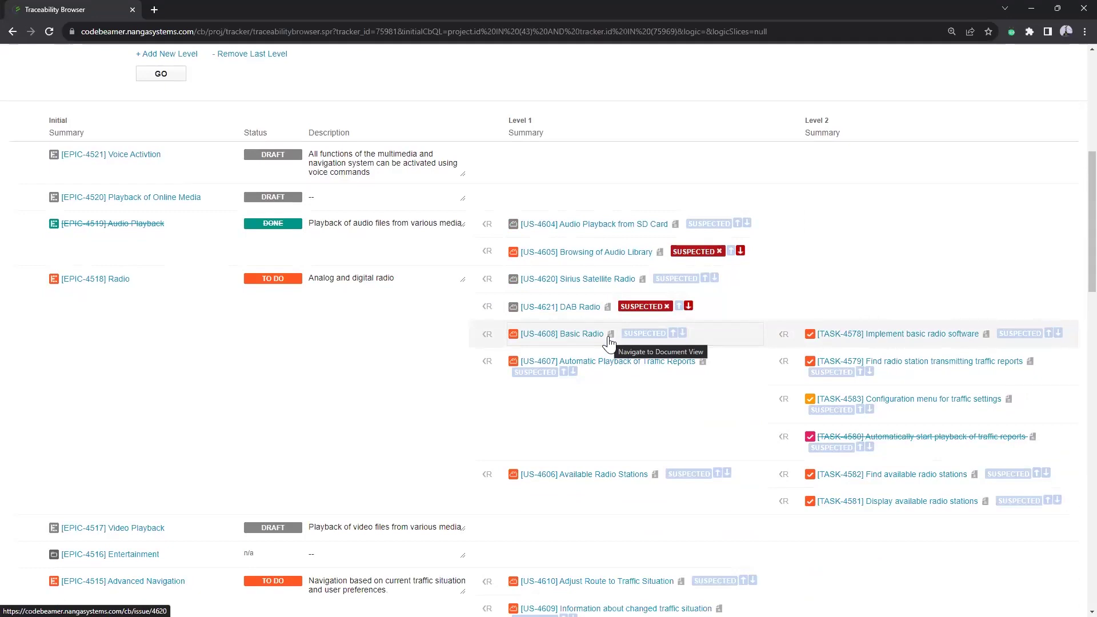
{"action": "left_click", "coordinate": [638, 308]}
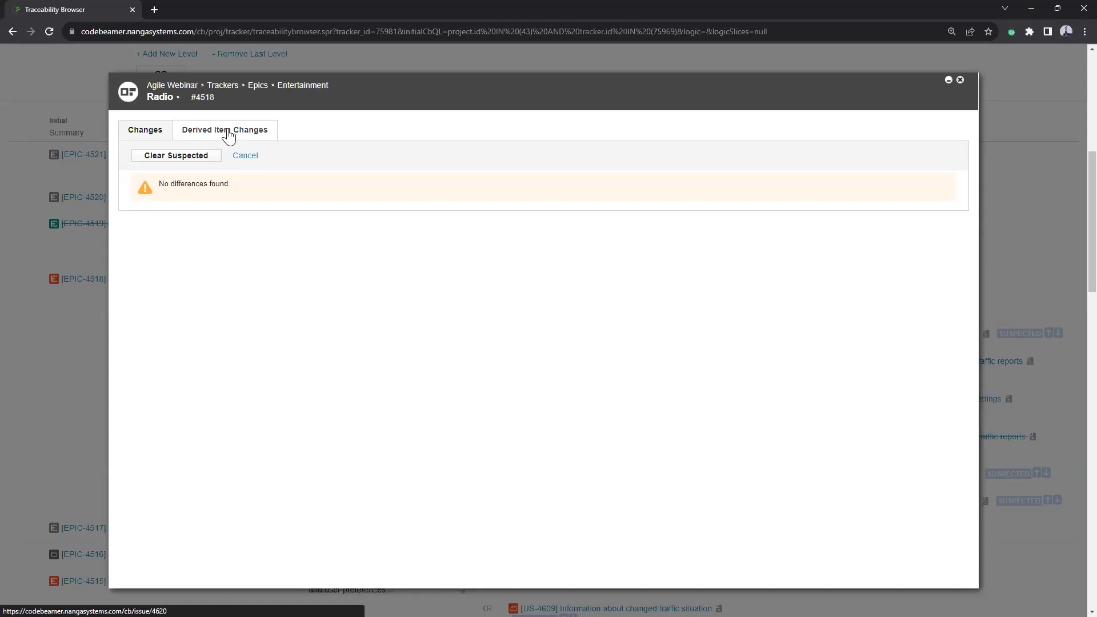
{"action": "left_click", "coordinate": [229, 131]}
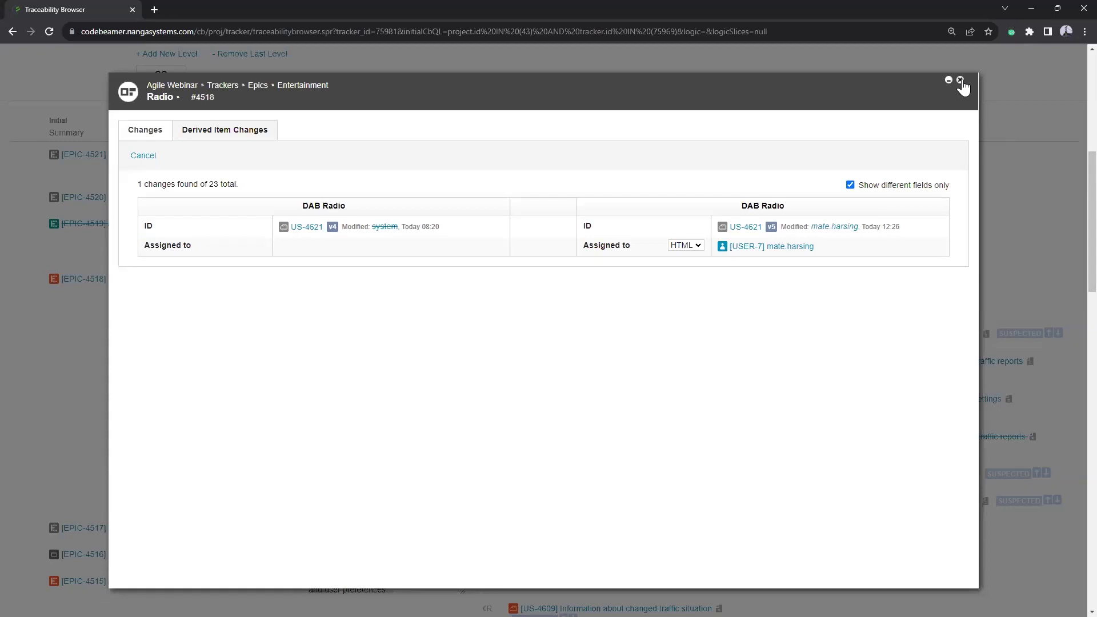
{"action": "left_click", "coordinate": [960, 81]}
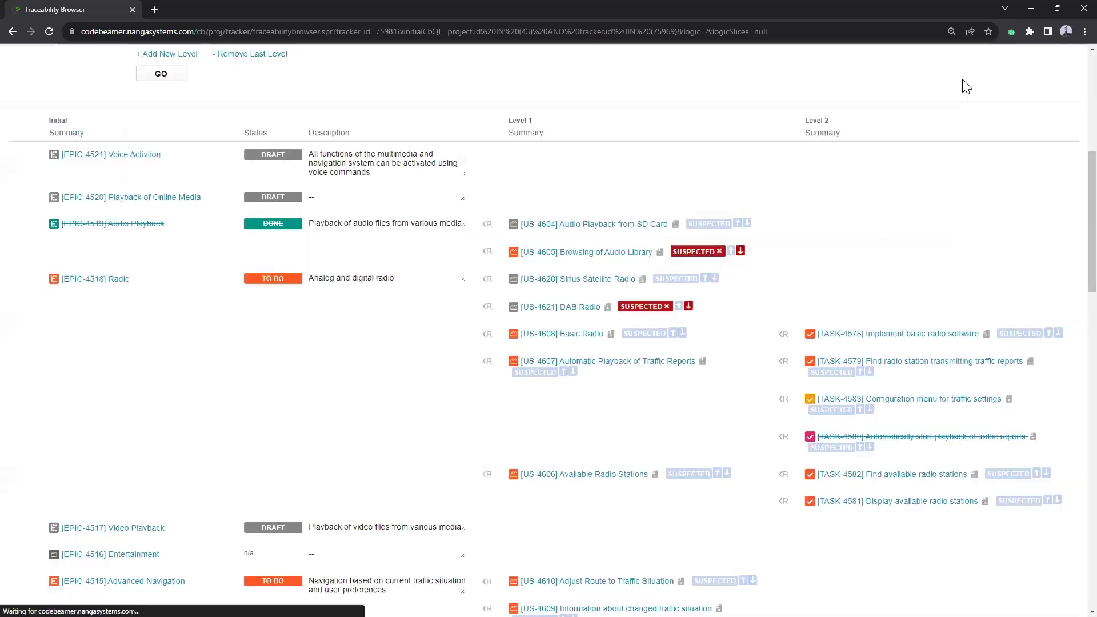
{"action": "scroll", "coordinate": [567, 276], "scroll_direction": "down", "scroll_amount": 5}
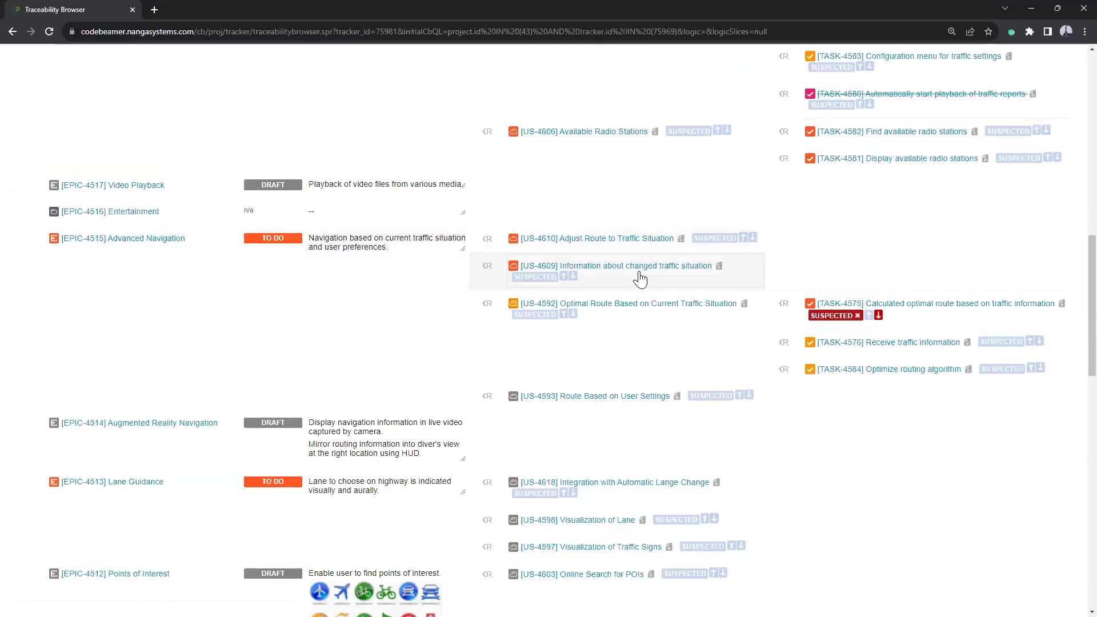
{"action": "left_click", "coordinate": [835, 316]}
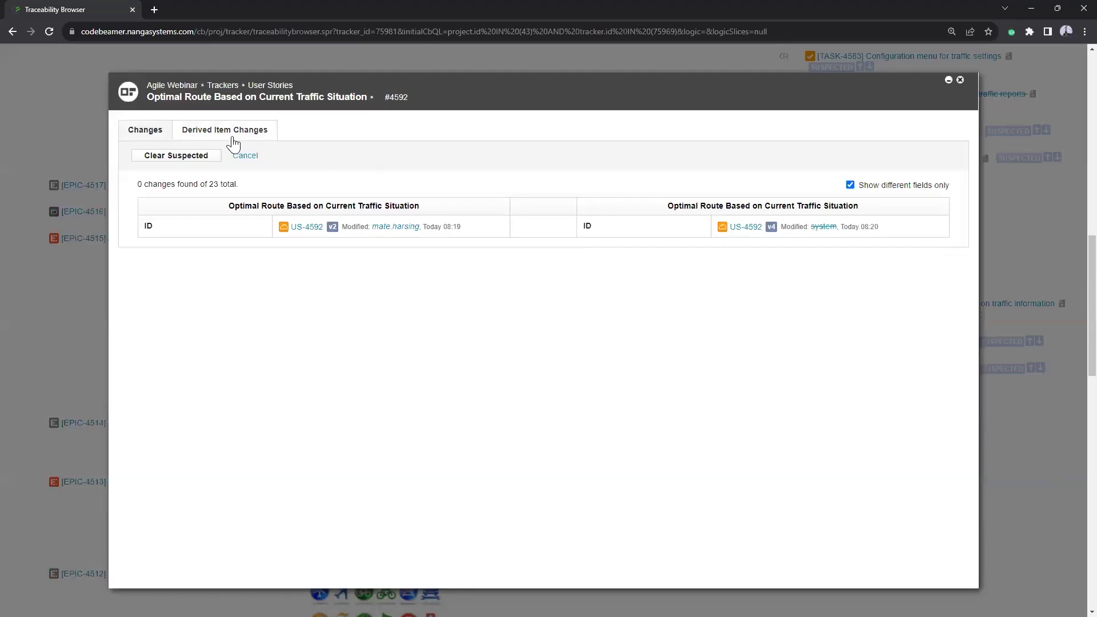
{"action": "left_click", "coordinate": [233, 137]}
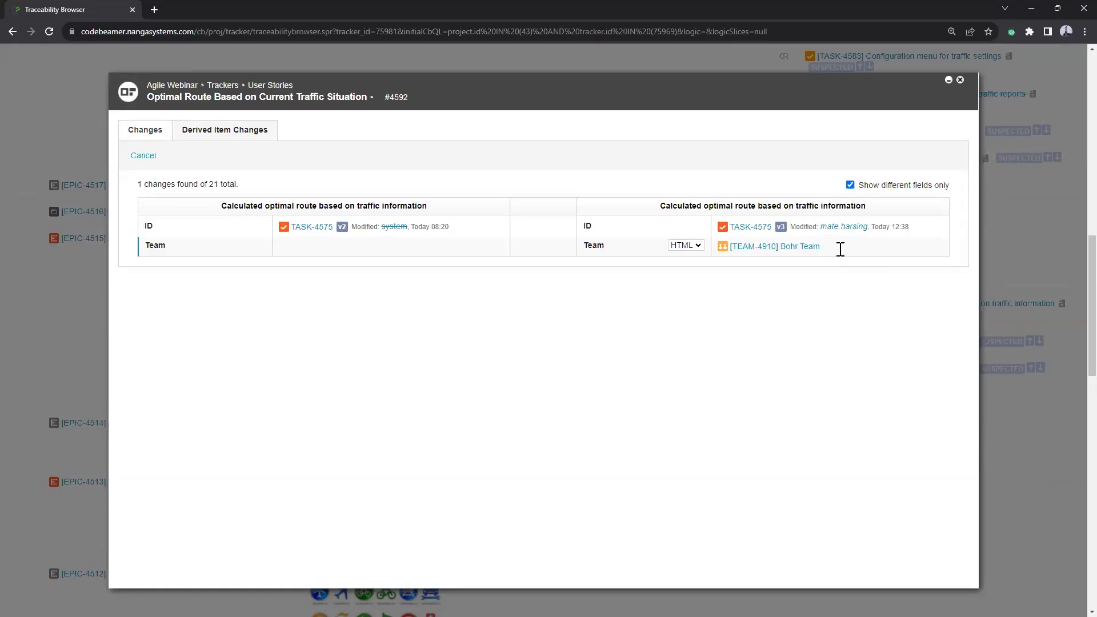
{"action": "left_click", "coordinate": [961, 81]}
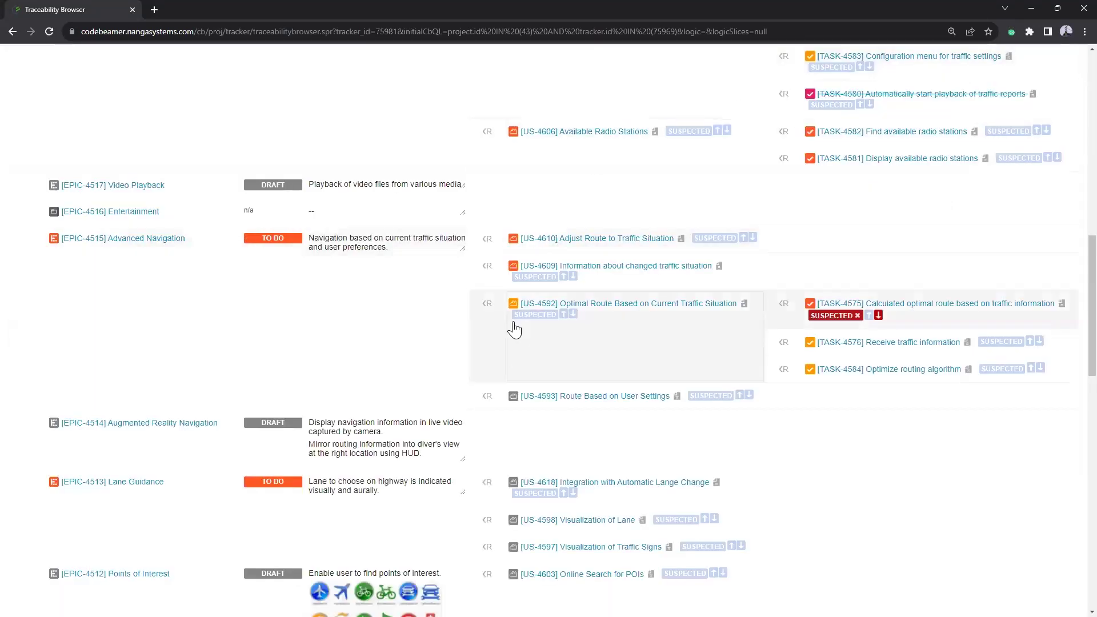
Step: Open the Advanced Navigation epic EPIC-4515 in its own tab and start editing its description
{"action": "right_click", "coordinate": [131, 241]}
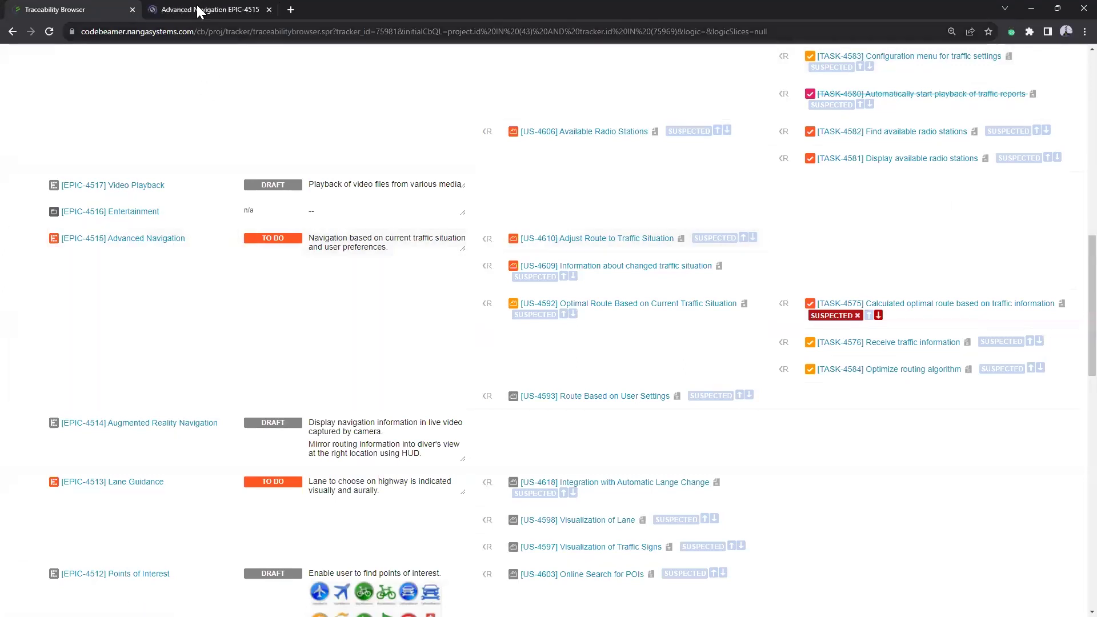
{"action": "left_click", "coordinate": [232, 10]}
{"action": "left_click", "coordinate": [69, 326]}
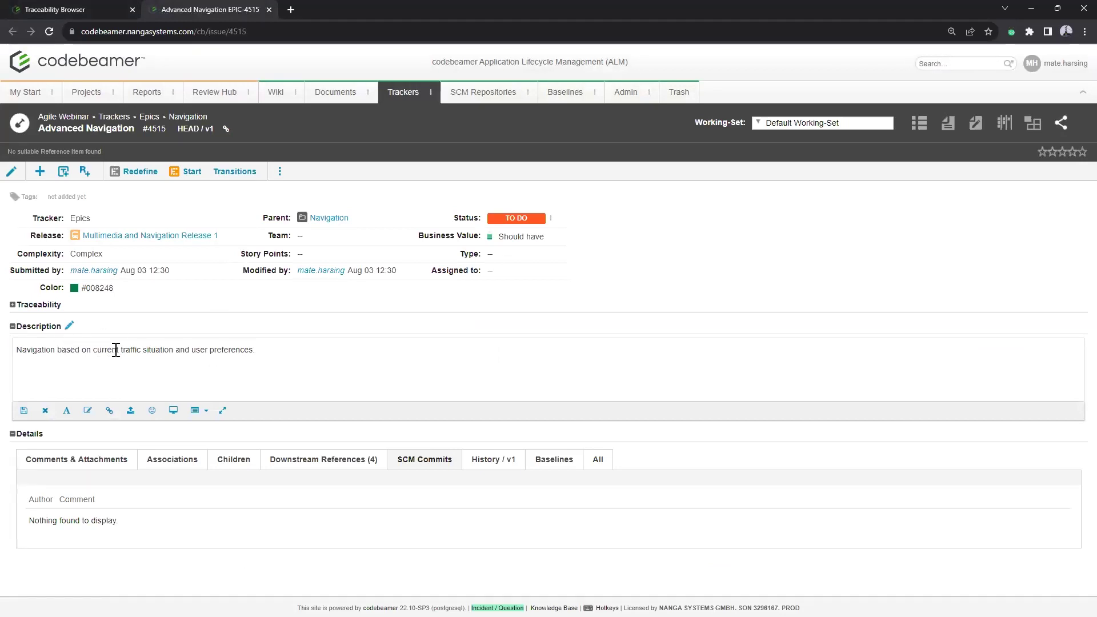
Step: Replace the description's final period with 'and weather conditions.' and save it
{"action": "left_click", "coordinate": [254, 350]}
{"action": "key", "text": "BackSpace"}
{"action": "type", "text": "and "}
{"action": "type", "text": "weather cn"}
{"action": "key", "text": "BackSpace"}
{"action": "type", "text": "ondition"}
{"action": "key", "text": "BackSpace"}
{"action": "key", "text": "BackSpace"}
{"action": "key", "text": "BackSpace"}
{"action": "key", "text": "BackSpace"}
{"action": "key", "text": "BackSpace"}
{"action": "key", "text": "BackSpace"}
{"action": "key", "text": "BackSpace"}
{"action": "key", "text": "BackSpace"}
{"action": "type", "text": "onditions"}
{"action": "key", "text": "BackSpace"}
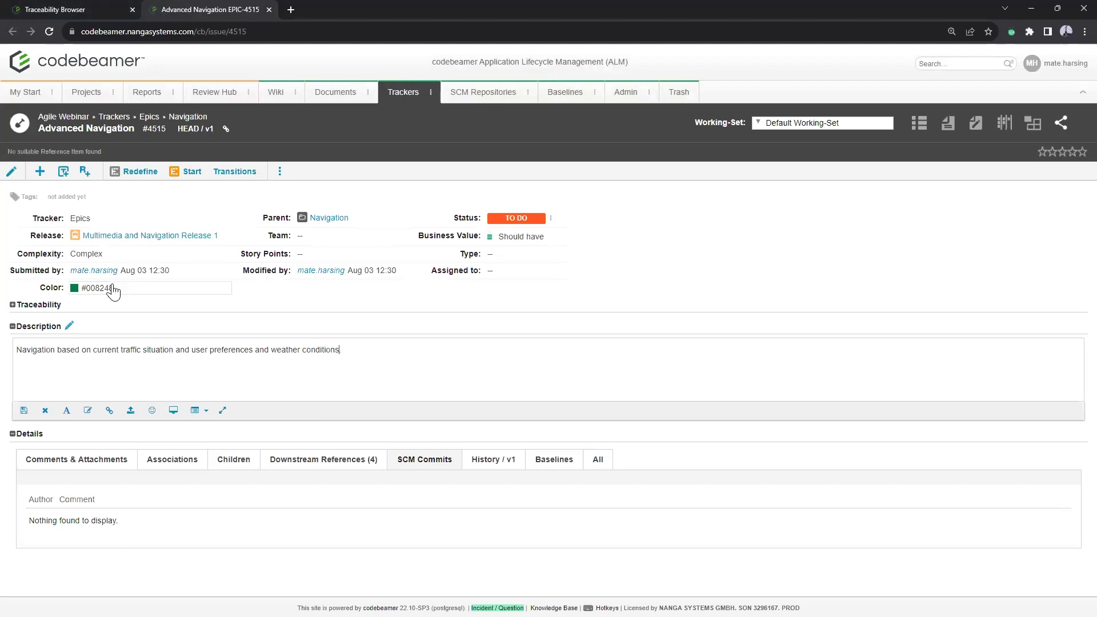
{"action": "type", "text": "."}
{"action": "left_click", "coordinate": [24, 411]}
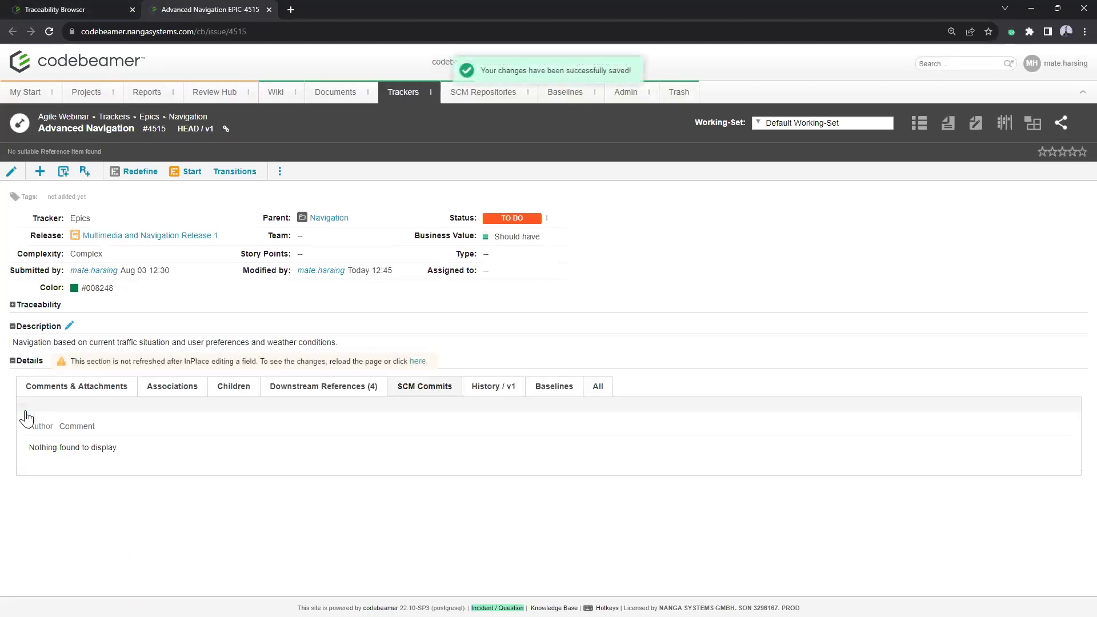
{"action": "left_click", "coordinate": [83, 9]}
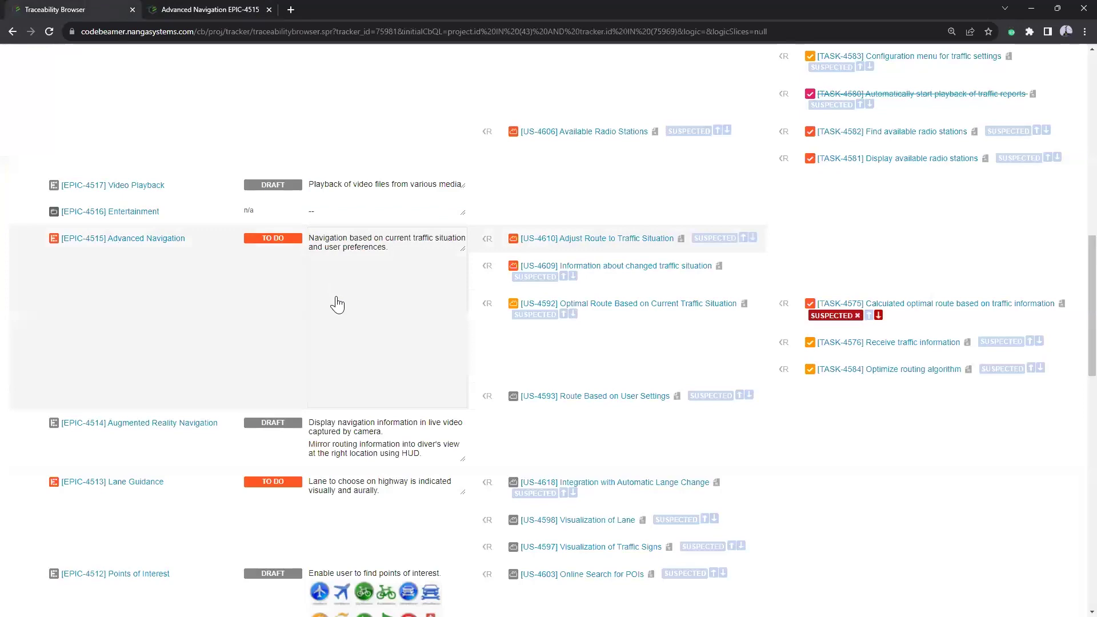
{"action": "scroll", "coordinate": [342, 320], "scroll_direction": "up", "scroll_amount": 10}
{"action": "left_click", "coordinate": [161, 476]}
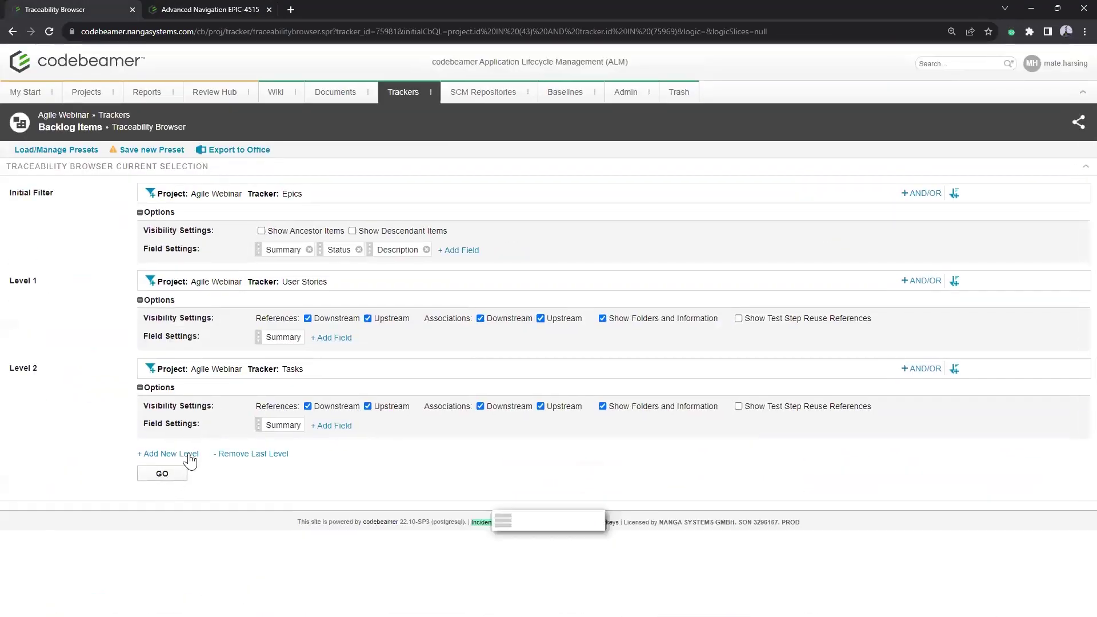
{"action": "scroll", "coordinate": [603, 305], "scroll_direction": "down", "scroll_amount": 9}
{"action": "scroll", "coordinate": [604, 313], "scroll_direction": "down", "scroll_amount": 15}
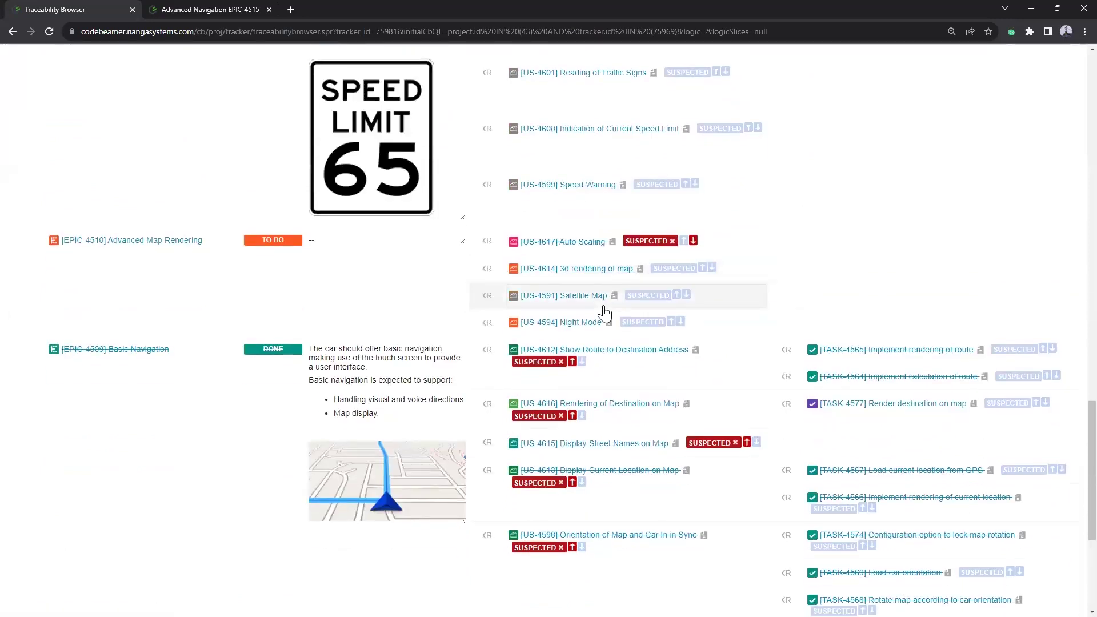
{"action": "scroll", "coordinate": [604, 313], "scroll_direction": "up", "scroll_amount": 5}
{"action": "scroll", "coordinate": [604, 313], "scroll_direction": "down", "scroll_amount": 2}
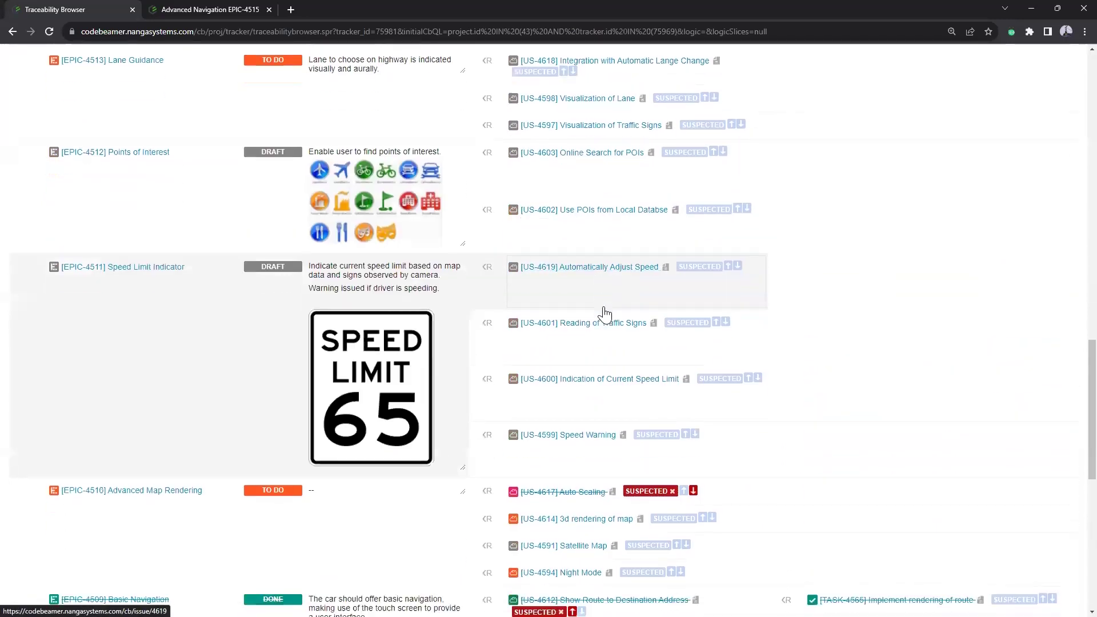
{"action": "scroll", "coordinate": [604, 313], "scroll_direction": "down", "scroll_amount": 2}
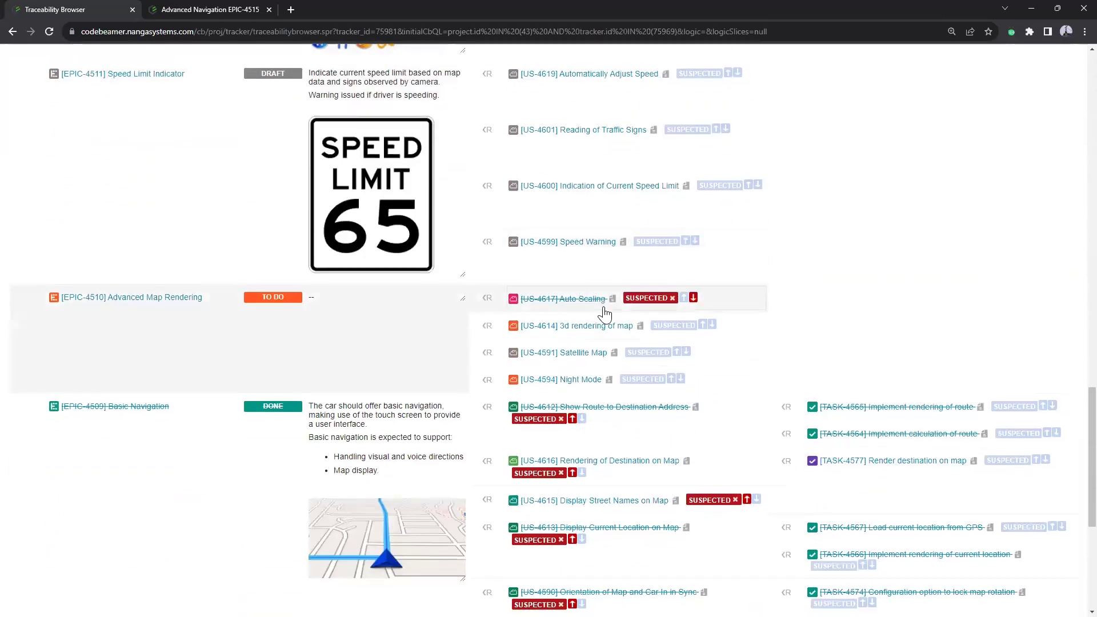
{"action": "scroll", "coordinate": [604, 312], "scroll_direction": "up", "scroll_amount": 5}
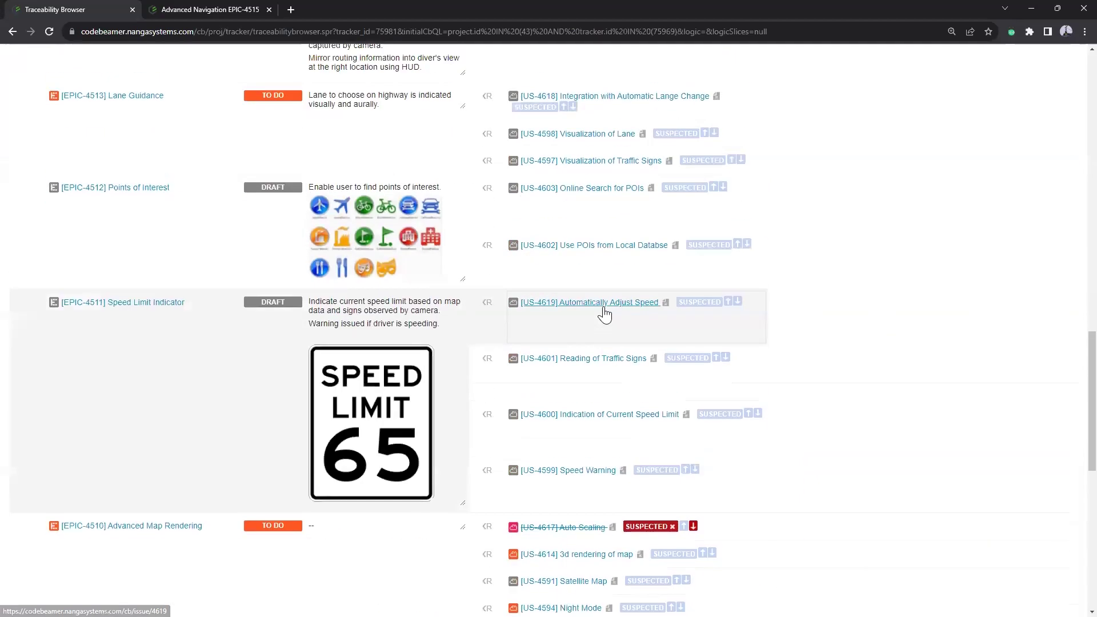
{"action": "scroll", "coordinate": [604, 313], "scroll_direction": "up", "scroll_amount": 7}
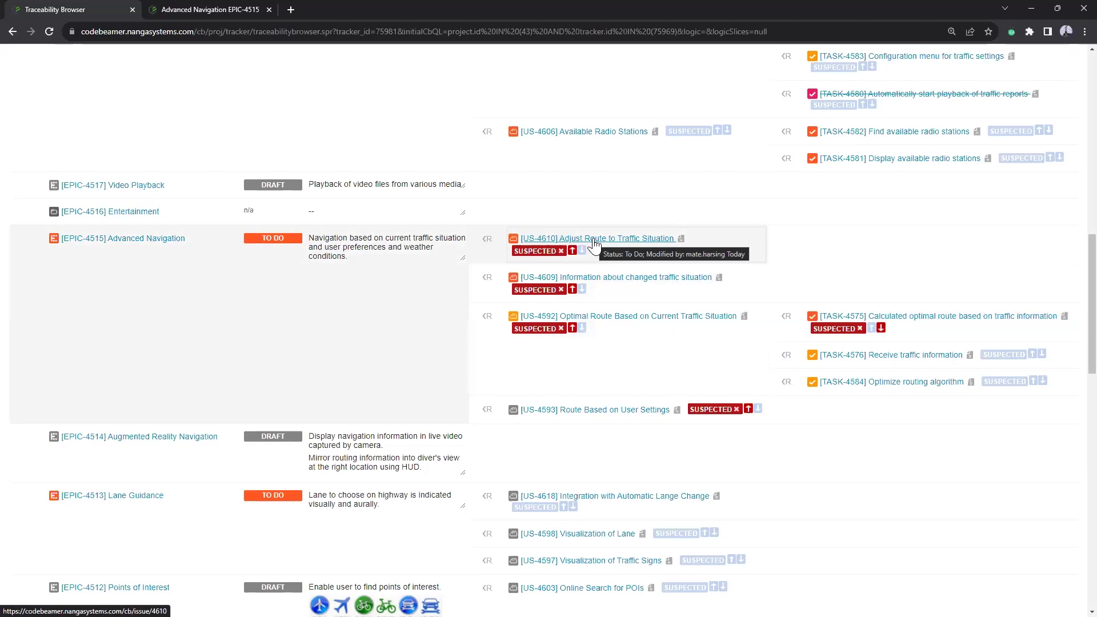
{"action": "left_click", "coordinate": [540, 252]}
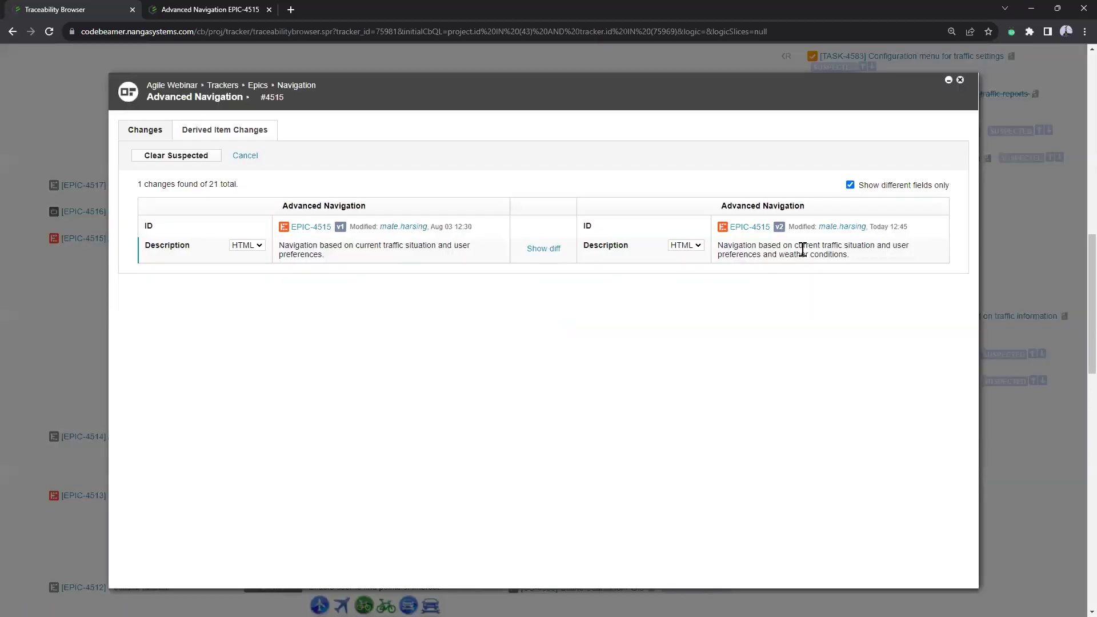
{"action": "triple_click", "coordinate": [828, 256]}
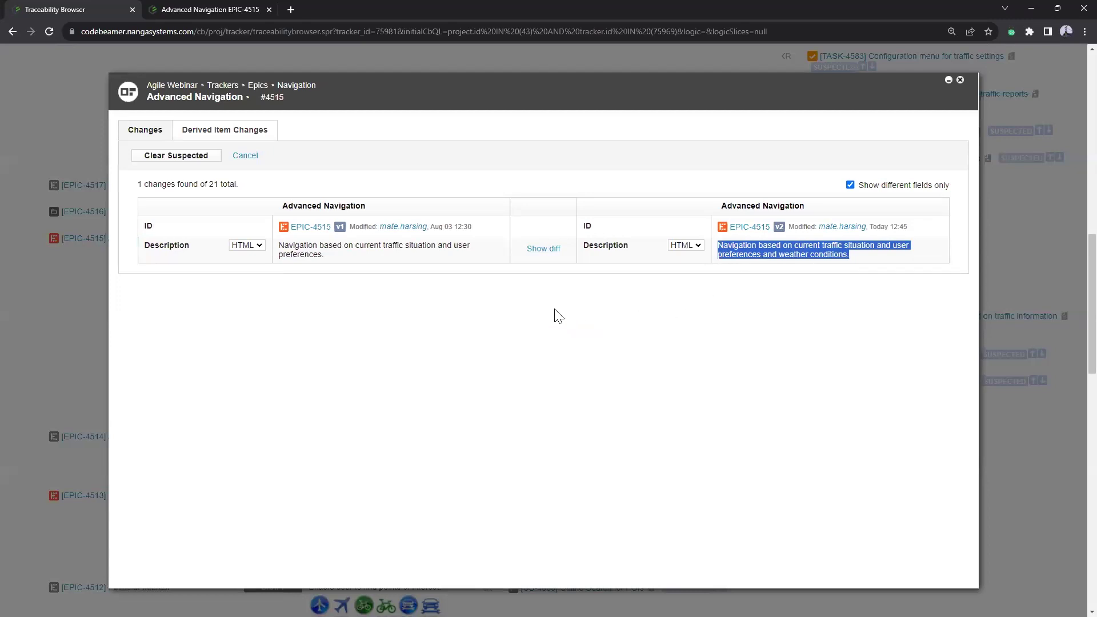
{"action": "left_click", "coordinate": [543, 249]}
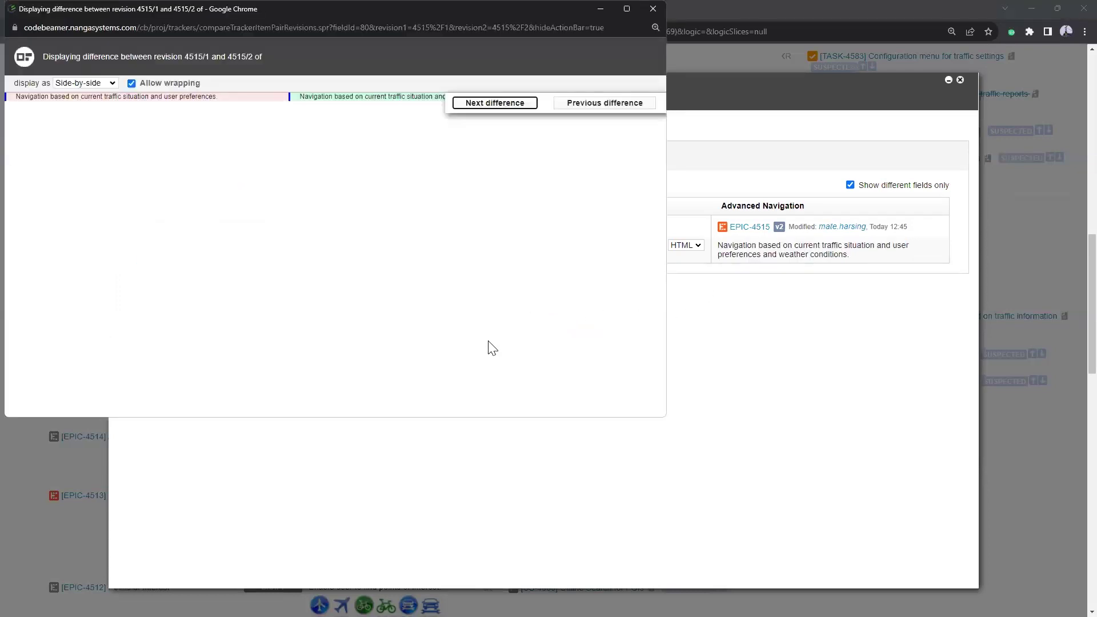
{"action": "left_click", "coordinate": [653, 9]}
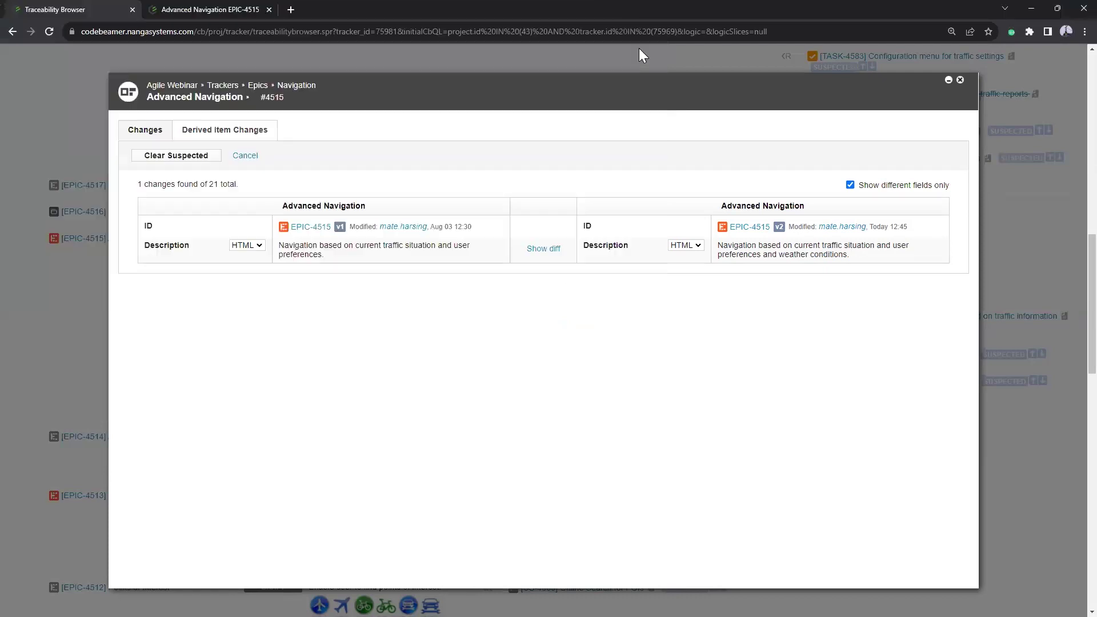
{"action": "left_click", "coordinate": [959, 79]}
{"action": "scroll", "coordinate": [402, 508], "scroll_direction": "up", "scroll_amount": 12}
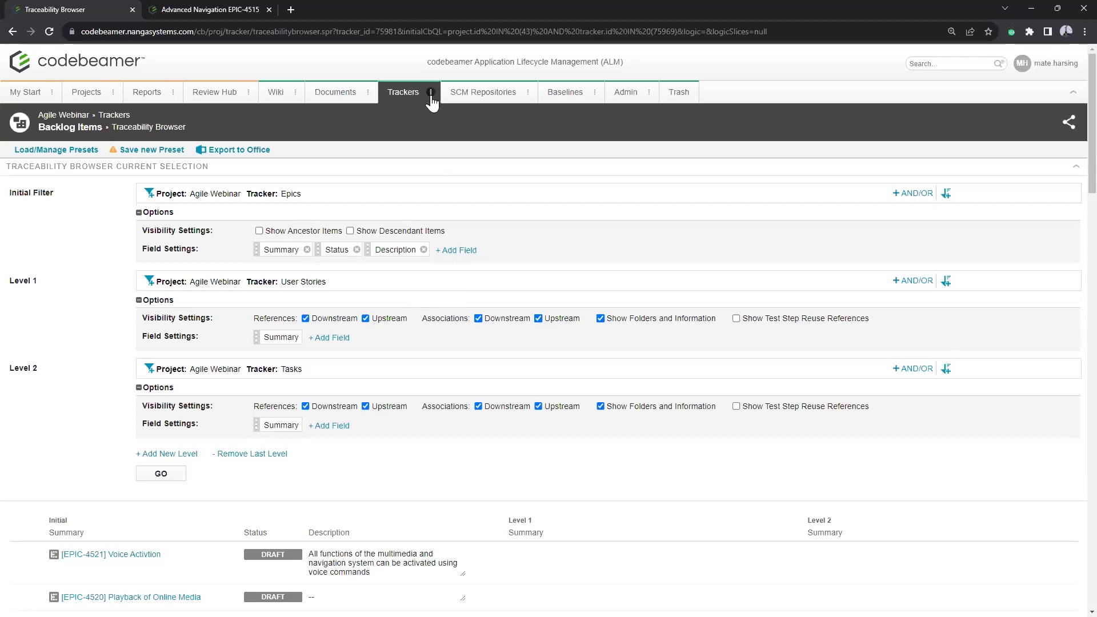
Step: Open the Radio epic and save a comment @-mentioning a user: 'pls take a look at this item'
{"action": "scroll", "coordinate": [420, 179], "scroll_direction": "down", "scroll_amount": 4}
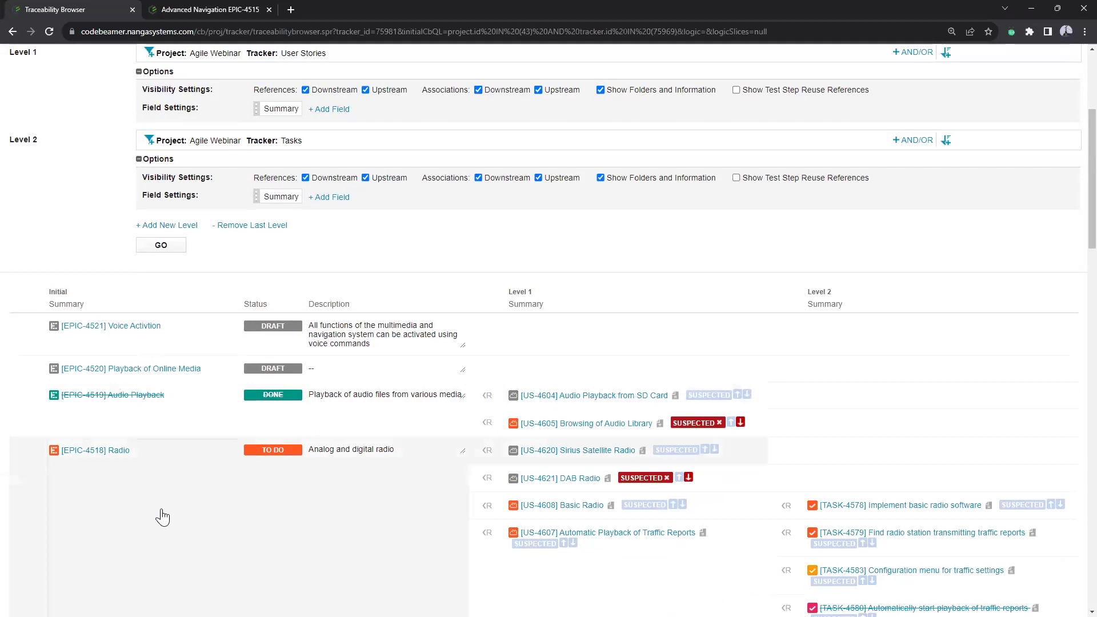
{"action": "left_click", "coordinate": [104, 451]}
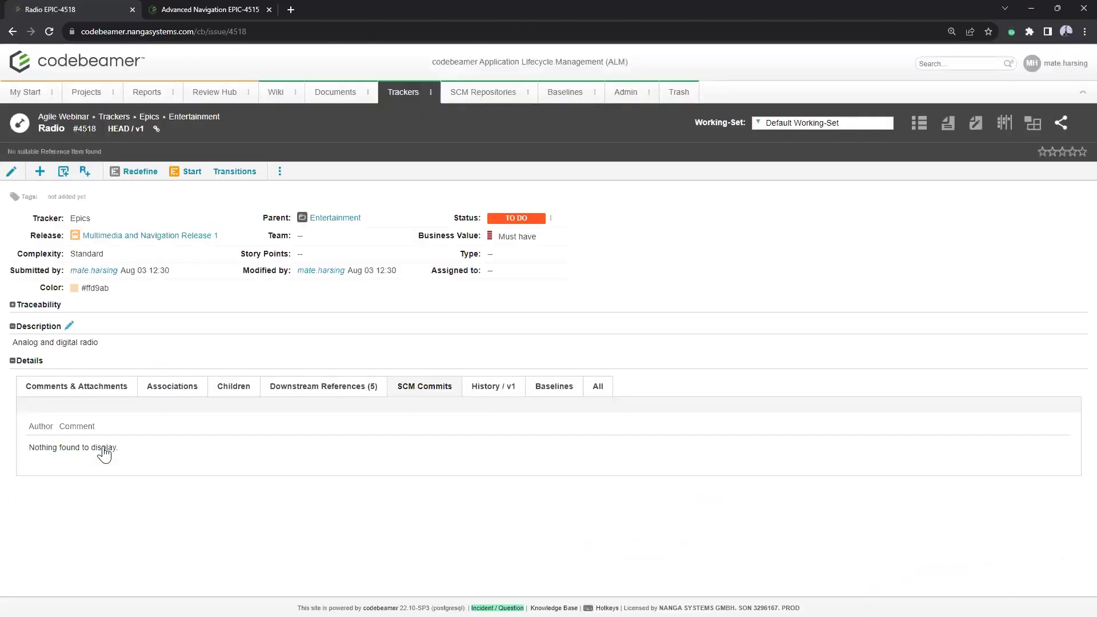
{"action": "left_click", "coordinate": [87, 390]}
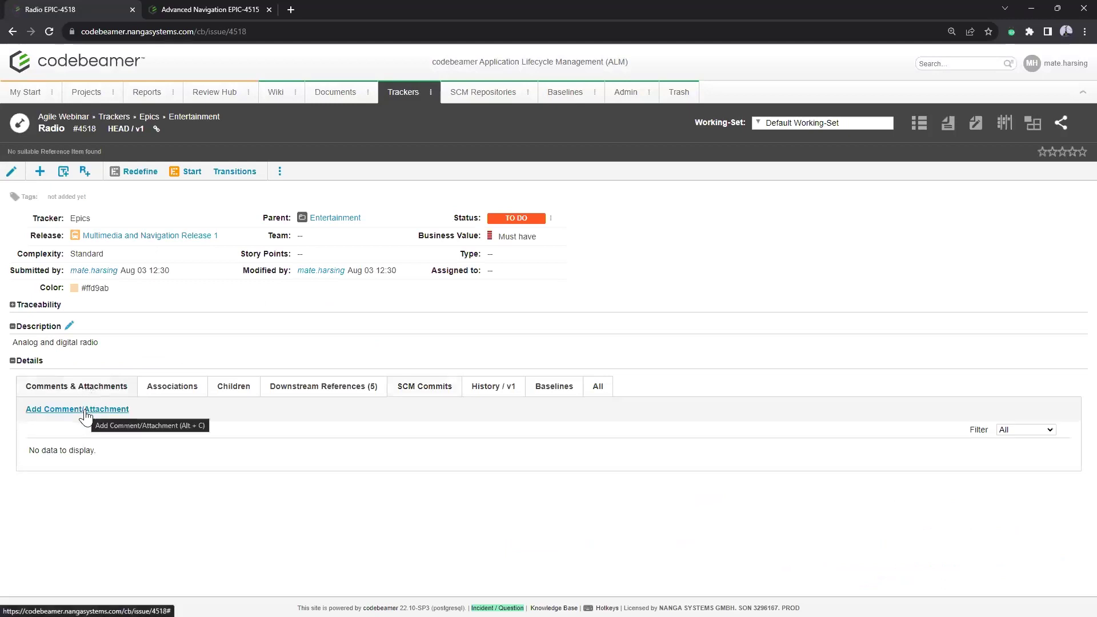
{"action": "left_click", "coordinate": [86, 414]}
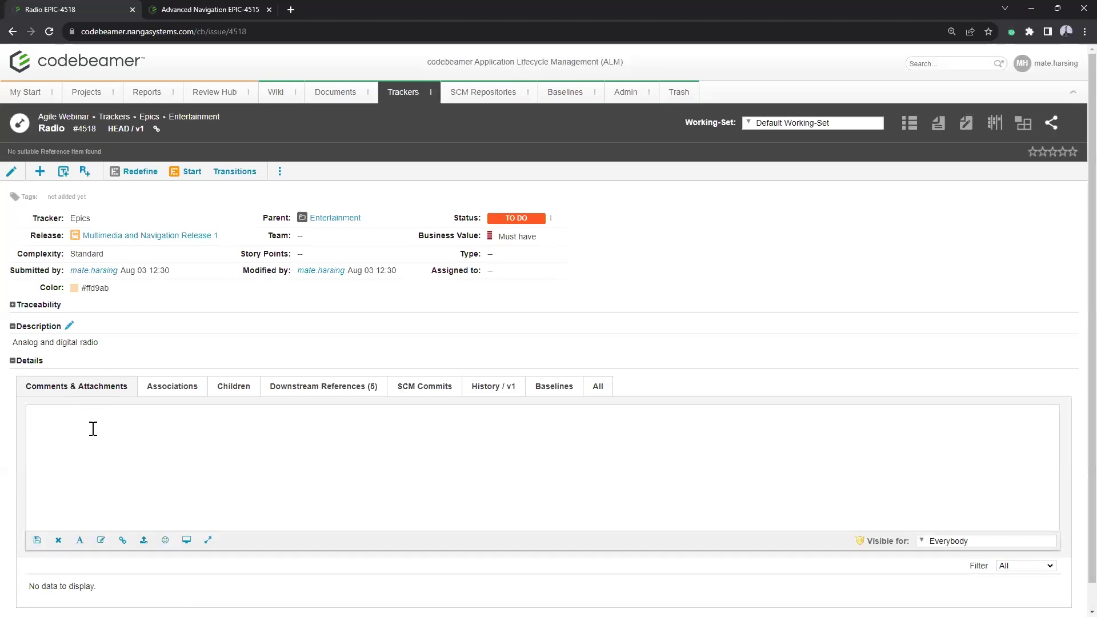
{"action": "type", "text": "@mate."}
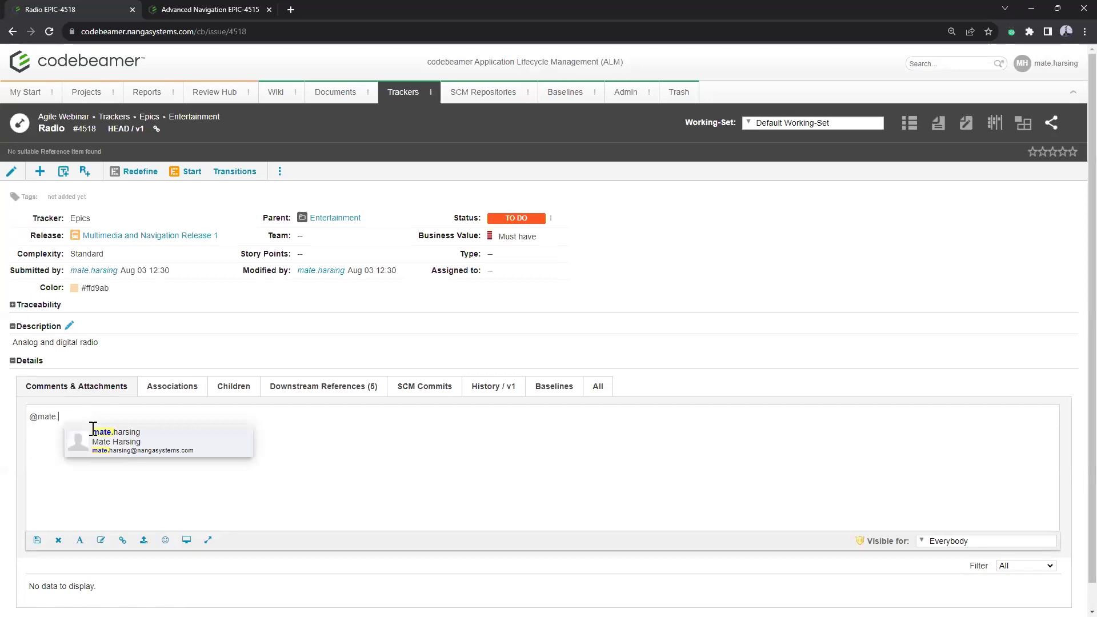
{"action": "left_click", "coordinate": [114, 437]}
{"action": "type", "text": "pls take"}
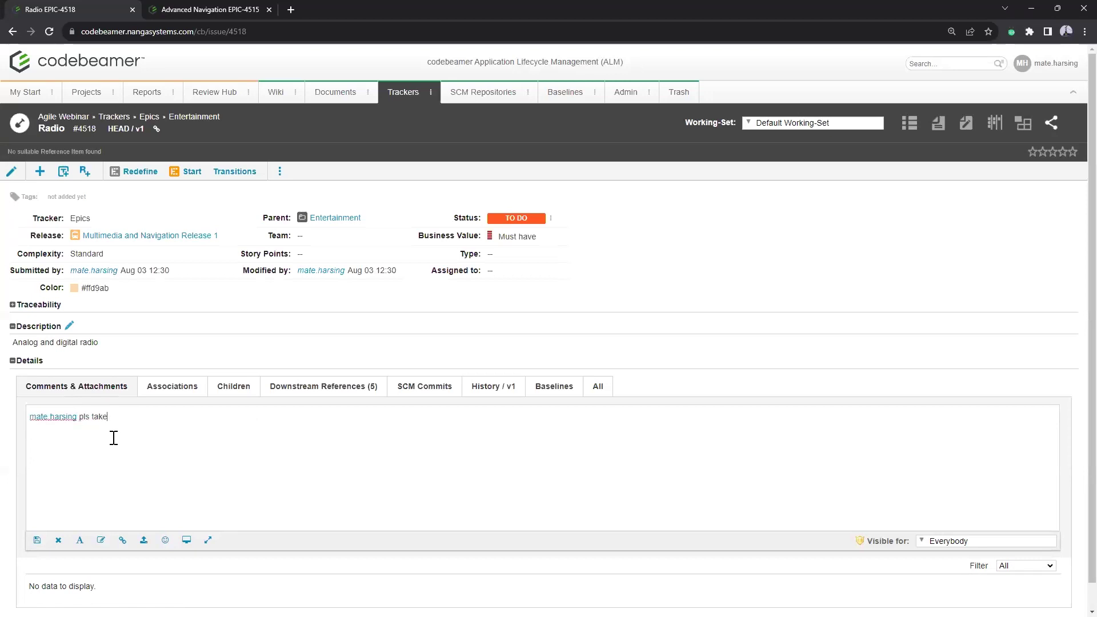
{"action": "type", "text": " a look at this item"}
{"action": "left_click", "coordinate": [36, 546]}
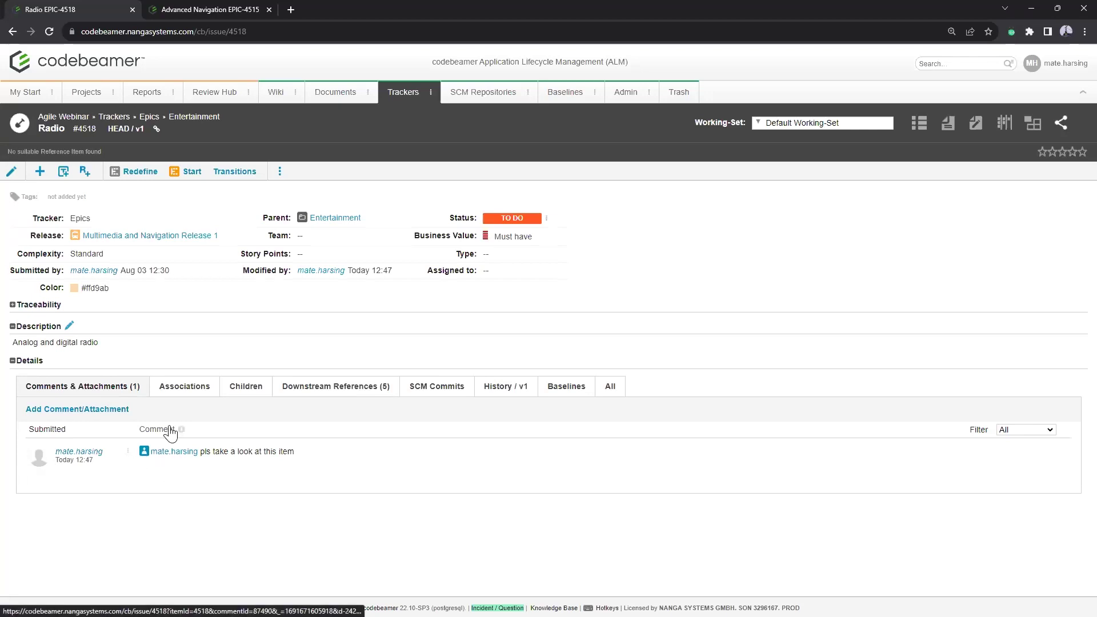
Step: Set the Radio epic's Assigned to field to the mentioned user and confirm the change
{"action": "left_click", "coordinate": [488, 273]}
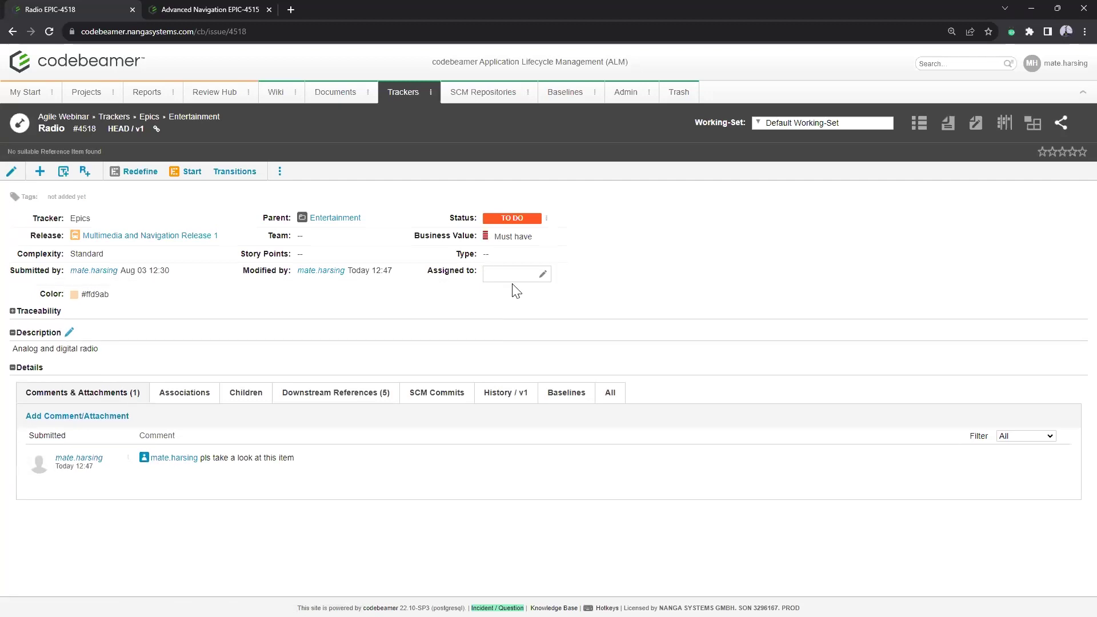
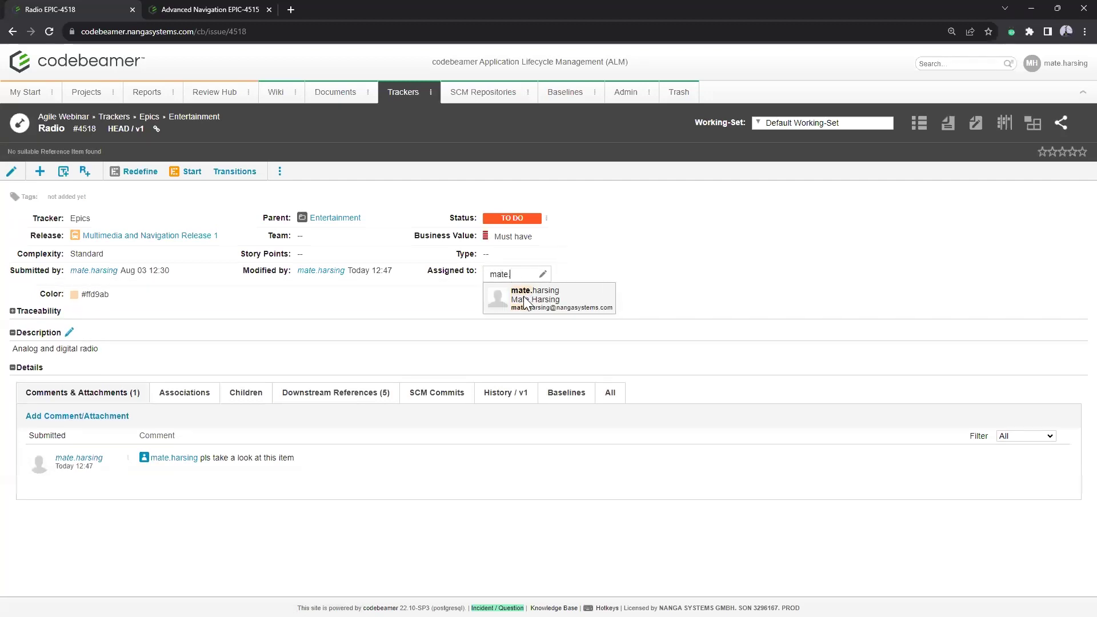
{"action": "left_click", "coordinate": [523, 296]}
{"action": "left_click", "coordinate": [627, 287]}
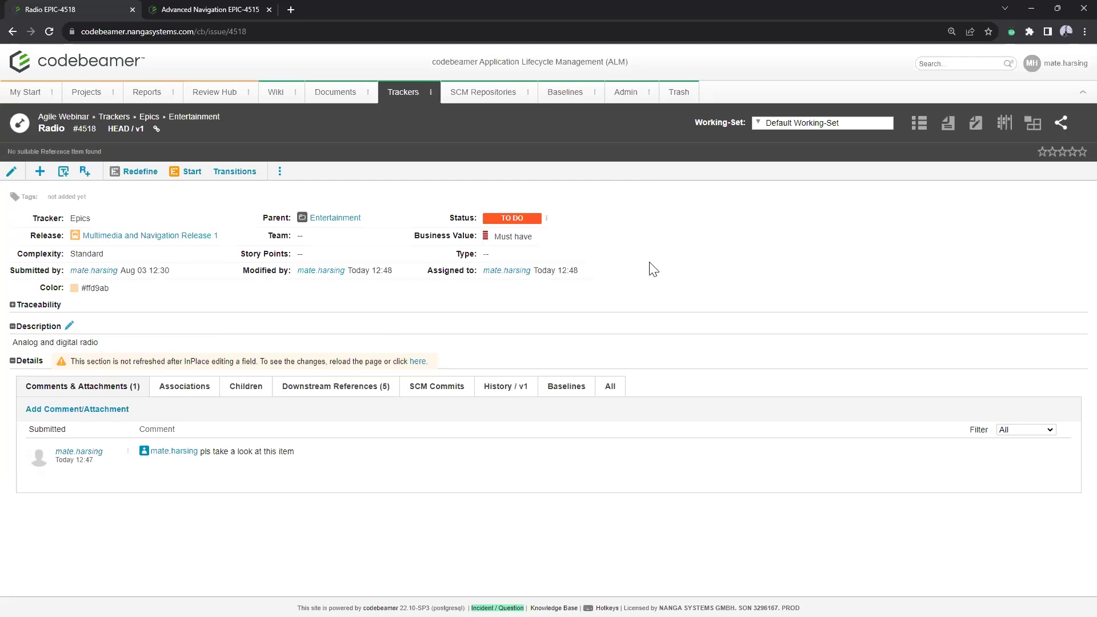
Step: Open the Agile Webinar Members page from the Admin menu, then drag the listed member onto the Stakeholder role
{"action": "left_click", "coordinate": [650, 91]}
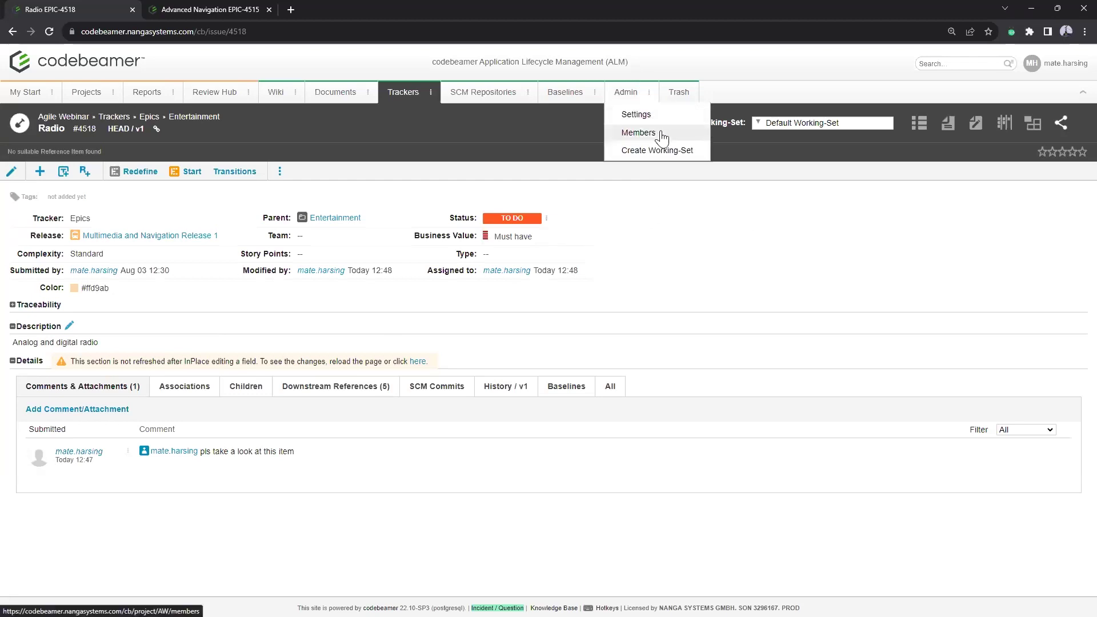
{"action": "left_click", "coordinate": [661, 137]}
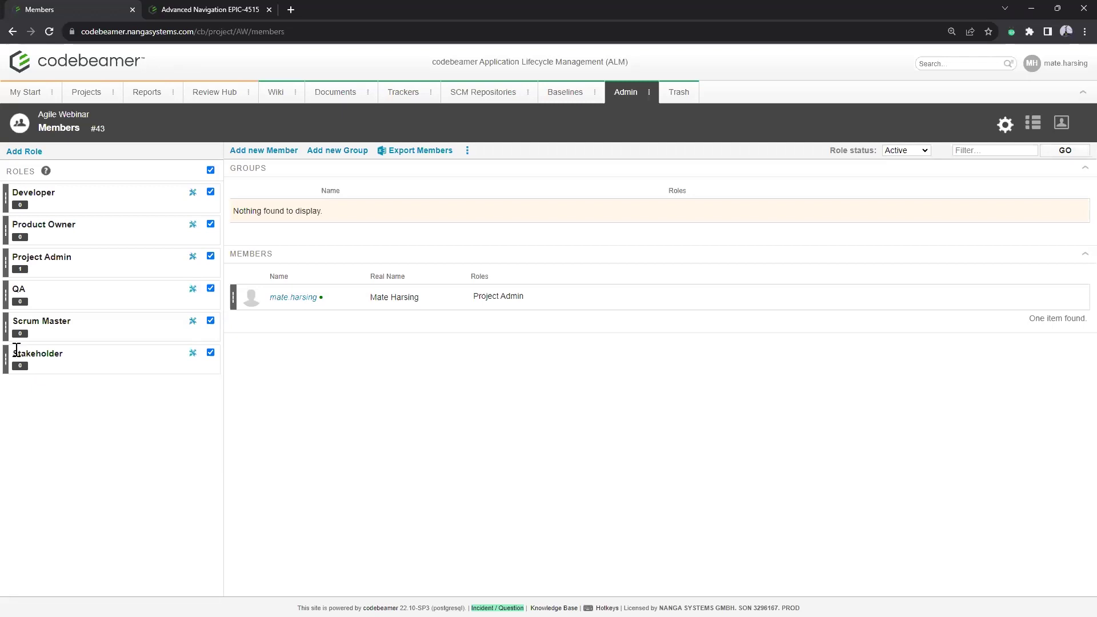
{"action": "left_click_drag", "start_coordinate": [7, 358], "coordinate": [20, 368]}
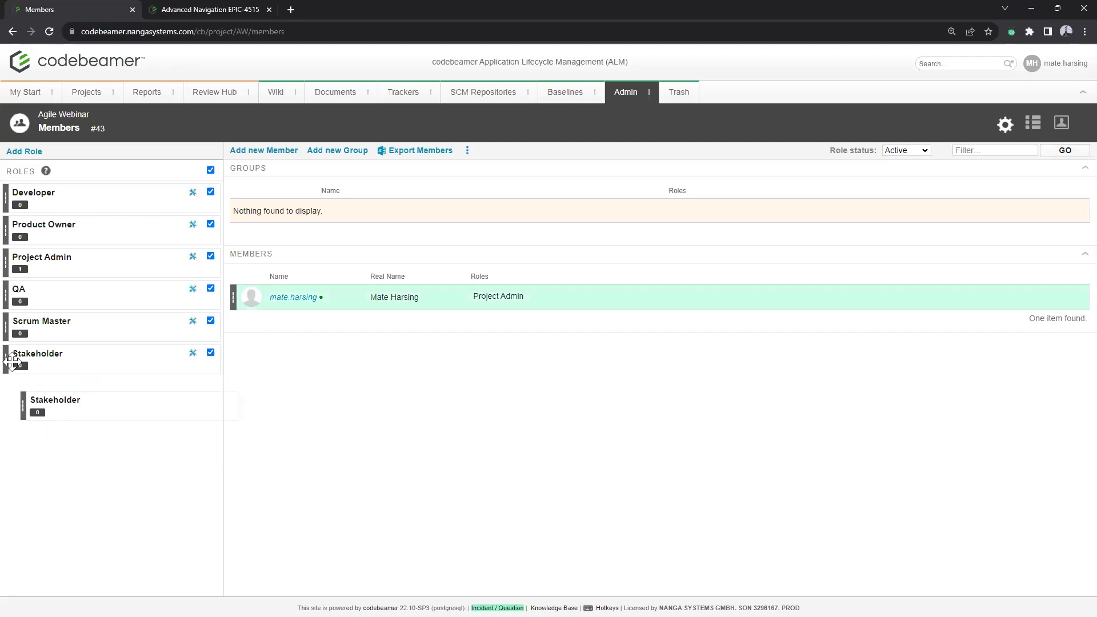
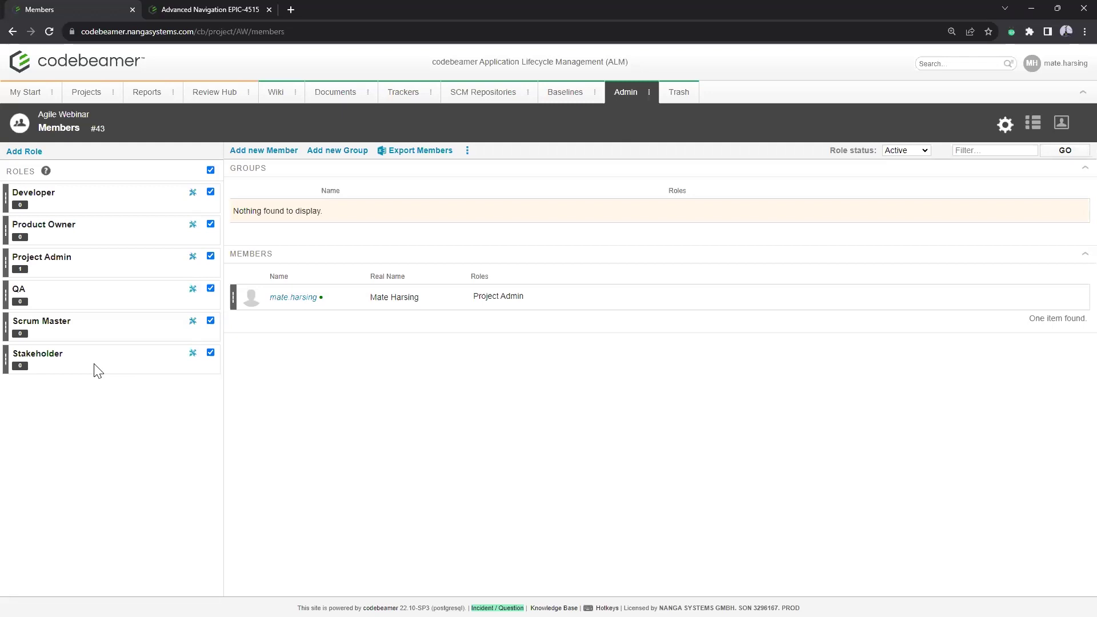
Step: Open the Agile Webinar trackers dashboard and launch Add Widget from its bottom
{"action": "left_click", "coordinate": [411, 96]}
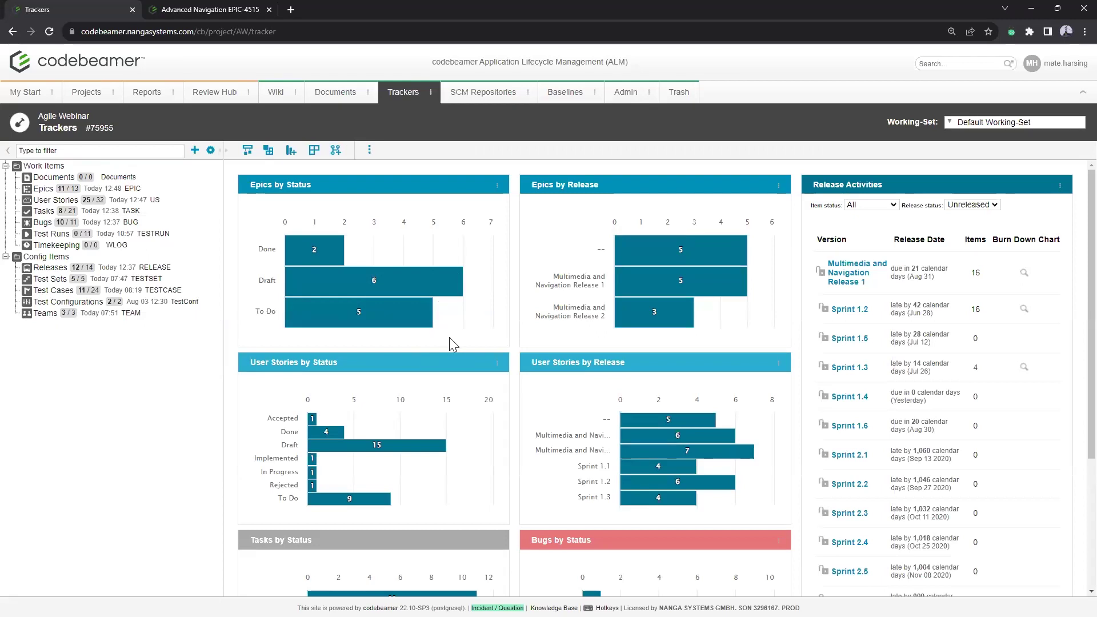
{"action": "scroll", "coordinate": [489, 316], "scroll_direction": "down", "scroll_amount": 3}
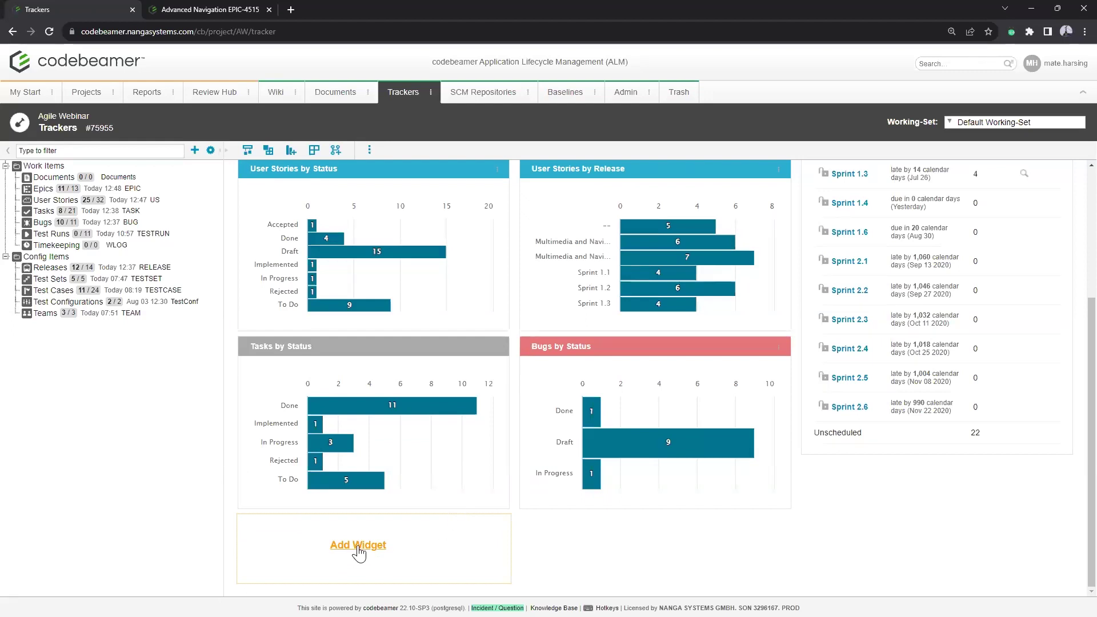
{"action": "left_click", "coordinate": [358, 546]}
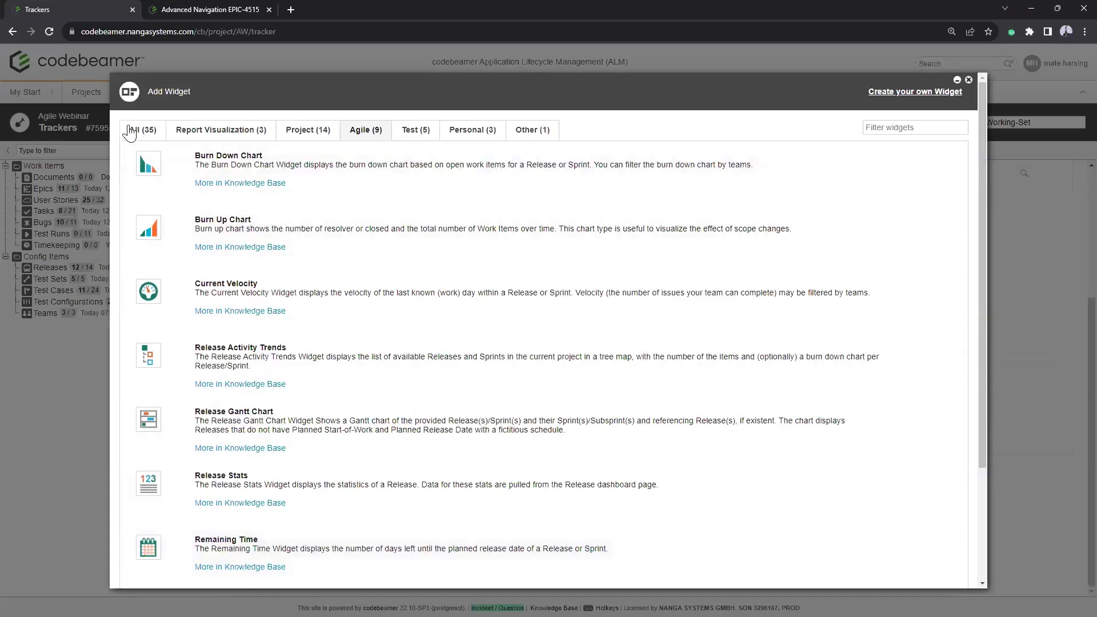
Step: Filter widgets to the Agile (9) category and add the Release Gantt Chart
{"action": "left_click", "coordinate": [134, 131]}
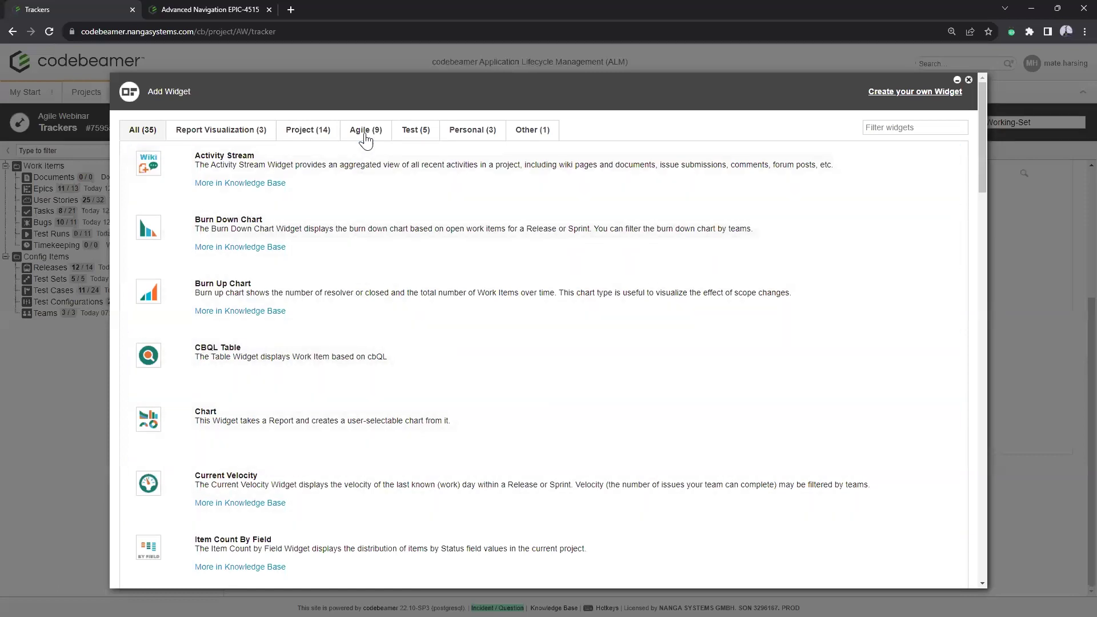
{"action": "left_click", "coordinate": [365, 131]}
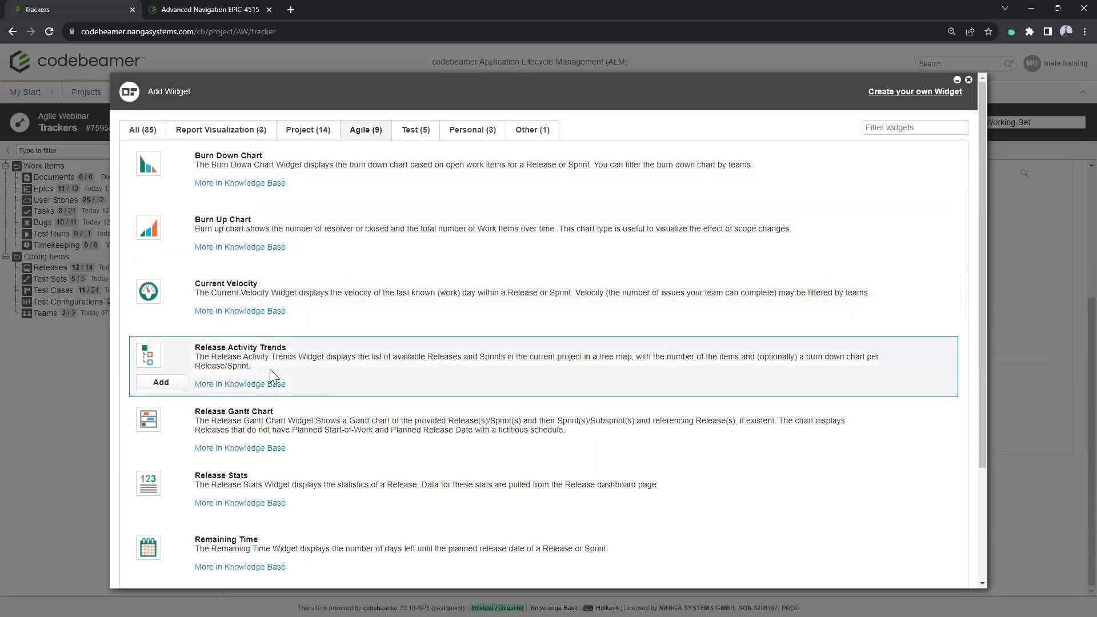
{"action": "scroll", "coordinate": [253, 508], "scroll_direction": "down", "scroll_amount": 3}
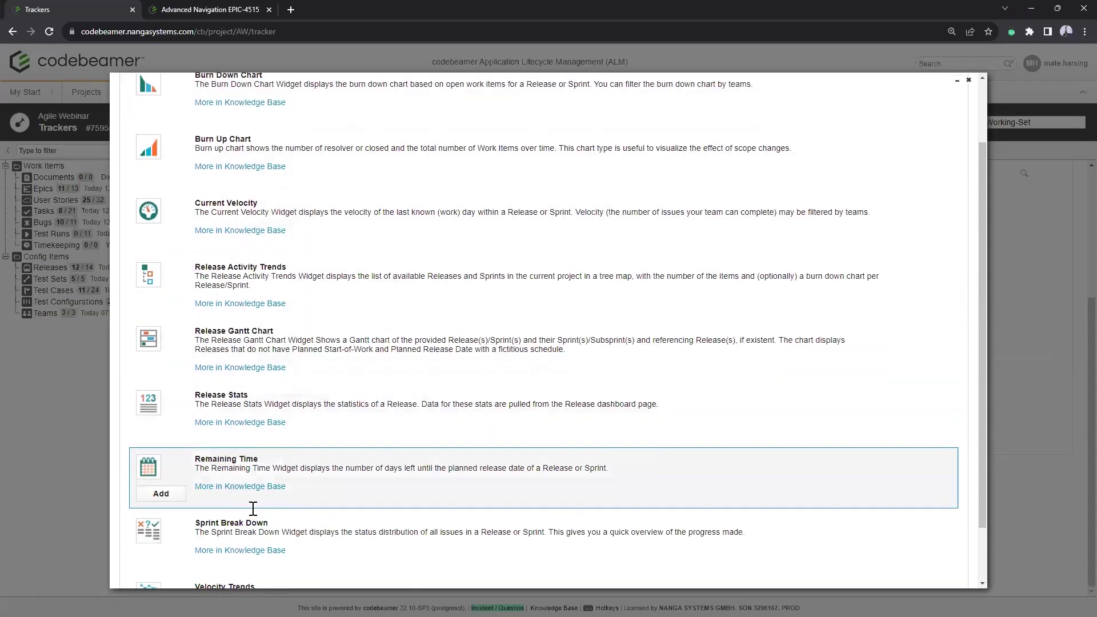
{"action": "scroll", "coordinate": [252, 511], "scroll_direction": "up", "scroll_amount": 3}
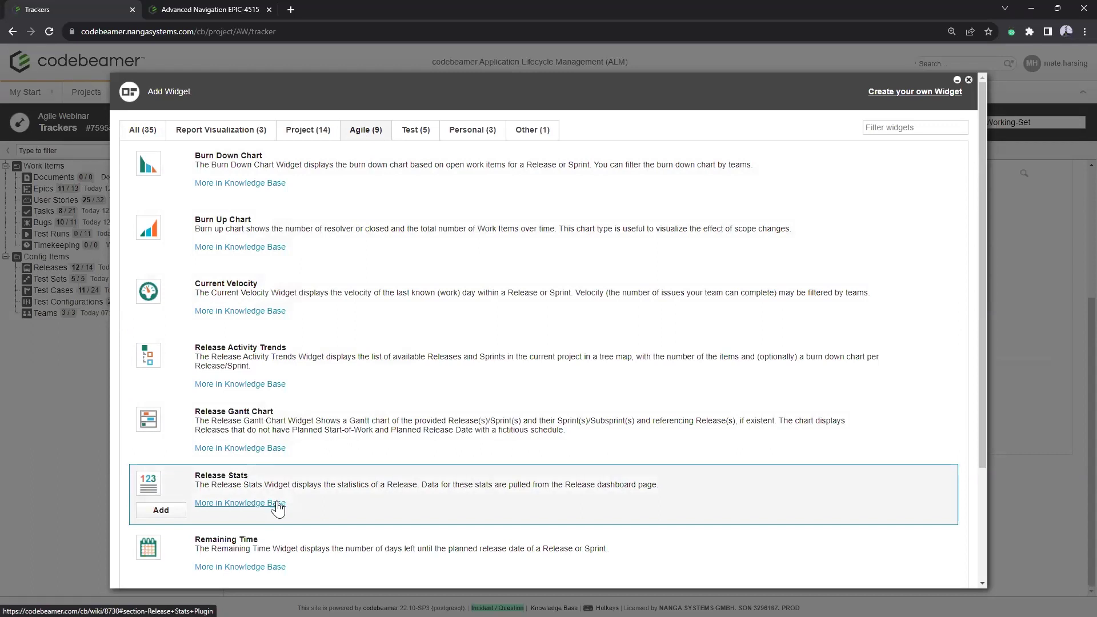
{"action": "left_click", "coordinate": [161, 446]}
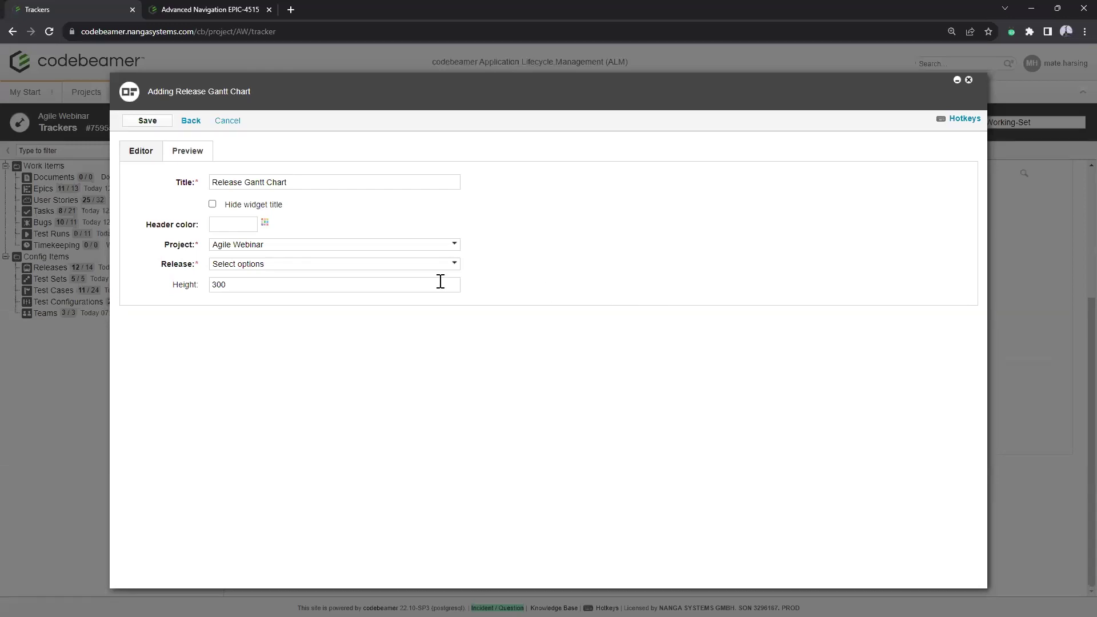
Step: Choose Multimedia and Navigation Release 1 for the Gantt chart and preview it
{"action": "left_click", "coordinate": [285, 266]}
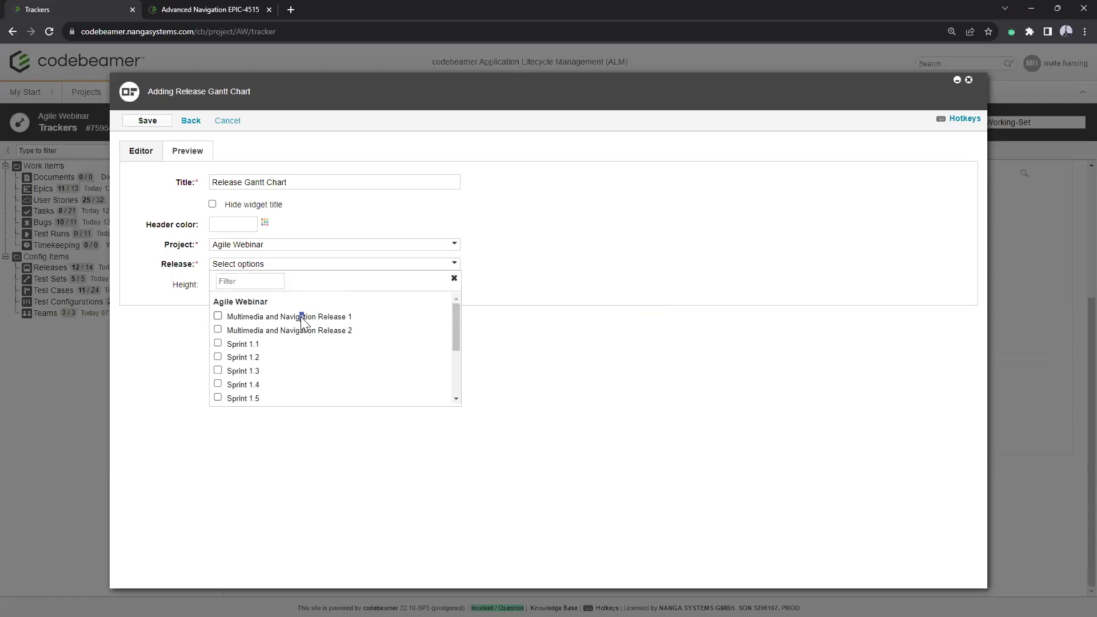
{"action": "left_click", "coordinate": [218, 316]}
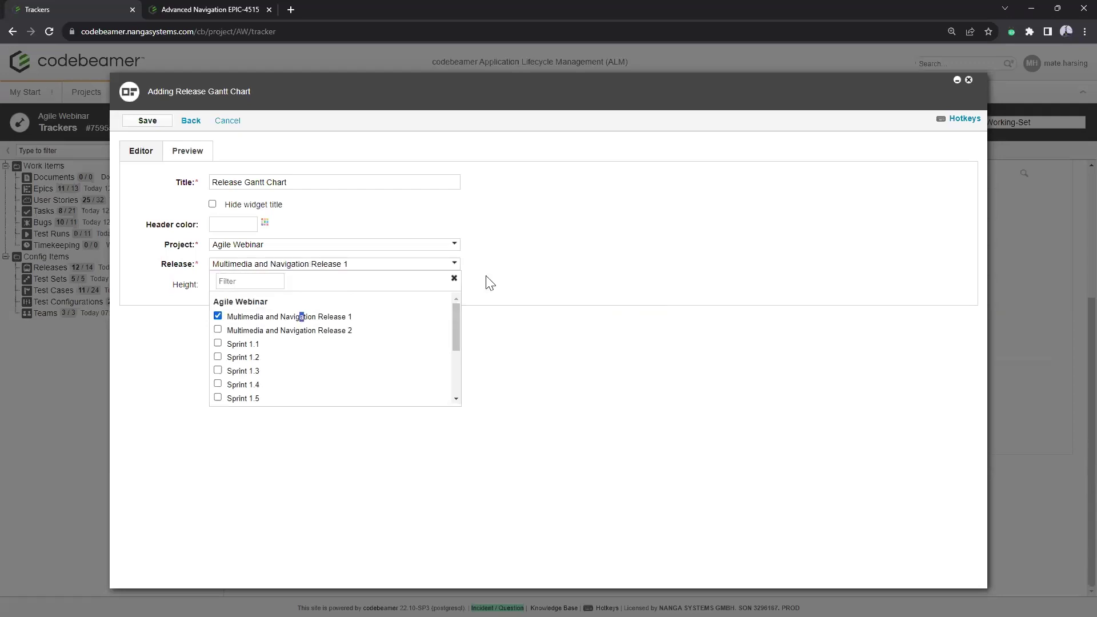
{"action": "left_click", "coordinate": [545, 263]}
{"action": "left_click", "coordinate": [195, 151]}
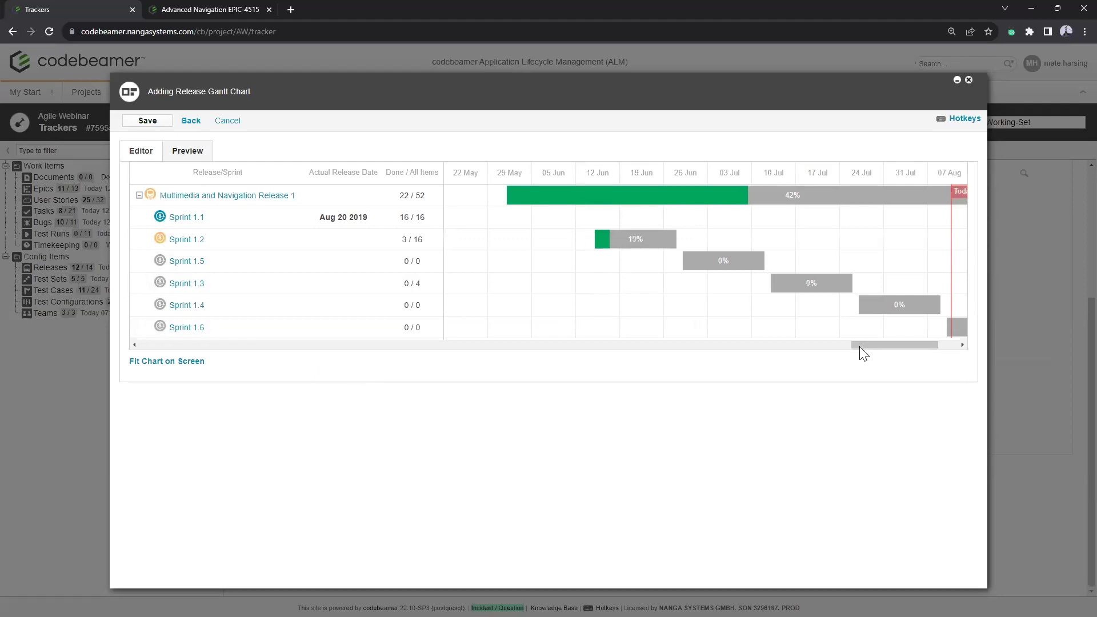
Step: Scroll the Gantt preview timeline to bring the Today line into view
{"action": "left_click_drag", "start_coordinate": [860, 344], "coordinate": [869, 345]}
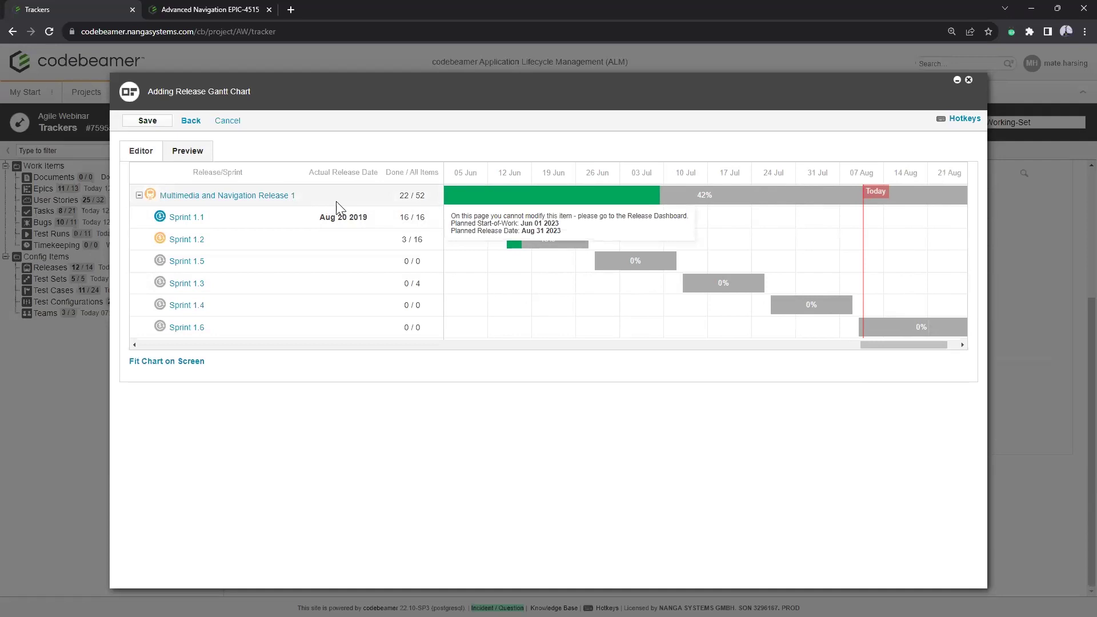
{"action": "left_click_drag", "start_coordinate": [881, 345], "coordinate": [870, 345]}
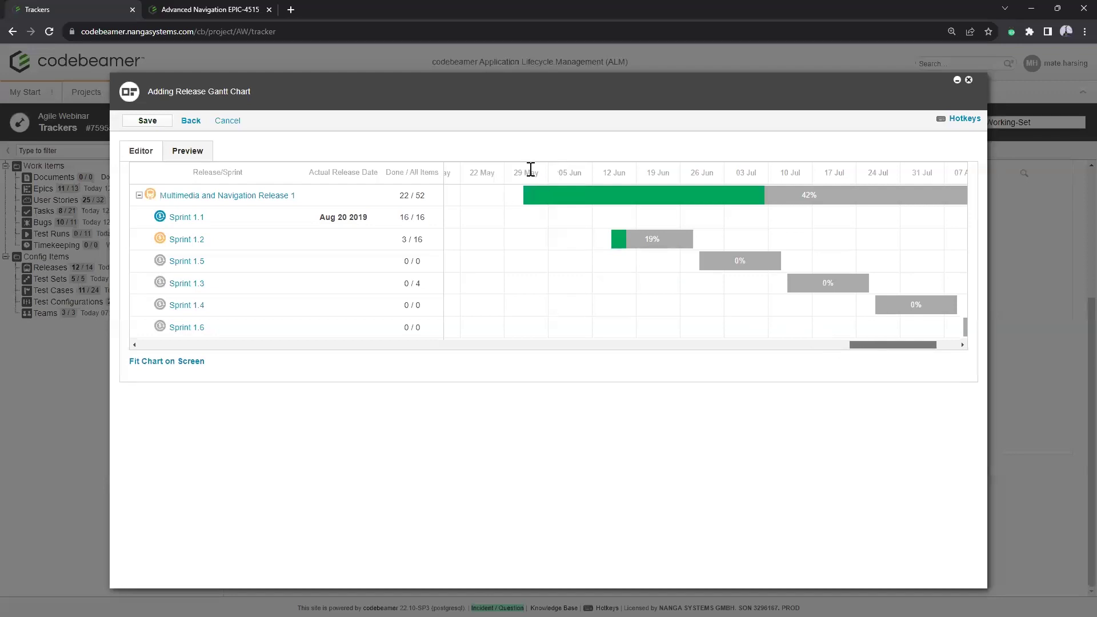
{"action": "left_click_drag", "start_coordinate": [865, 345], "coordinate": [886, 344]}
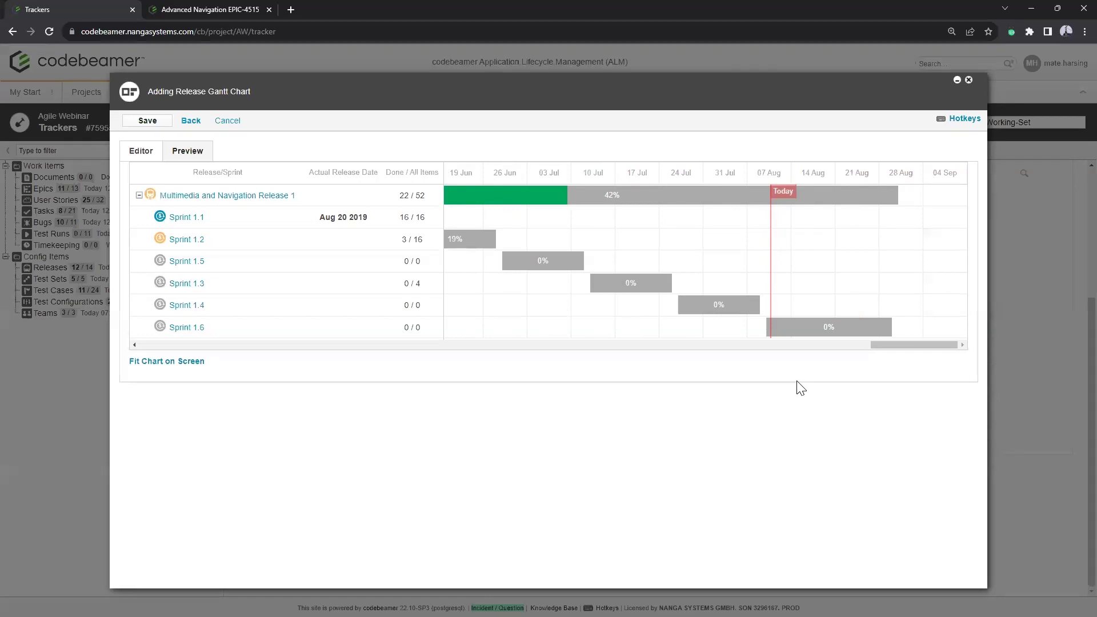
Step: Add and save a Remaining Time widget for Multimedia and Navigation Release 1, showing 21 days left
{"action": "left_click", "coordinate": [193, 122]}
{"action": "mouse_move", "coordinate": [398, 409]}
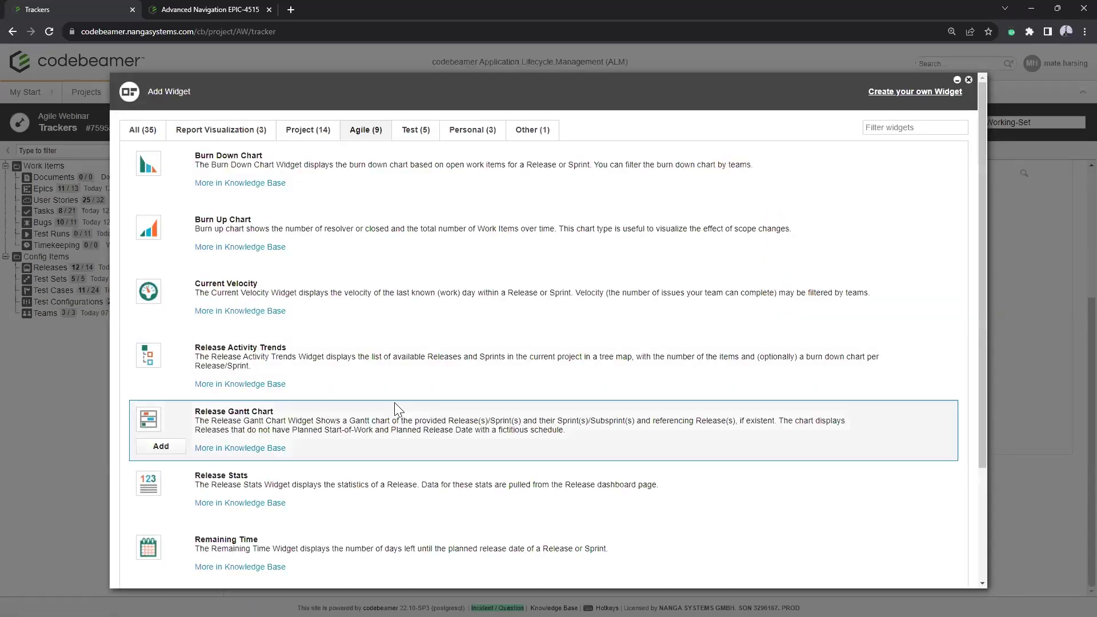
{"action": "scroll", "coordinate": [414, 373], "scroll_direction": "down", "scroll_amount": 2}
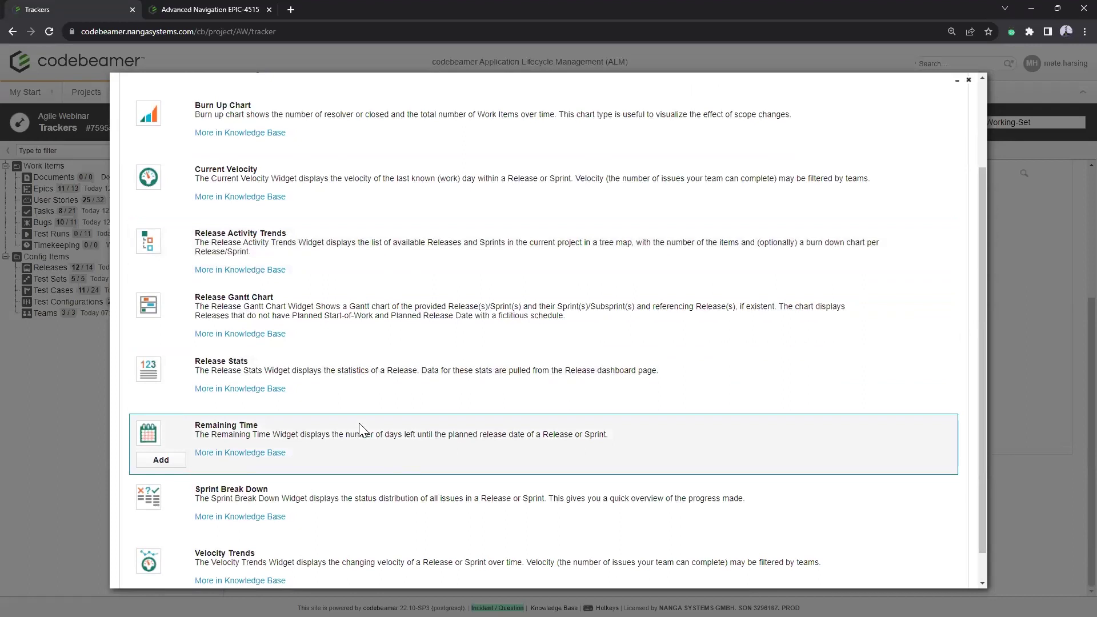
{"action": "left_click", "coordinate": [161, 460]}
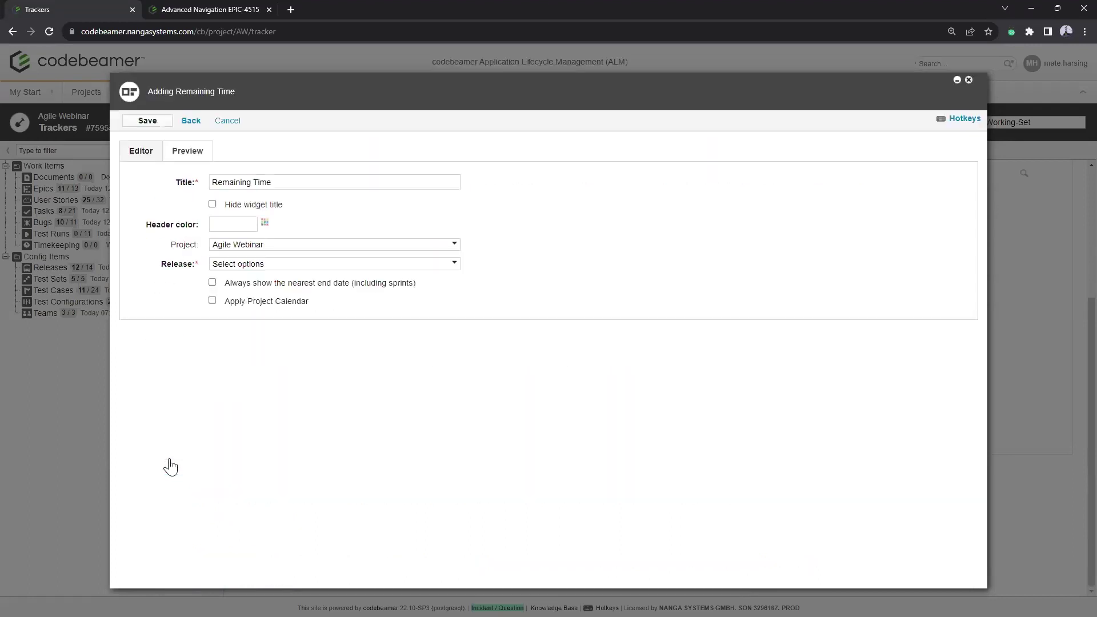
{"action": "left_click", "coordinate": [277, 268]}
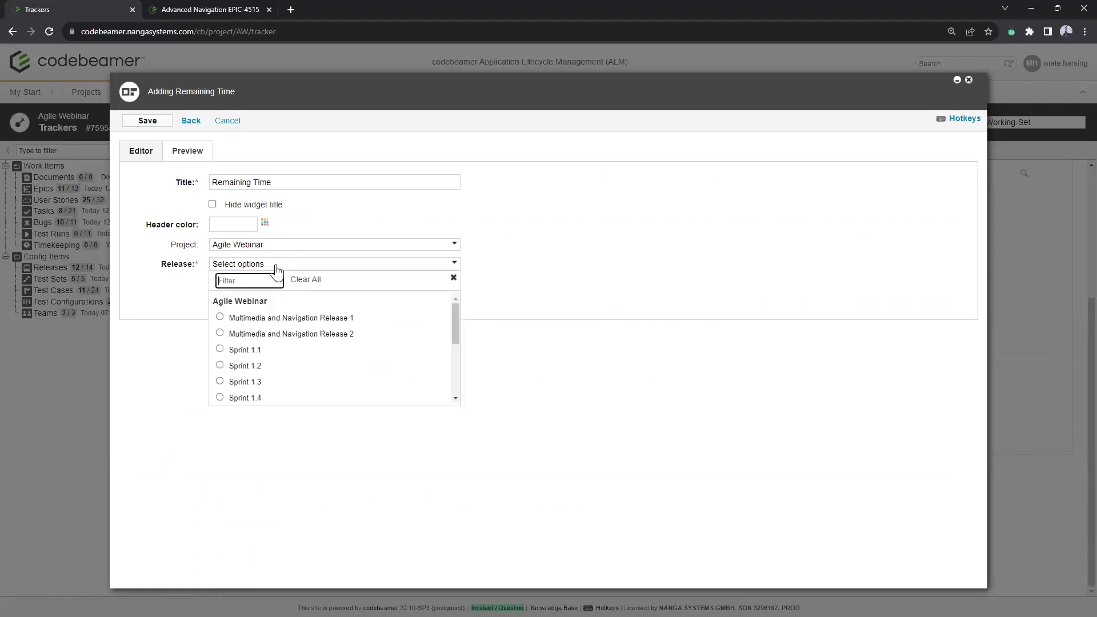
{"action": "left_click", "coordinate": [278, 318]}
{"action": "left_click", "coordinate": [179, 159]}
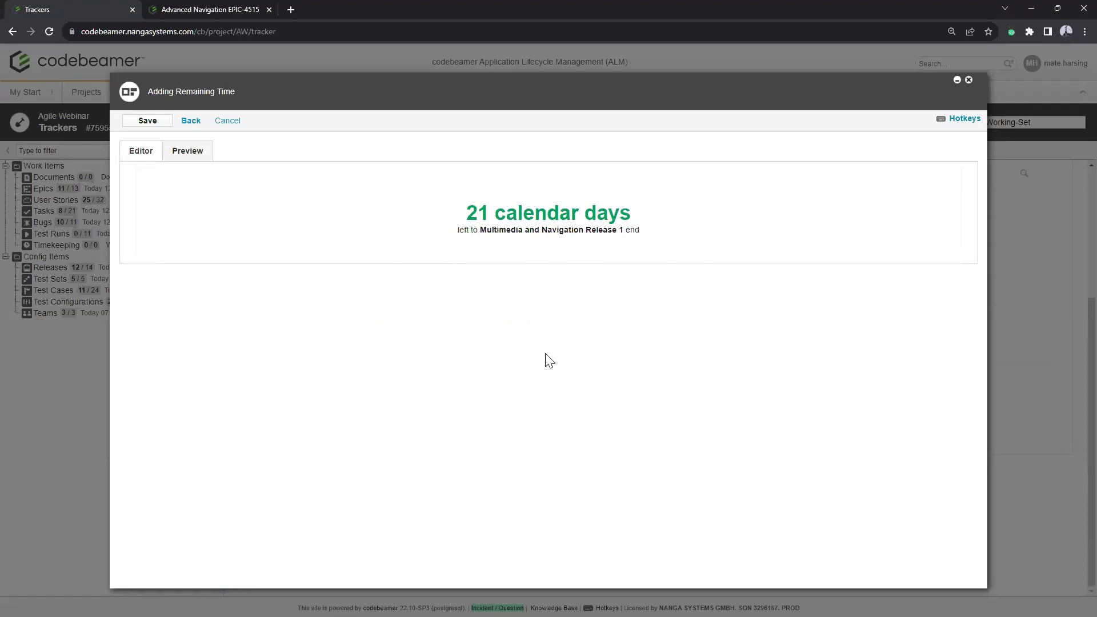
{"action": "left_click", "coordinate": [154, 121]}
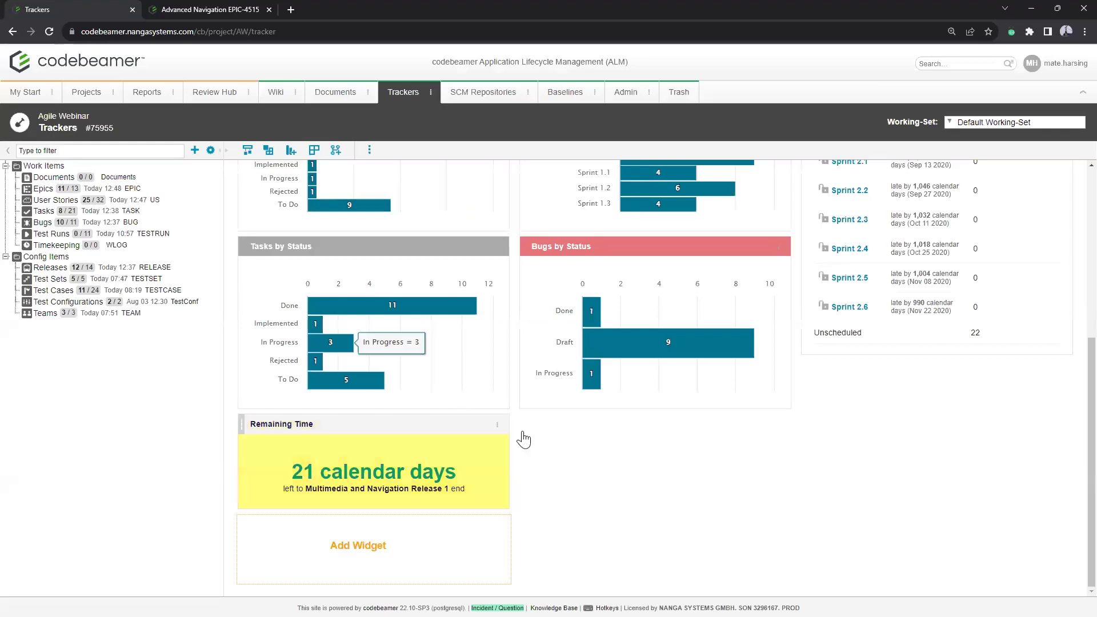
Step: Pin the Remaining Time widget atop the dashboard, replacing the old pin, then edit it
{"action": "left_click", "coordinate": [497, 424]}
{"action": "left_click", "coordinate": [527, 521]}
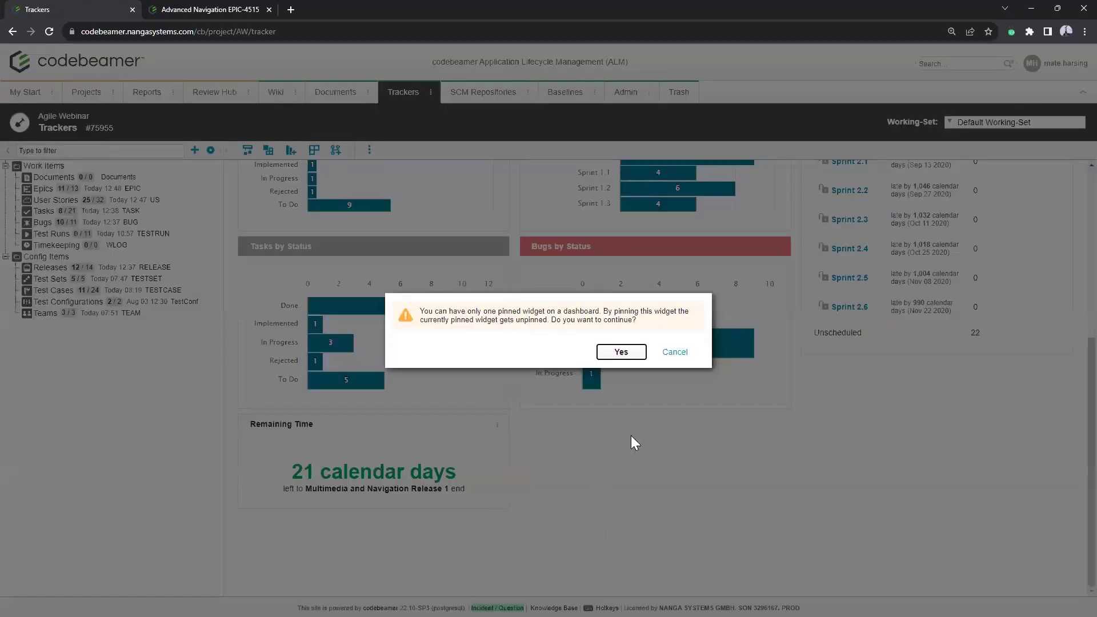
{"action": "left_click", "coordinate": [621, 351]}
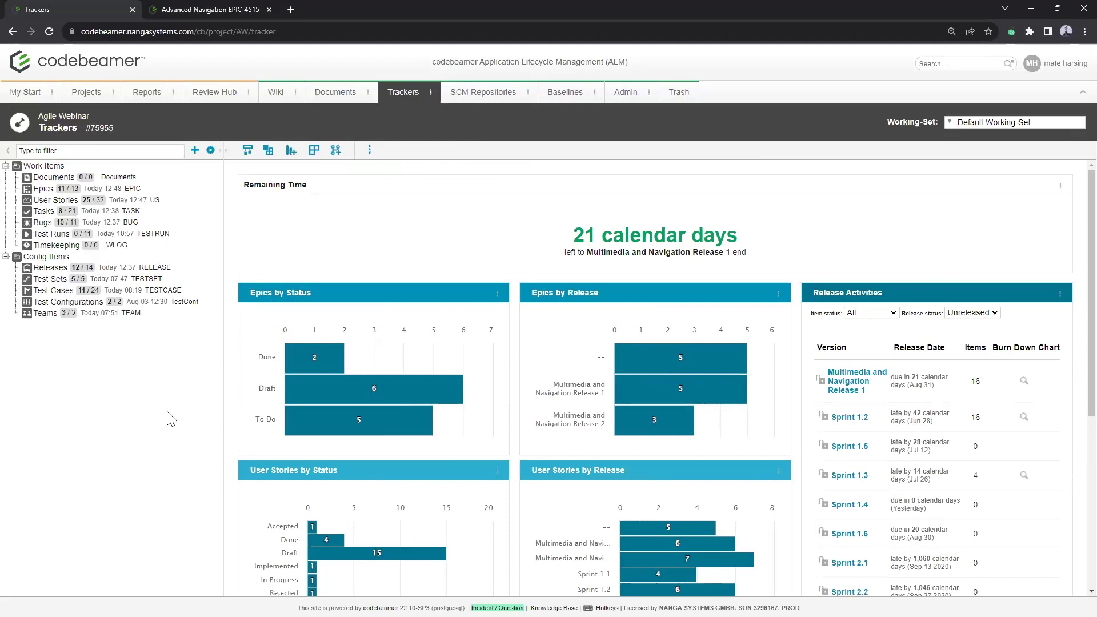
{"action": "left_click", "coordinate": [1060, 186]}
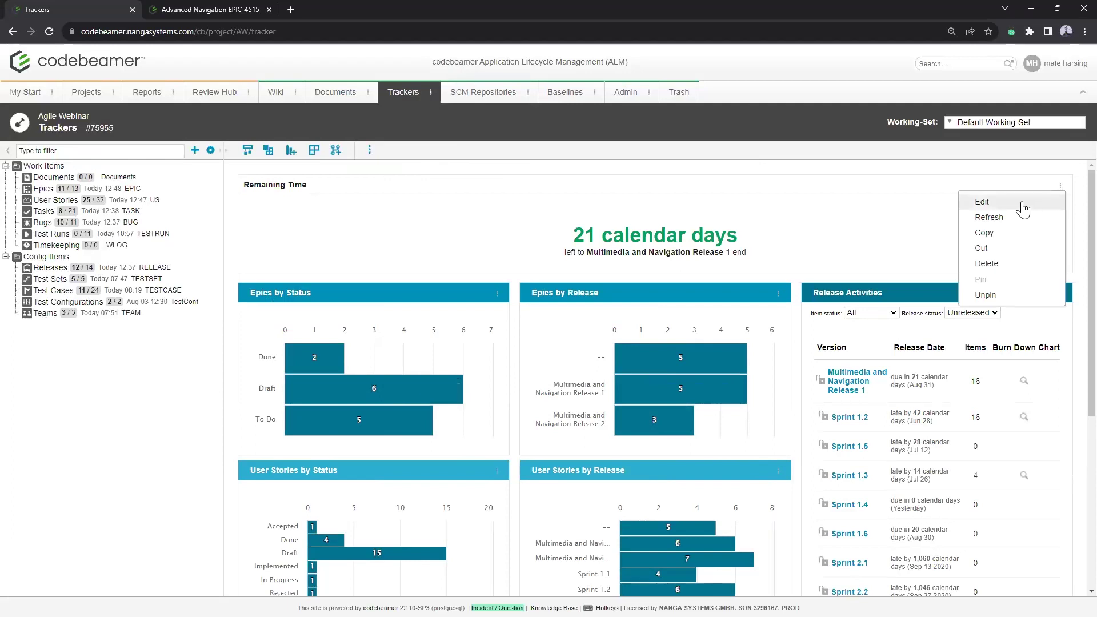
{"action": "left_click", "coordinate": [1023, 204]}
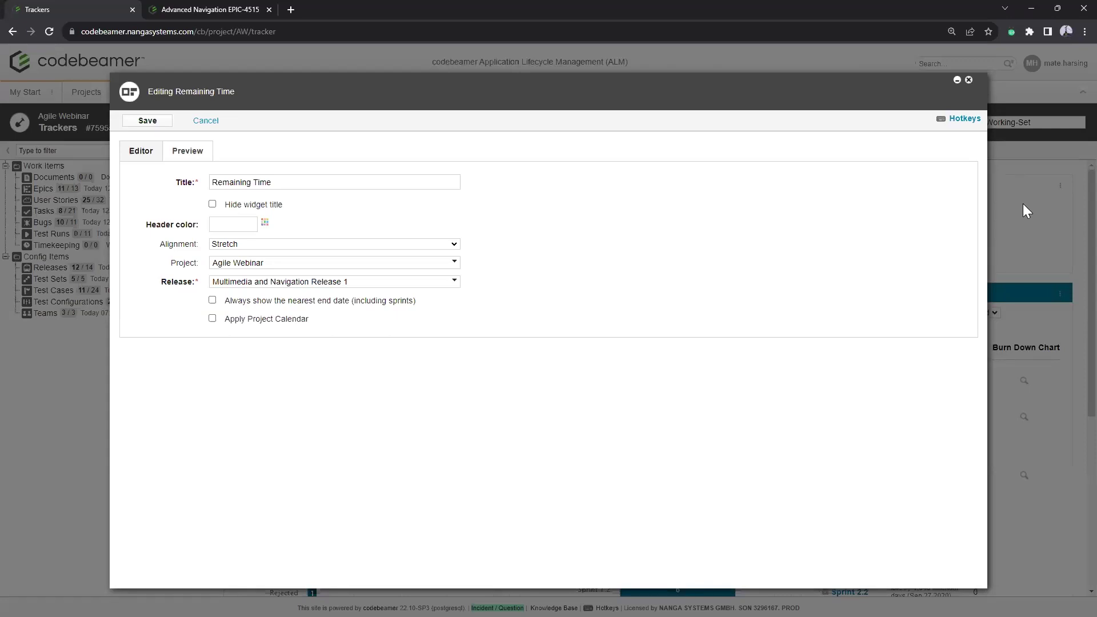
Step: Enable Apply Project Calendar on the Remaining Time widget and save, showing 15 work days
{"action": "left_click", "coordinate": [272, 320]}
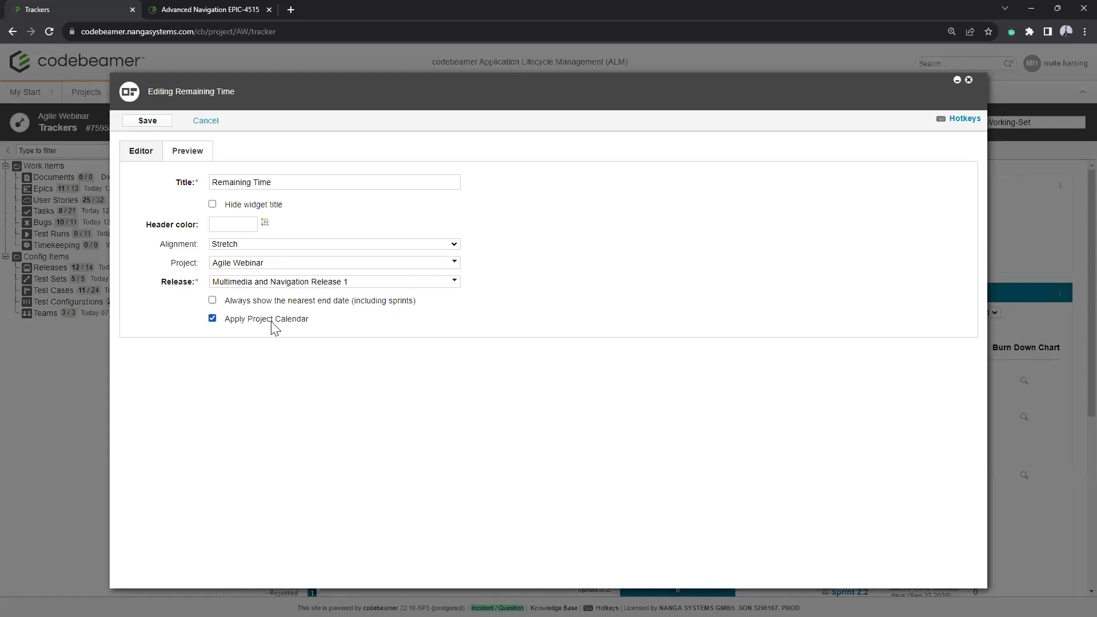
{"action": "left_click", "coordinate": [155, 122]}
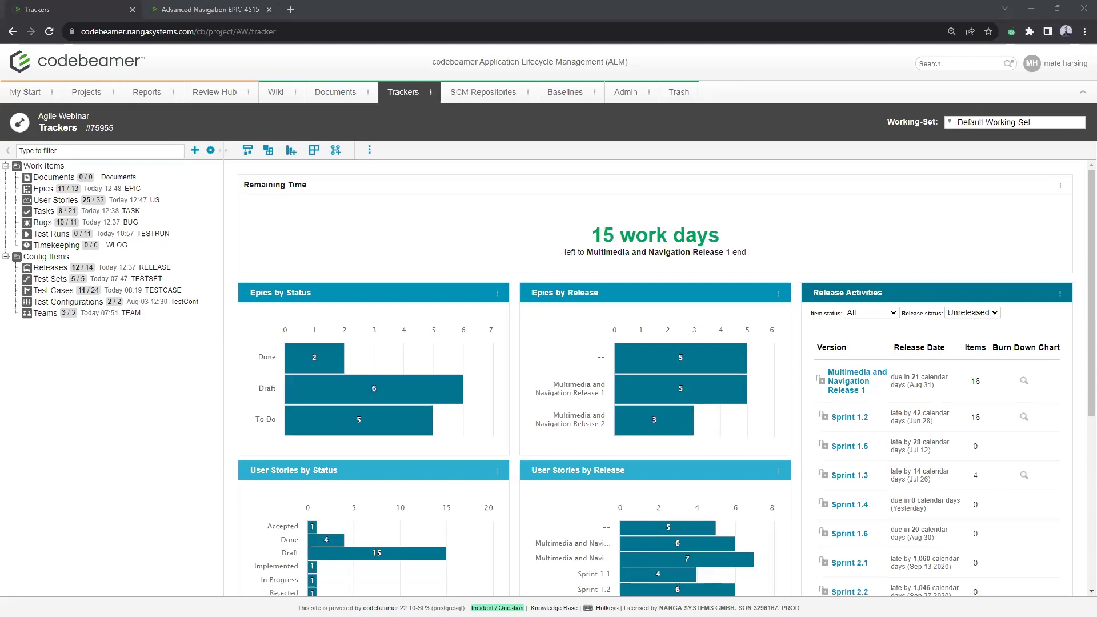
Step: Add the searched user to Agile Webinar's members with the Developer role
{"action": "left_click", "coordinate": [649, 93]}
{"action": "left_click", "coordinate": [658, 133]}
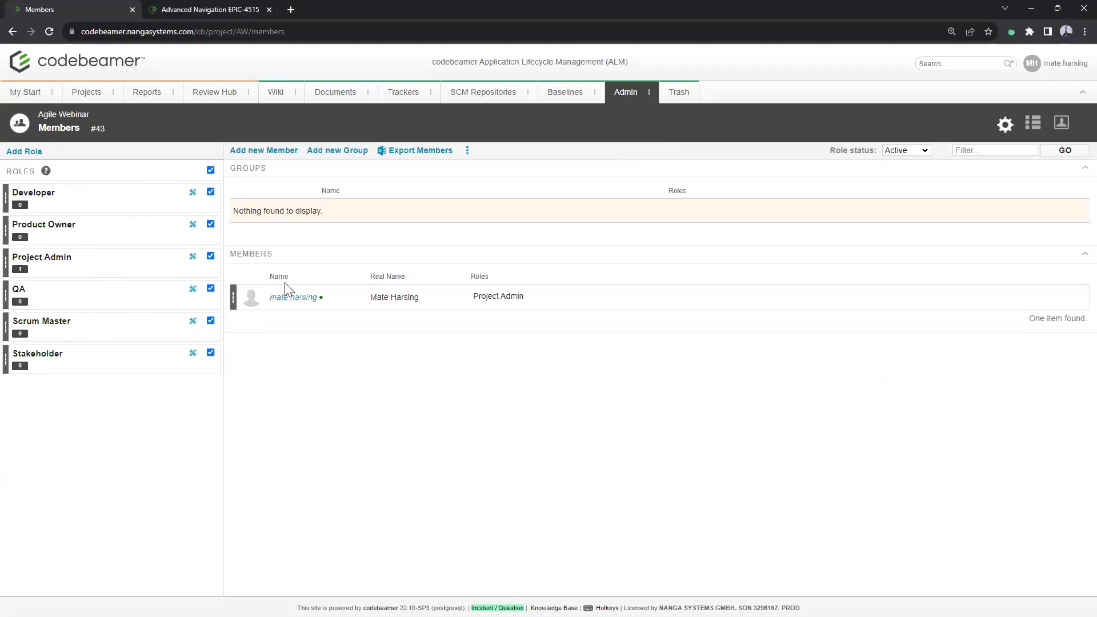
{"action": "left_click", "coordinate": [279, 151]}
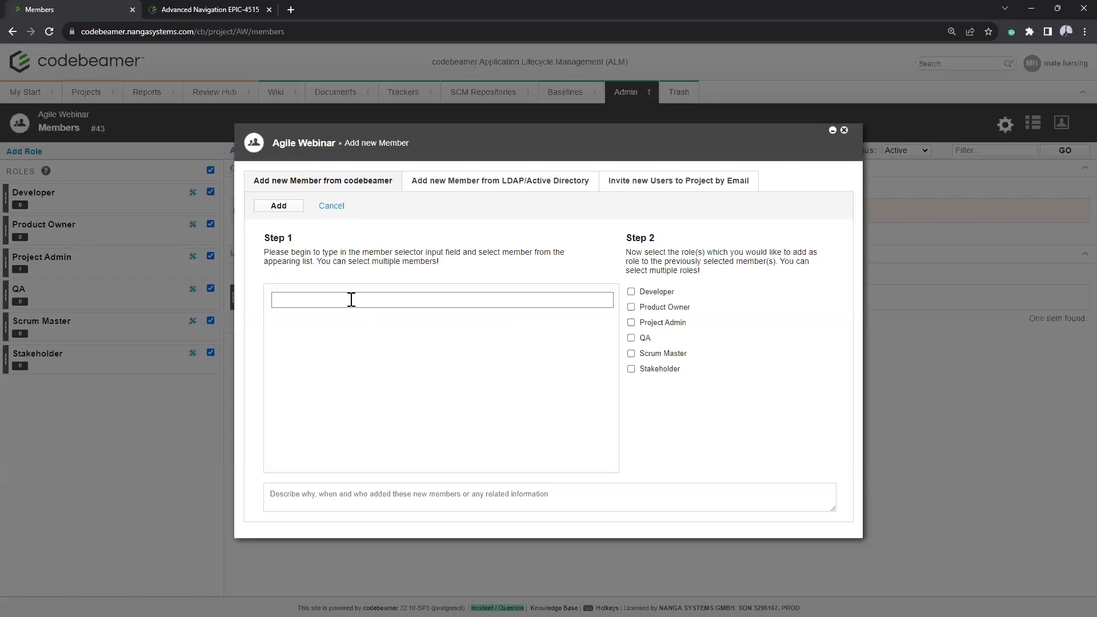
{"action": "type", "text": "laszlo"}
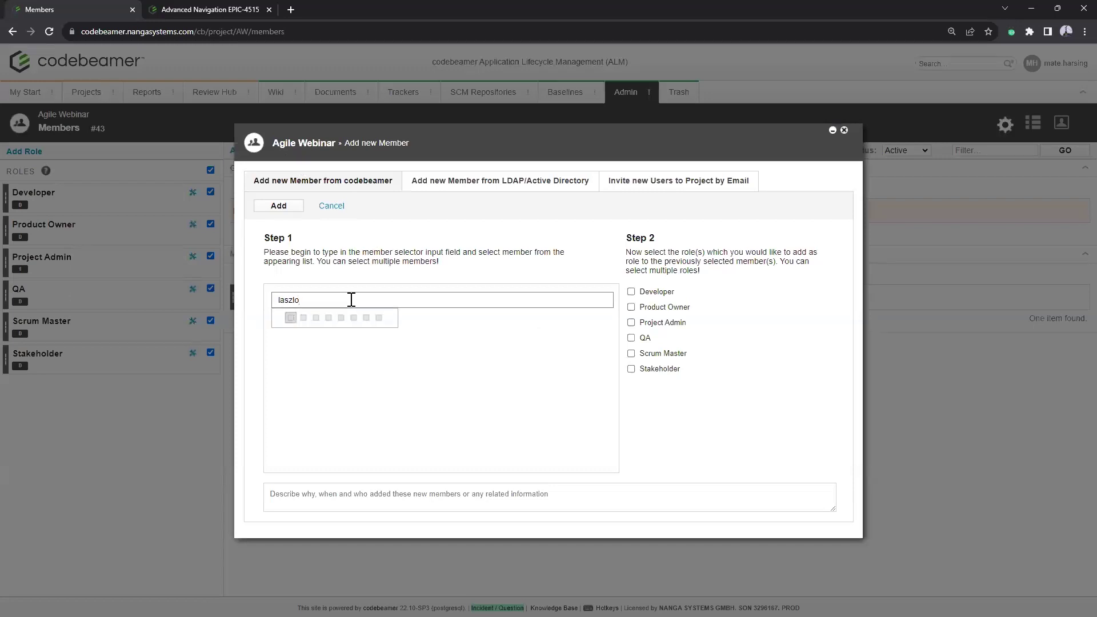
{"action": "left_click", "coordinate": [347, 329]}
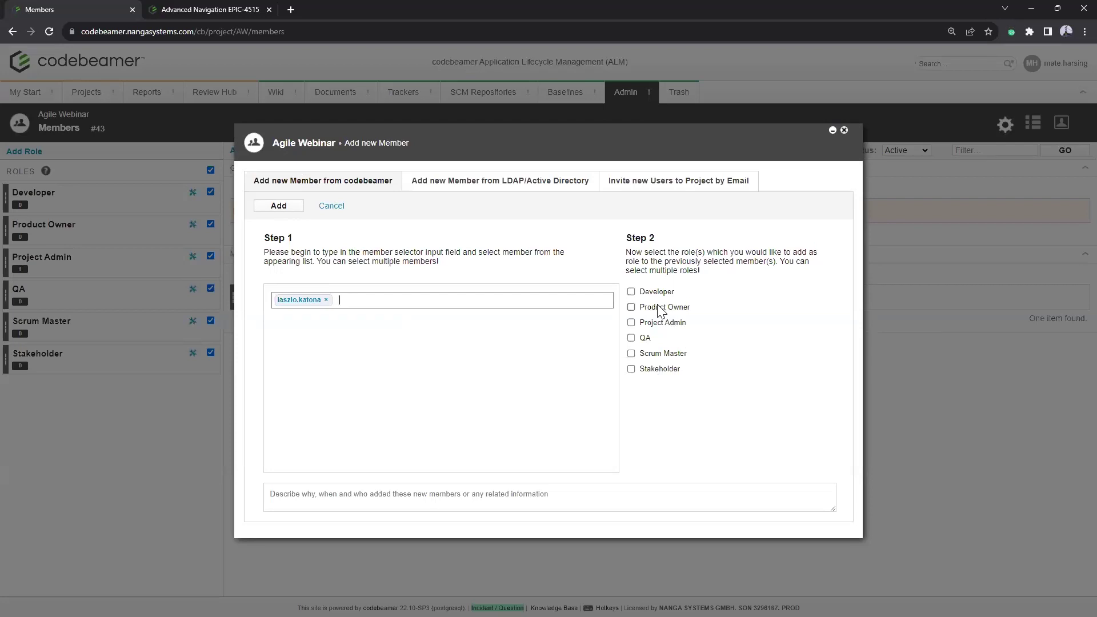
{"action": "left_click", "coordinate": [631, 291]}
{"action": "left_click", "coordinate": [278, 206]}
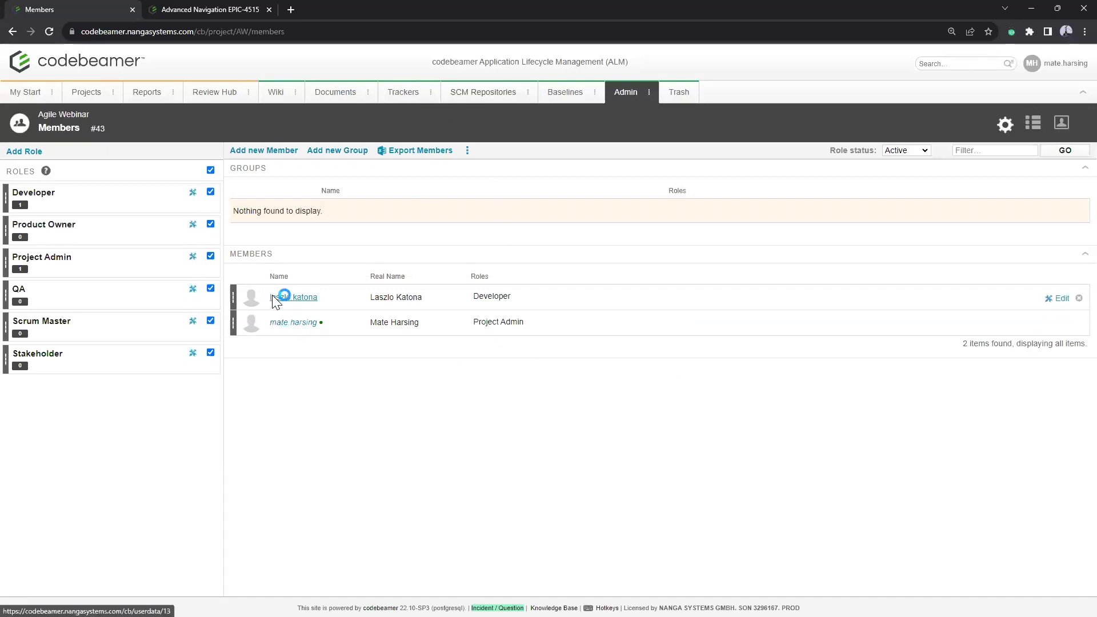
{"action": "mouse_move", "coordinate": [275, 307]}
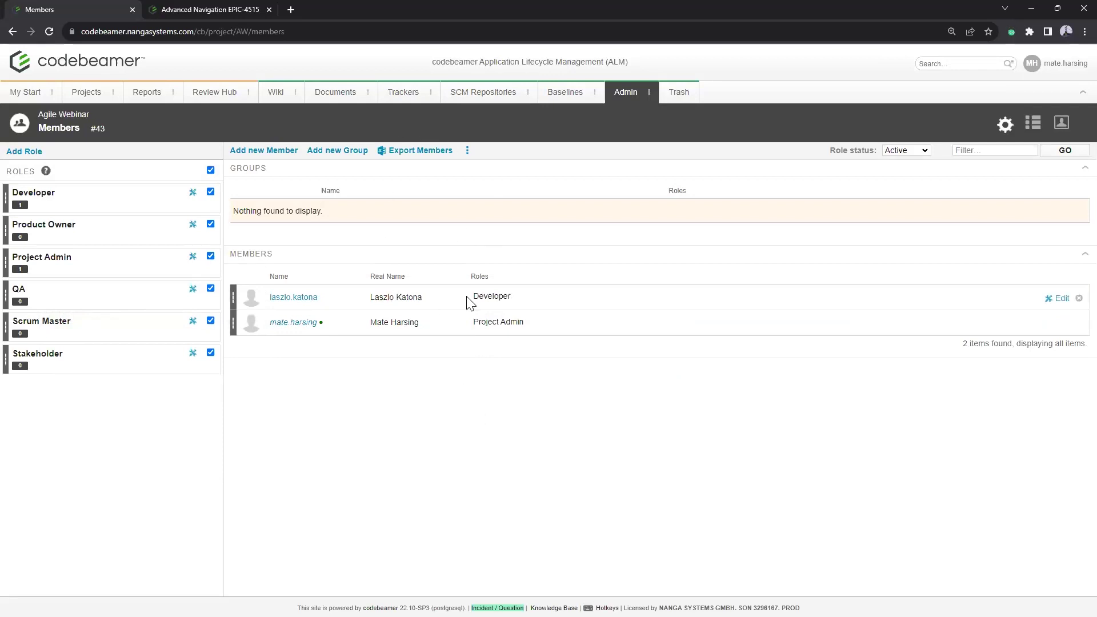
{"action": "left_click", "coordinate": [431, 96]}
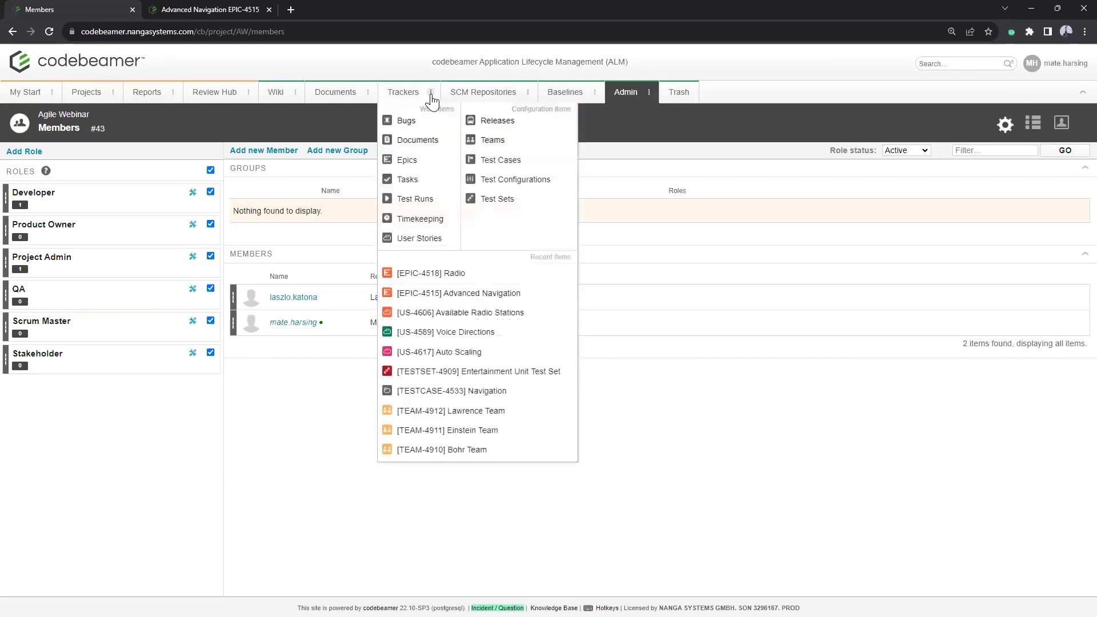
Step: Edit Bohr Team in the Teams tracker, add the new Developer to Team Members, and save
{"action": "left_click", "coordinate": [489, 139]}
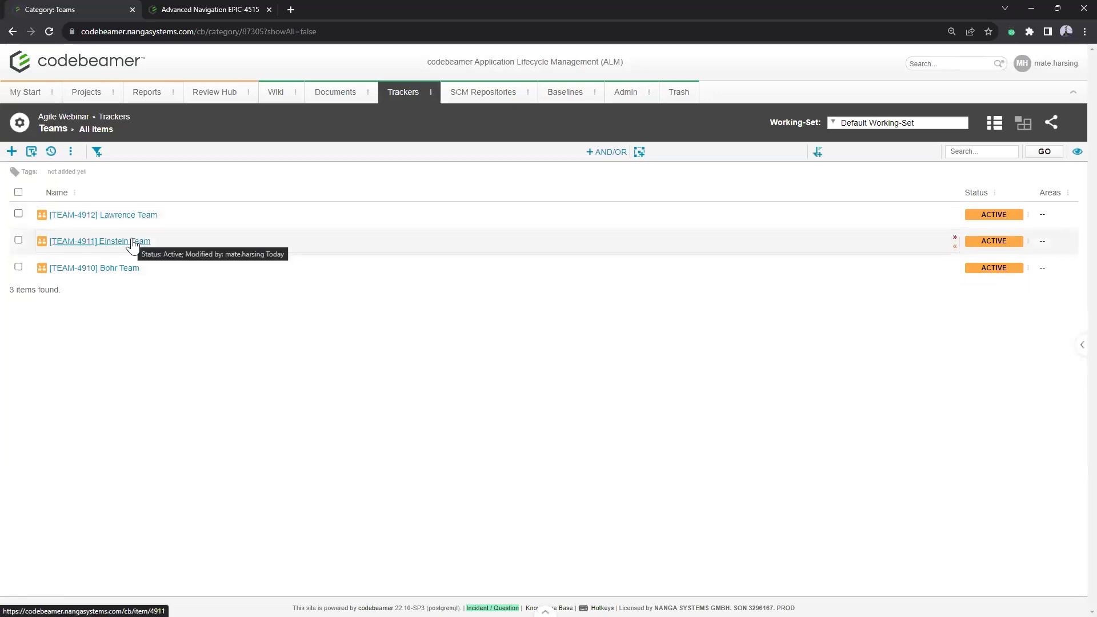
{"action": "left_click", "coordinate": [118, 268]}
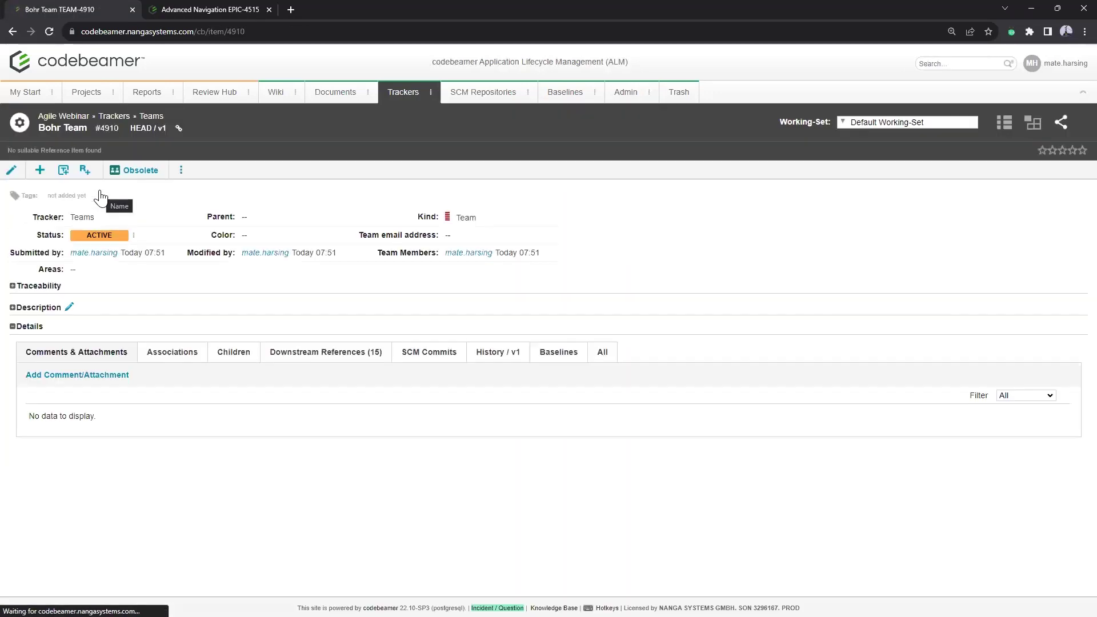
{"action": "left_click", "coordinate": [11, 169]}
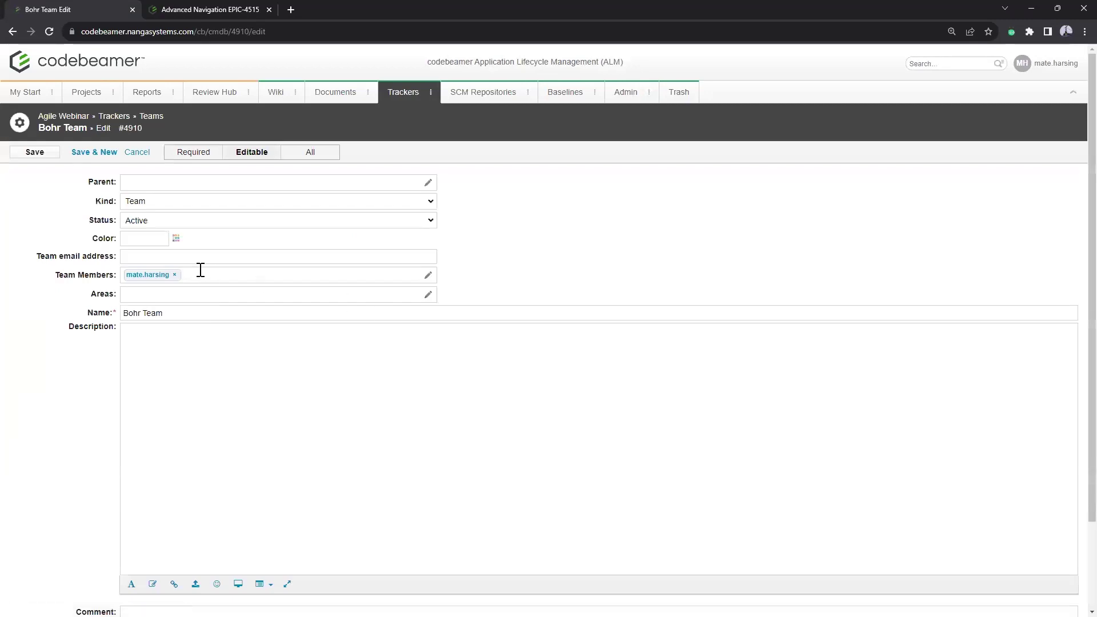
{"action": "left_click_drag", "start_coordinate": [55, 275], "coordinate": [122, 275]}
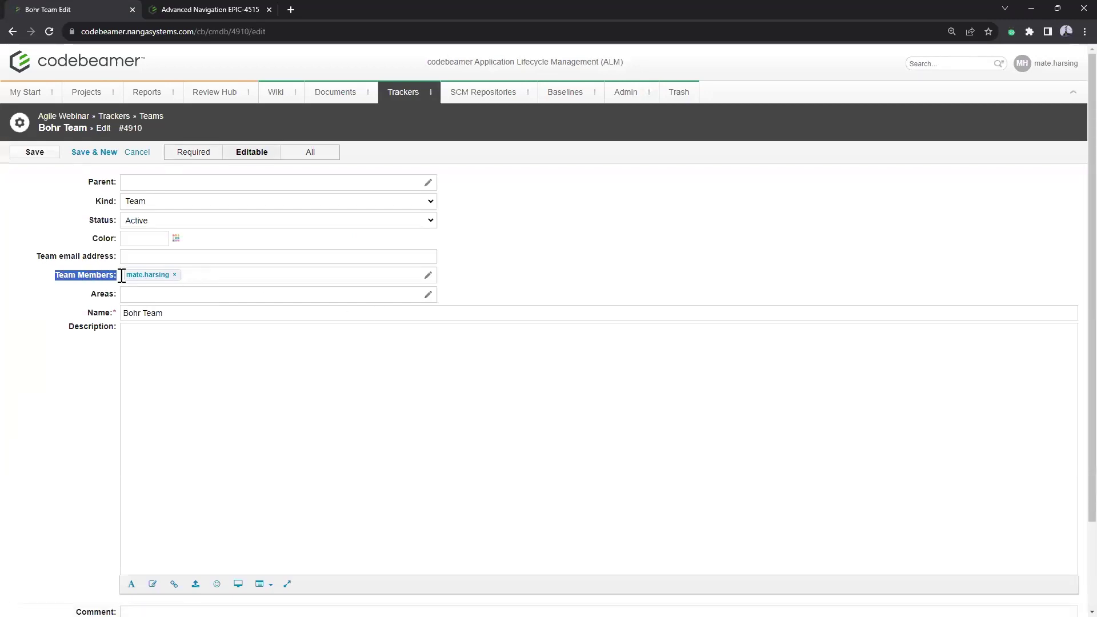
{"action": "left_click", "coordinate": [55, 281]}
{"action": "left_click", "coordinate": [208, 300]}
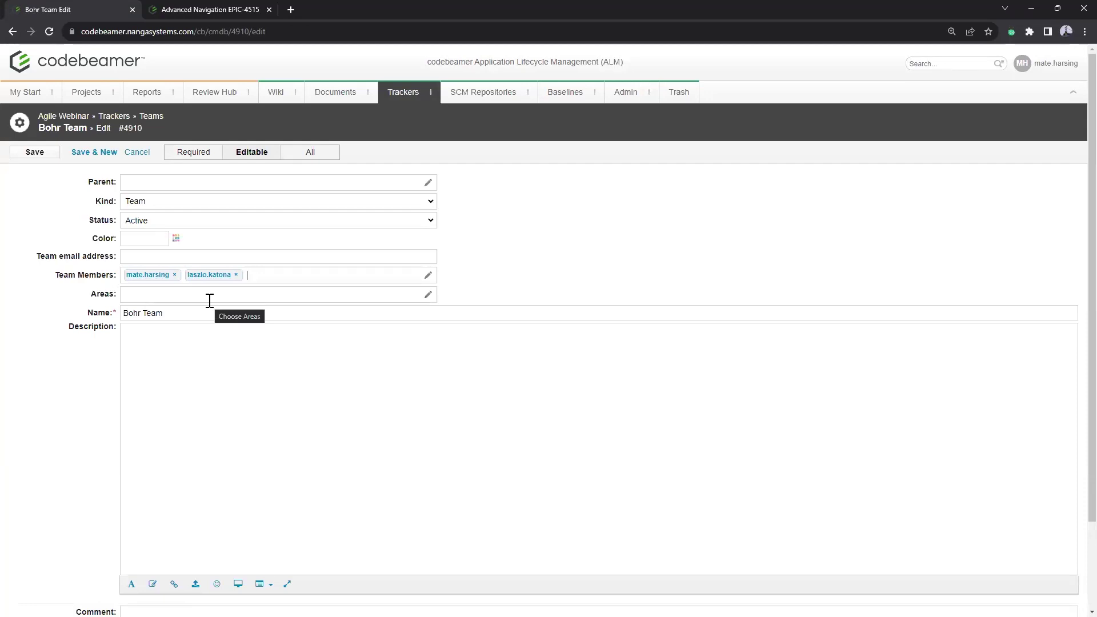
{"action": "left_click", "coordinate": [45, 154]}
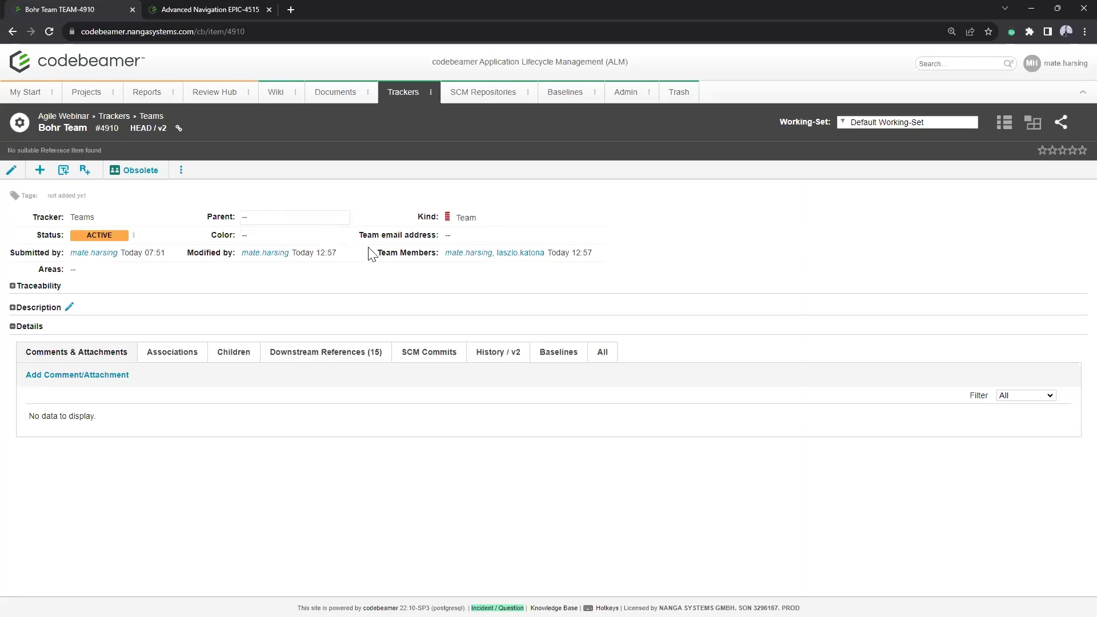
Step: Return to the Teams list via the breadcrumb above Bohr Team
{"action": "left_click_drag", "start_coordinate": [375, 252], "coordinate": [421, 260]}
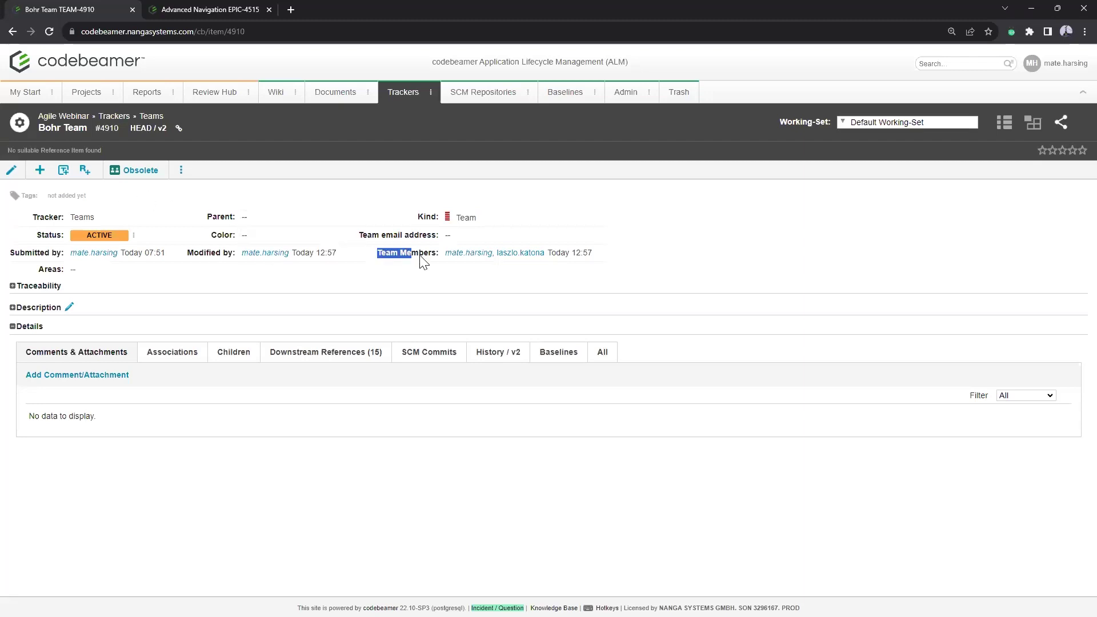
{"action": "left_click", "coordinate": [153, 118]}
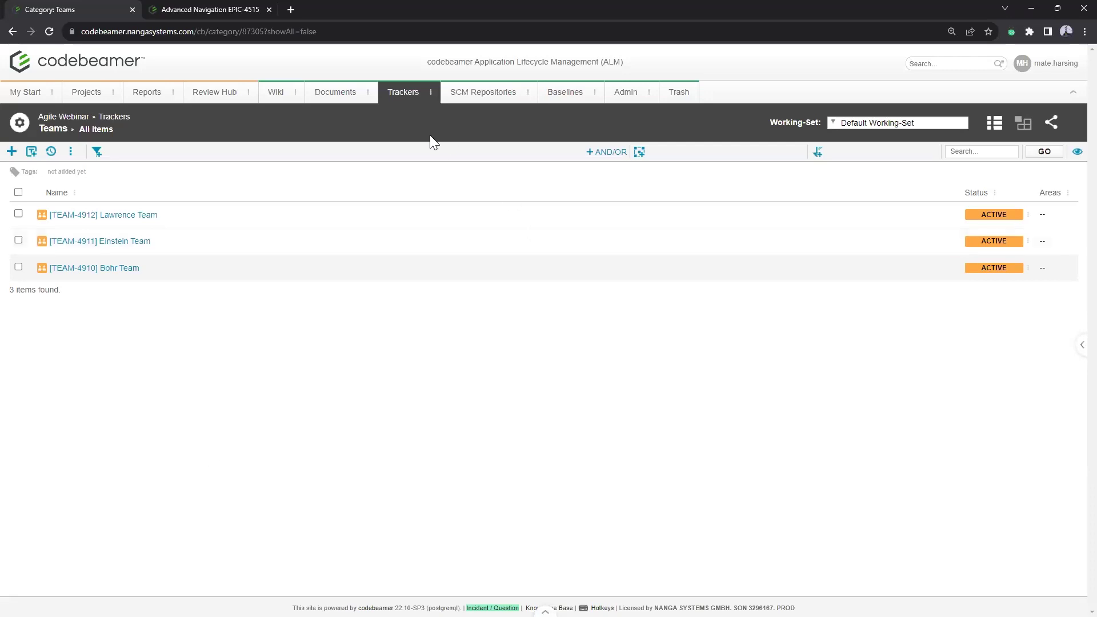
Step: Open the Tasks tracker and display its Workflow Diagram from the more-actions menu
{"action": "left_click", "coordinate": [431, 97]}
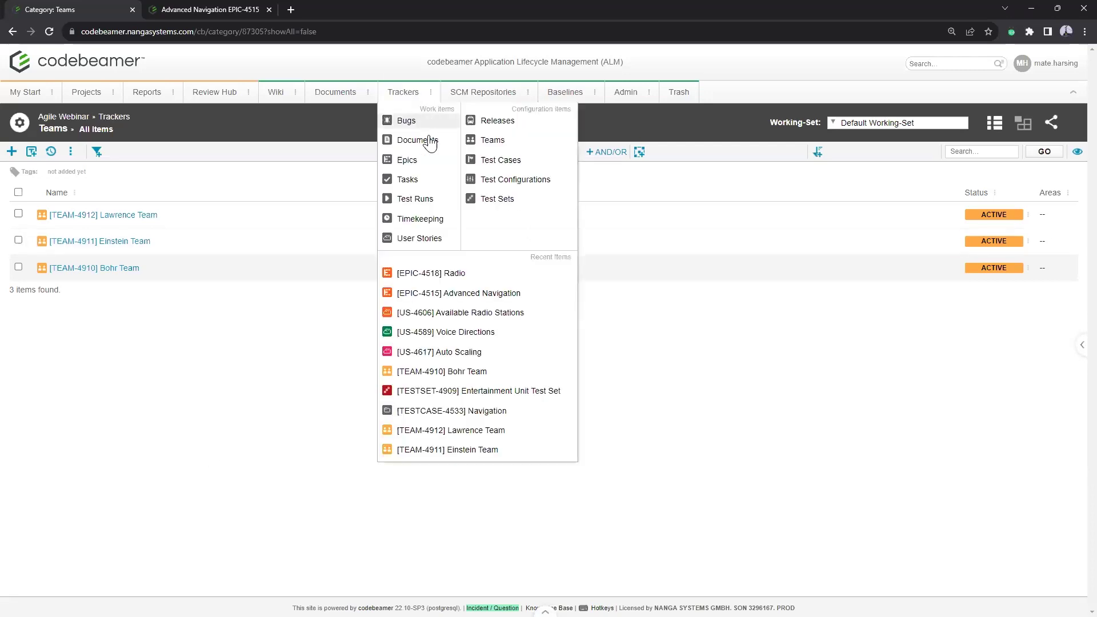
{"action": "left_click", "coordinate": [419, 184]}
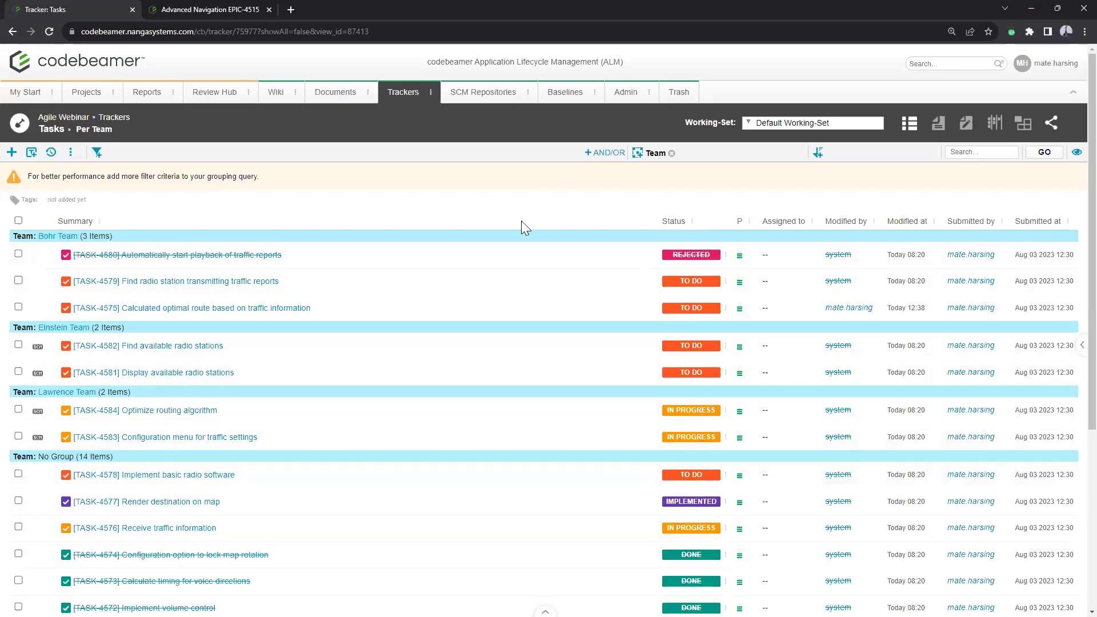
{"action": "scroll", "coordinate": [641, 362], "scroll_direction": "down", "scroll_amount": 2}
{"action": "scroll", "coordinate": [641, 362], "scroll_direction": "up", "scroll_amount": 1}
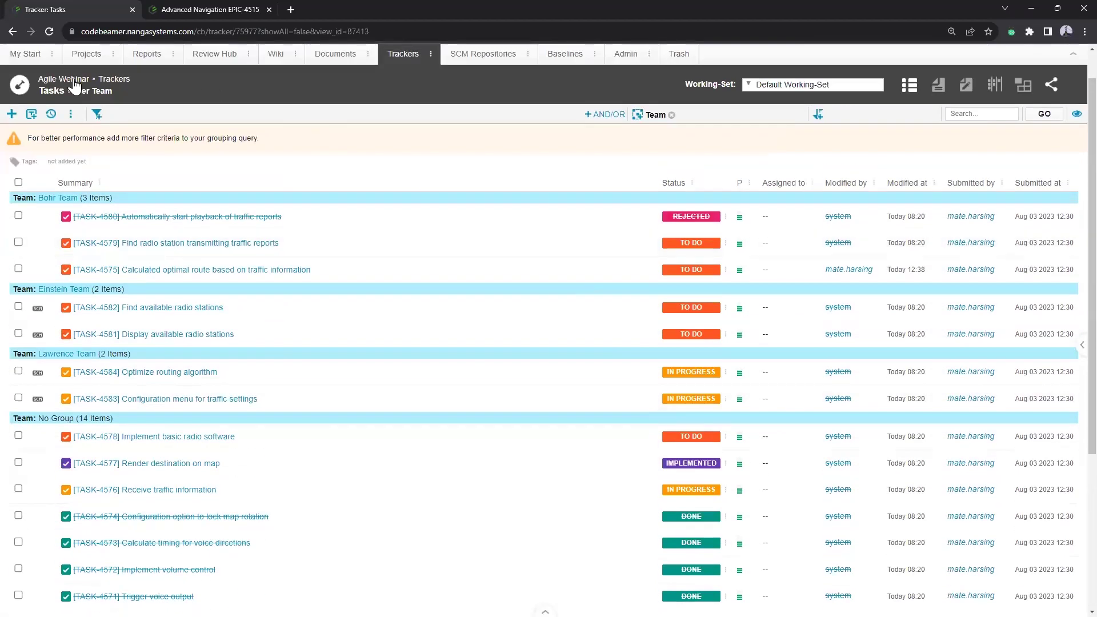
{"action": "left_click", "coordinate": [72, 116]}
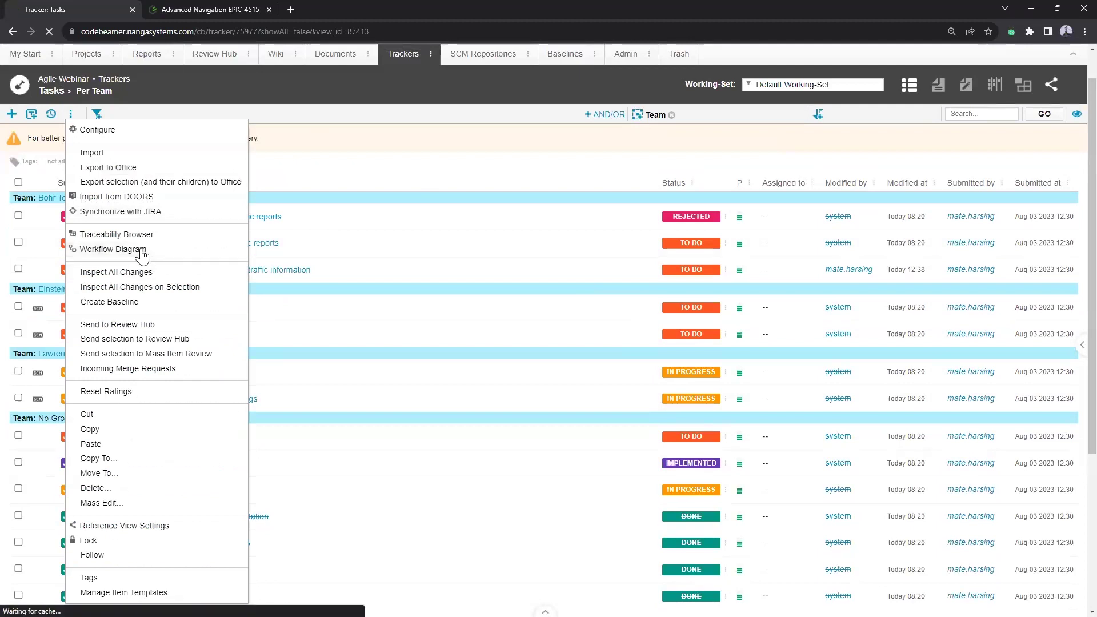
{"action": "left_click", "coordinate": [142, 250]}
{"action": "scroll", "coordinate": [670, 338], "scroll_direction": "down", "scroll_amount": 1}
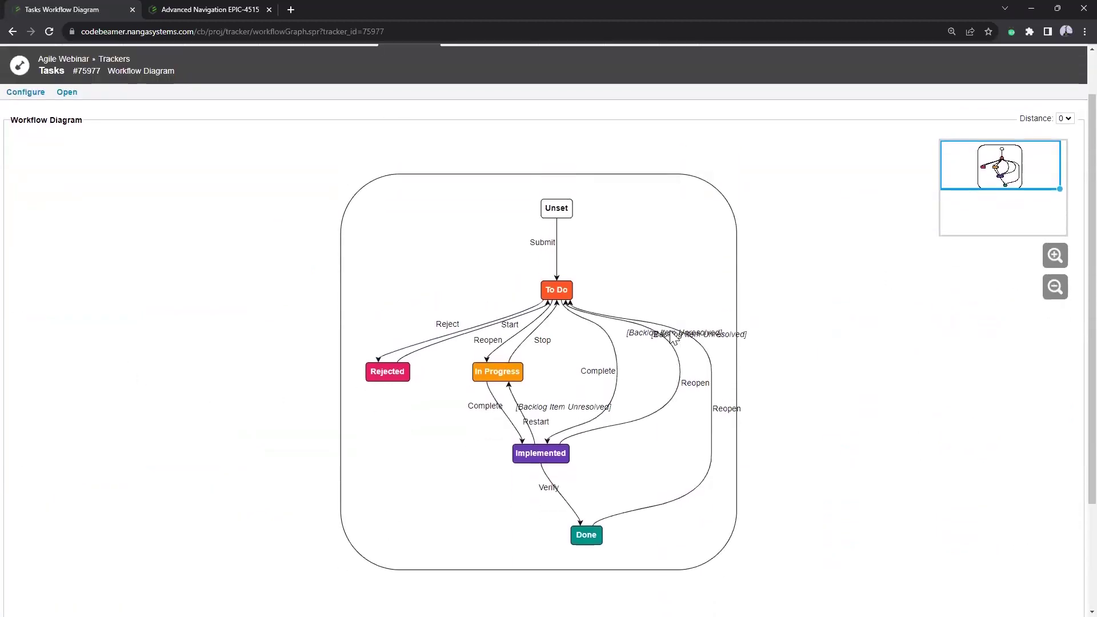
Step: Start a new Tasks status option, then abandon it and close the status options unsaved
{"action": "left_click", "coordinate": [26, 92]}
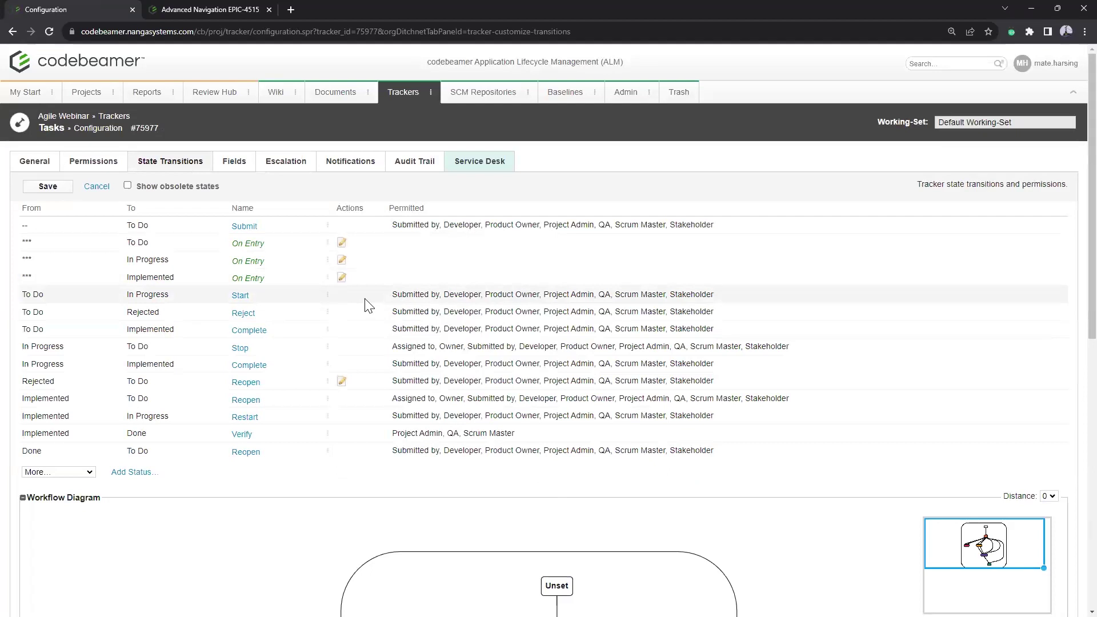
{"action": "scroll", "coordinate": [368, 306], "scroll_direction": "down", "scroll_amount": 4}
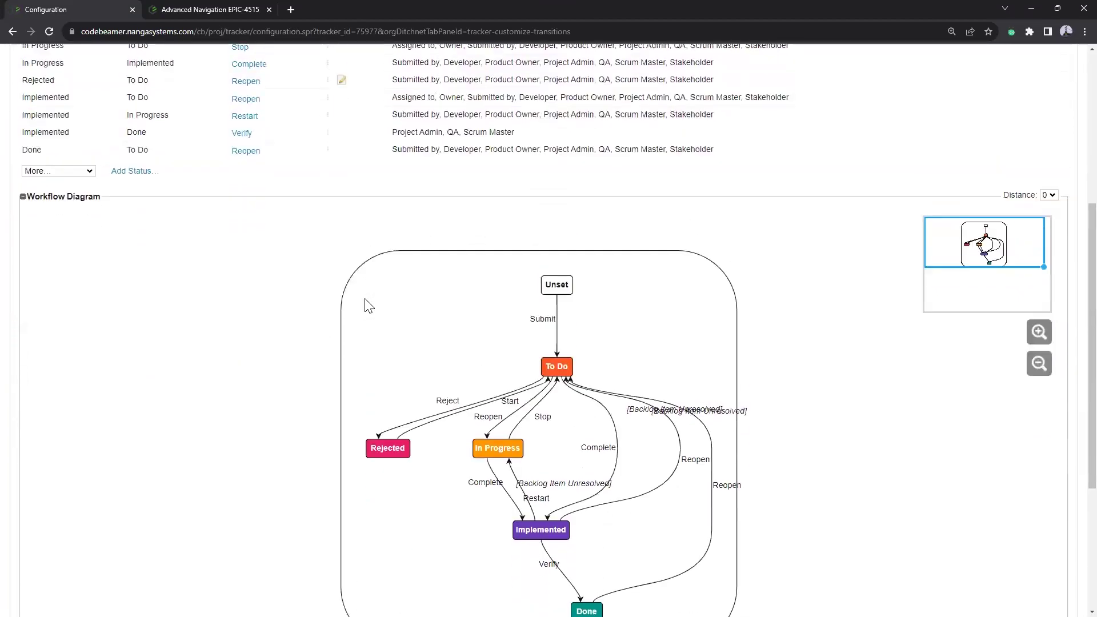
{"action": "left_click", "coordinate": [131, 246]}
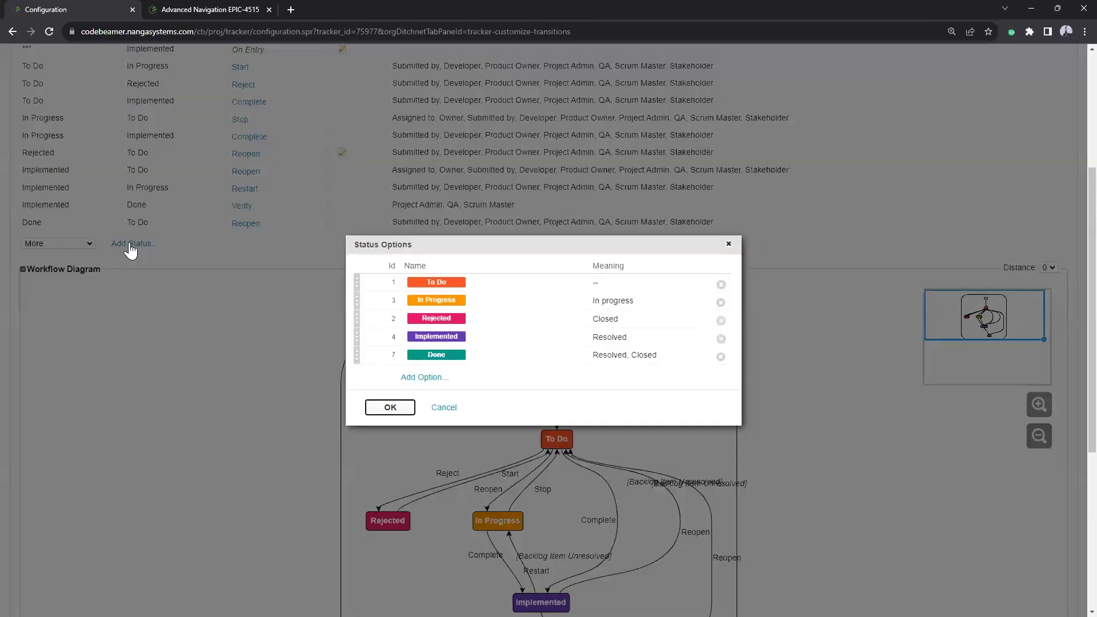
{"action": "left_click", "coordinate": [423, 378]}
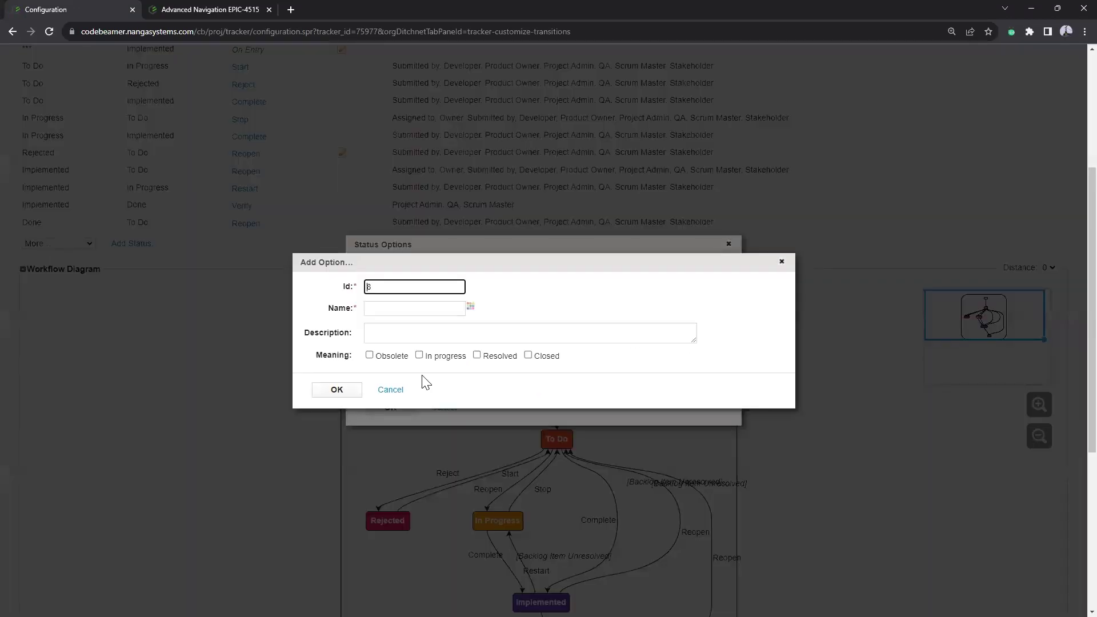
{"action": "left_click", "coordinate": [389, 308]}
{"action": "left_click", "coordinate": [525, 305]}
{"action": "left_click", "coordinate": [782, 261]}
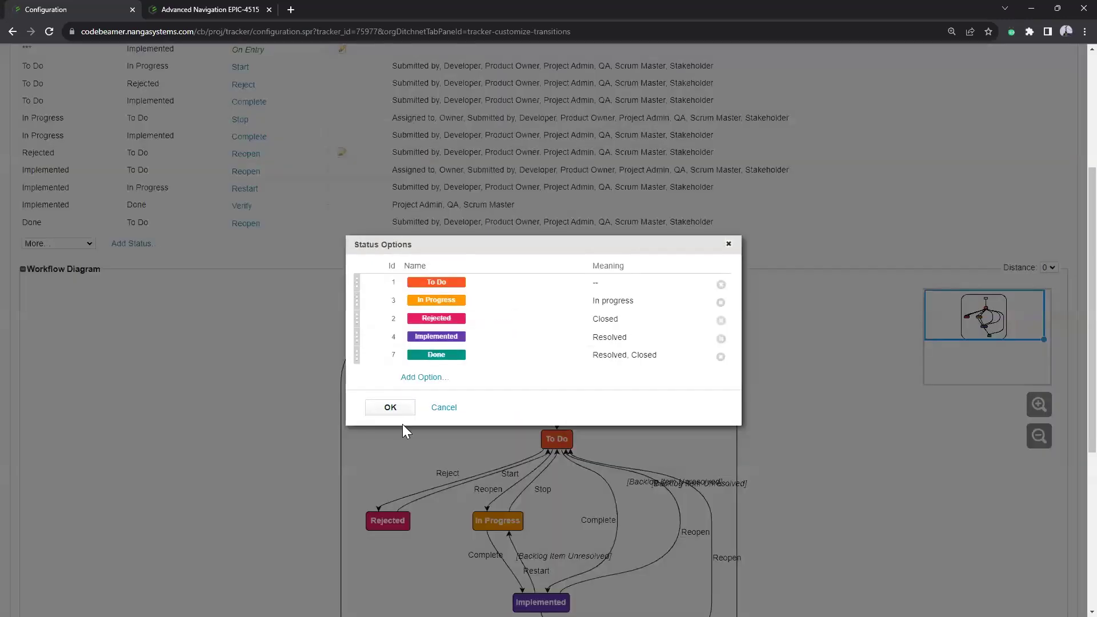
{"action": "left_click", "coordinate": [443, 407]}
Step: Begin a new state transition from the More menu, then cancel it
{"action": "left_click", "coordinate": [68, 244]}
{"action": "left_click", "coordinate": [35, 264]}
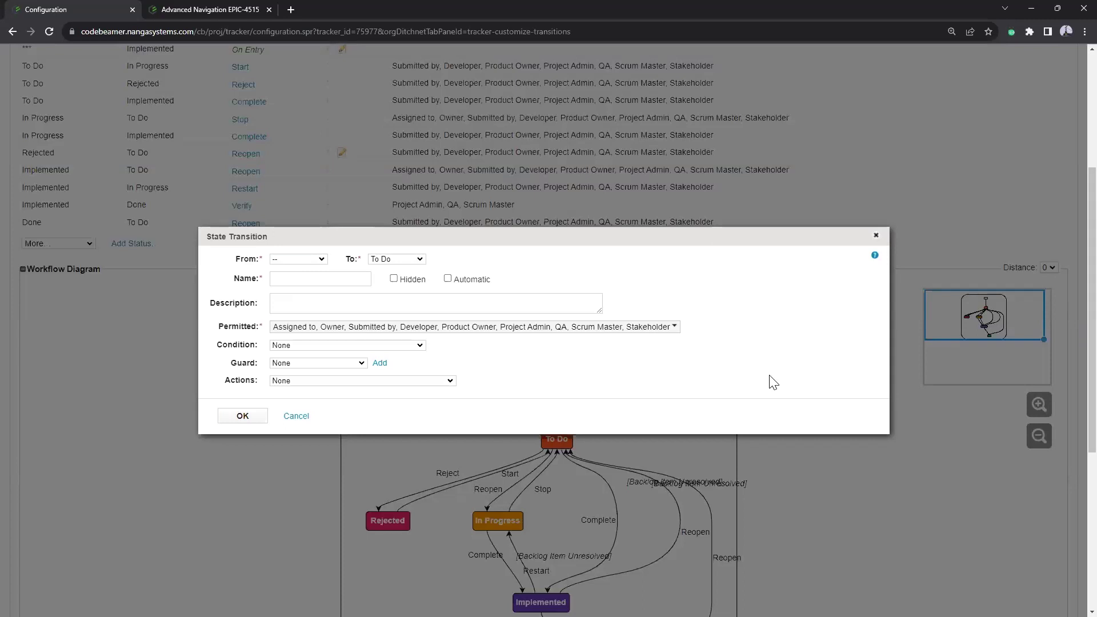
{"action": "left_click", "coordinate": [293, 417]}
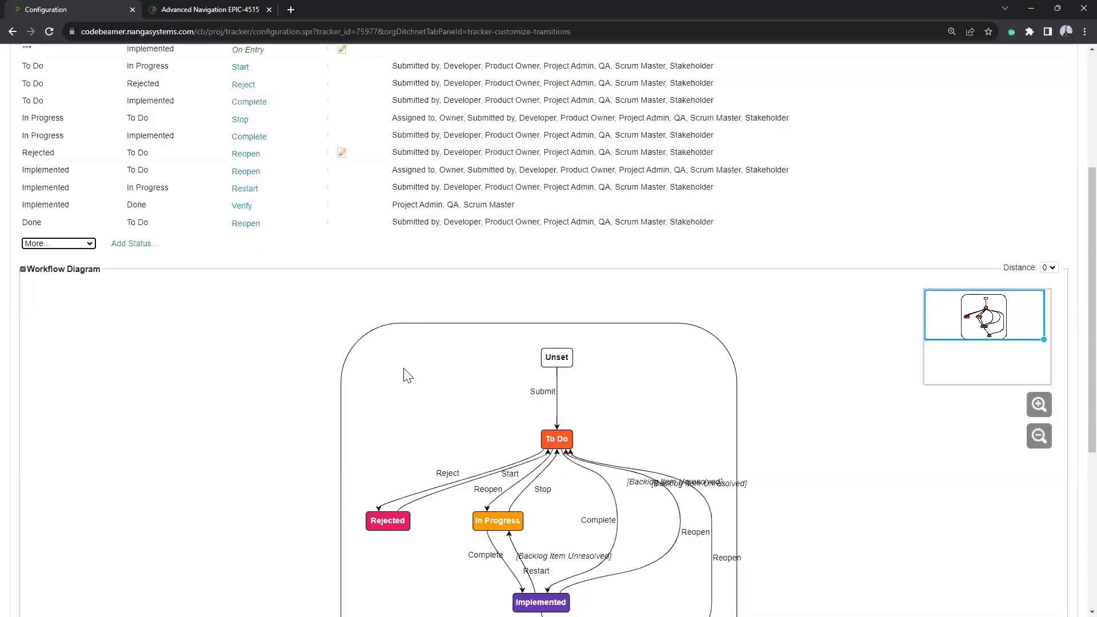
Step: Rename the Tasks status 'To Do' to 'New', save, reload, and review the transitions
{"action": "left_click", "coordinate": [147, 246]}
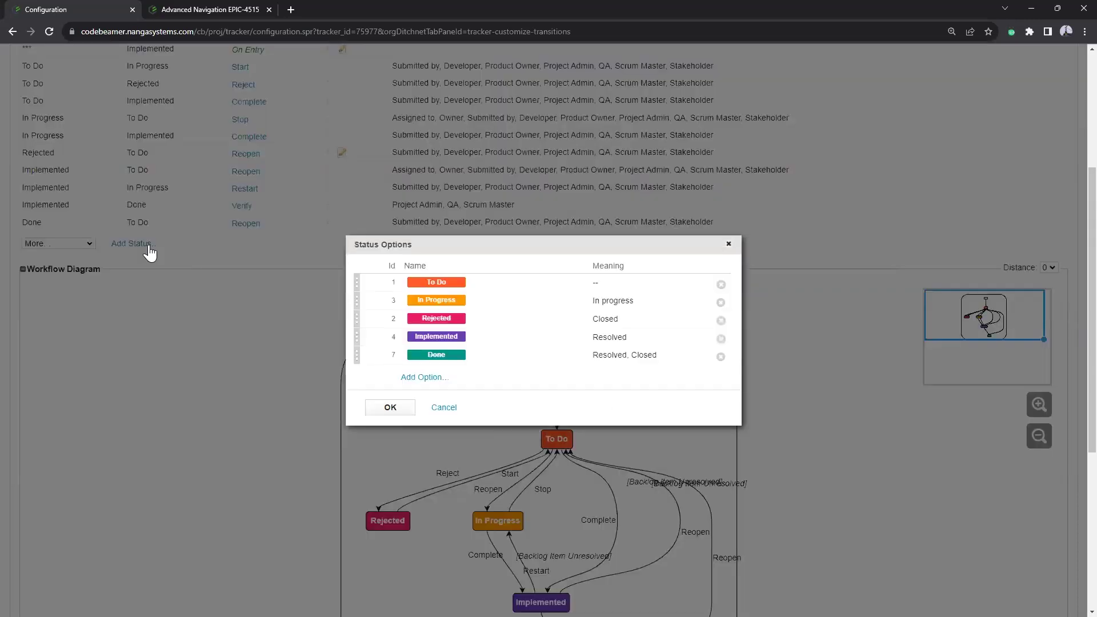
{"action": "left_click", "coordinate": [455, 285]}
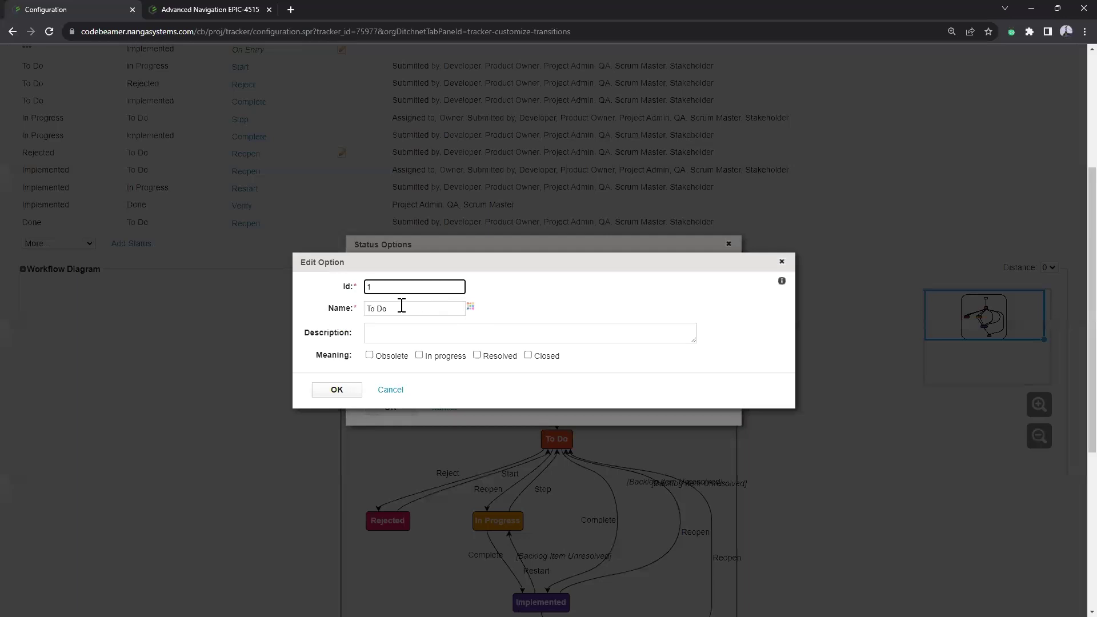
{"action": "left_click_drag", "start_coordinate": [404, 309], "coordinate": [314, 312]}
{"action": "key", "text": "BackSpace"}
{"action": "type", "text": "New"}
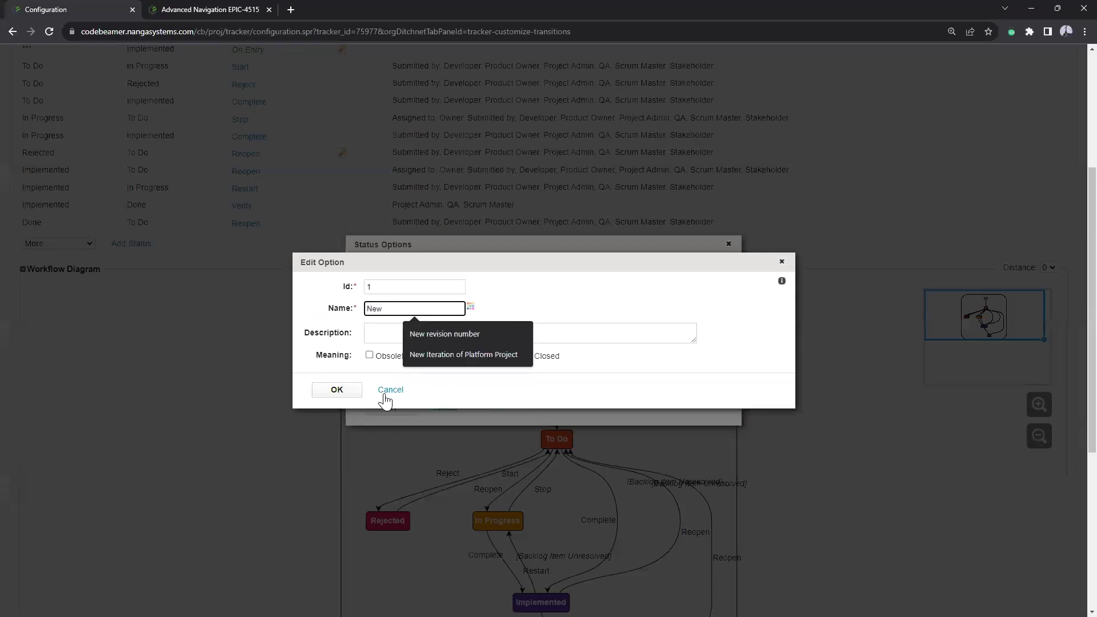
{"action": "left_click", "coordinate": [336, 392]}
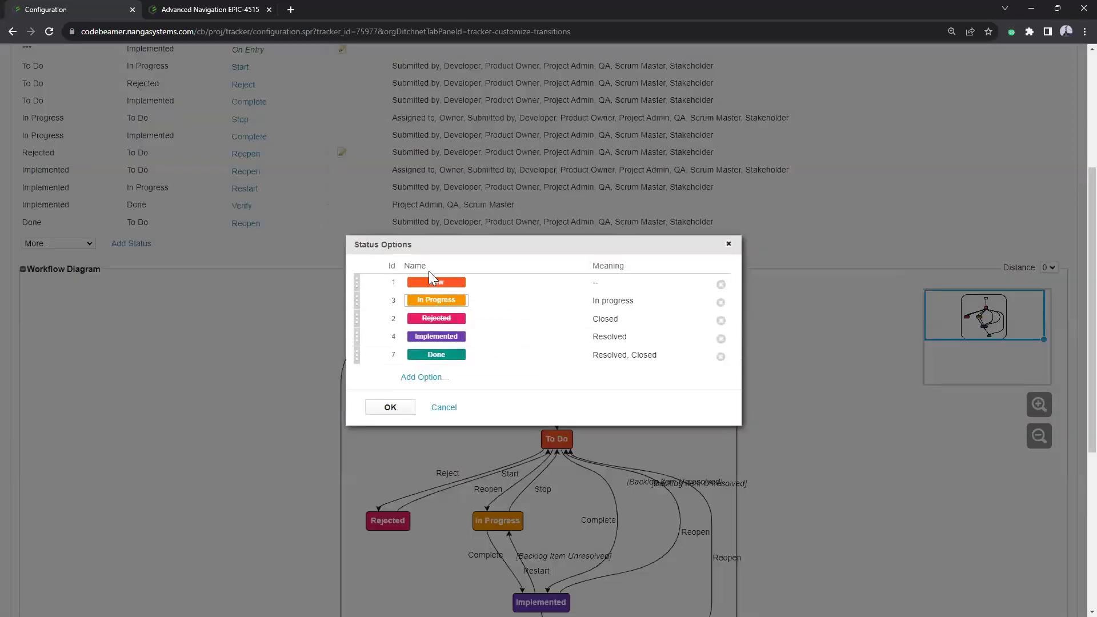
{"action": "left_click", "coordinate": [390, 407]}
{"action": "left_click", "coordinate": [608, 356]}
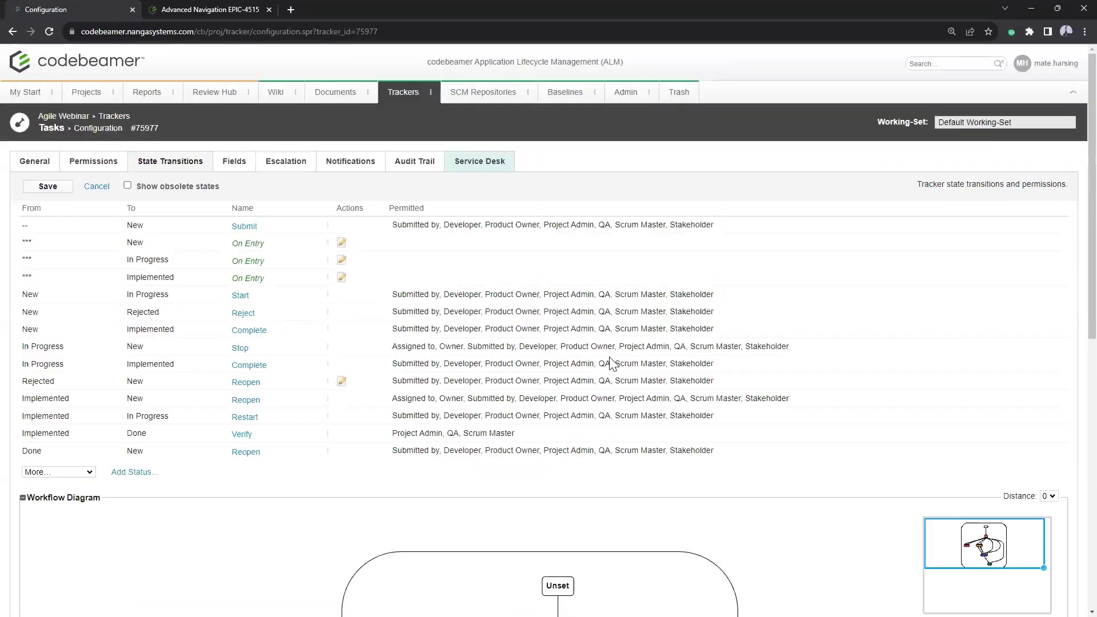
{"action": "scroll", "coordinate": [574, 201], "scroll_direction": "down", "scroll_amount": 8}
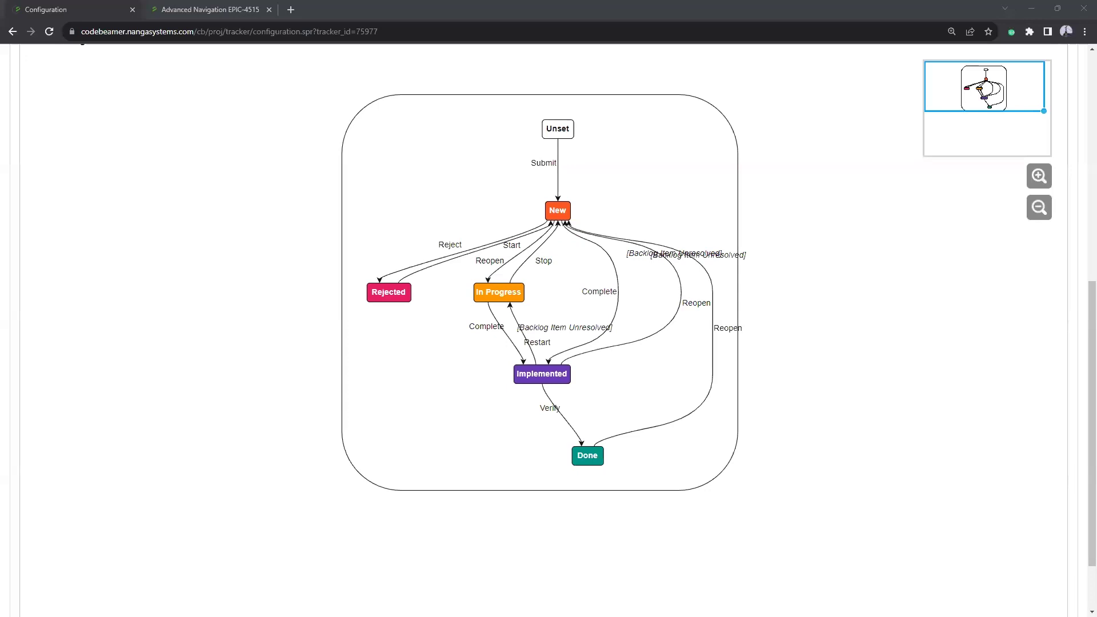
{"action": "scroll", "coordinate": [815, 348], "scroll_direction": "up", "scroll_amount": 8}
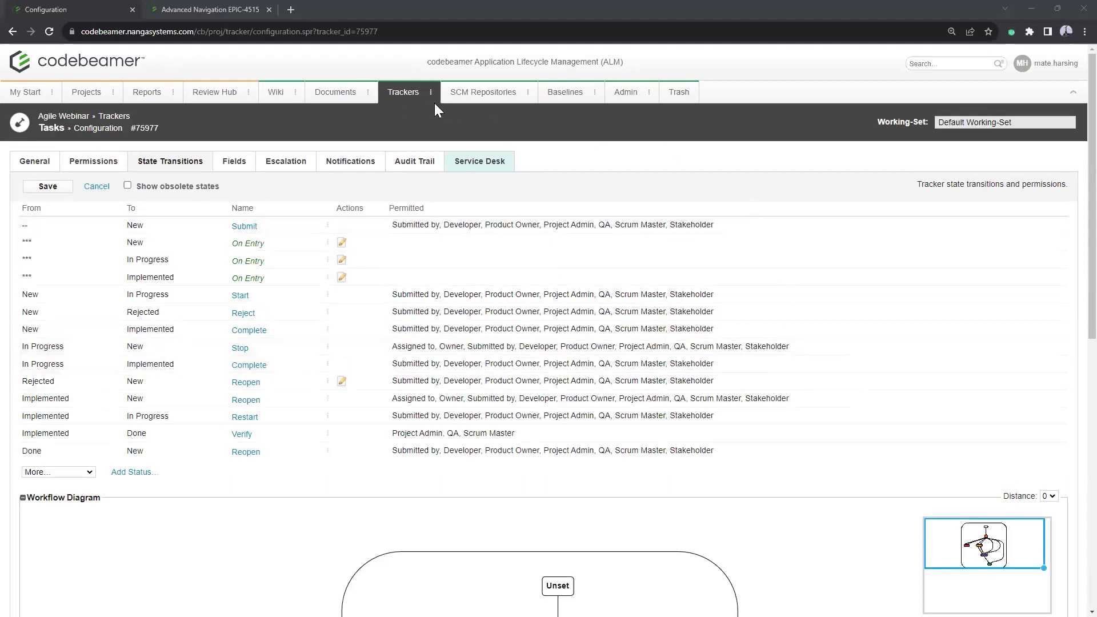
Step: In the Navigation and Entertainment Unit Agile repository, open commit d3c5629e in GitLab
{"action": "left_click", "coordinate": [483, 95]}
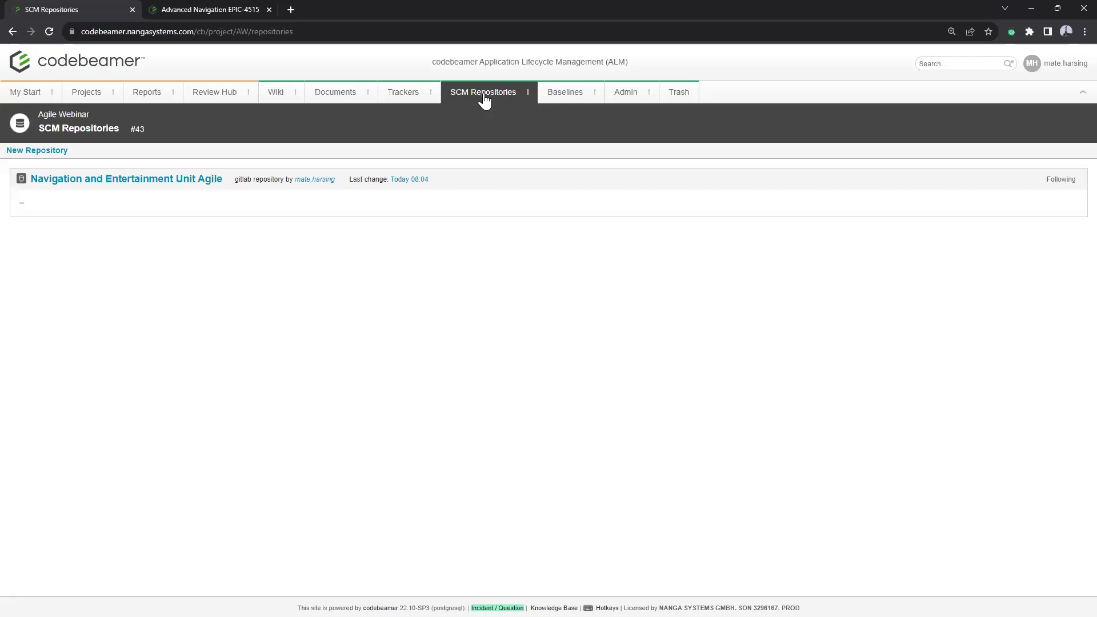
{"action": "left_click", "coordinate": [165, 182]}
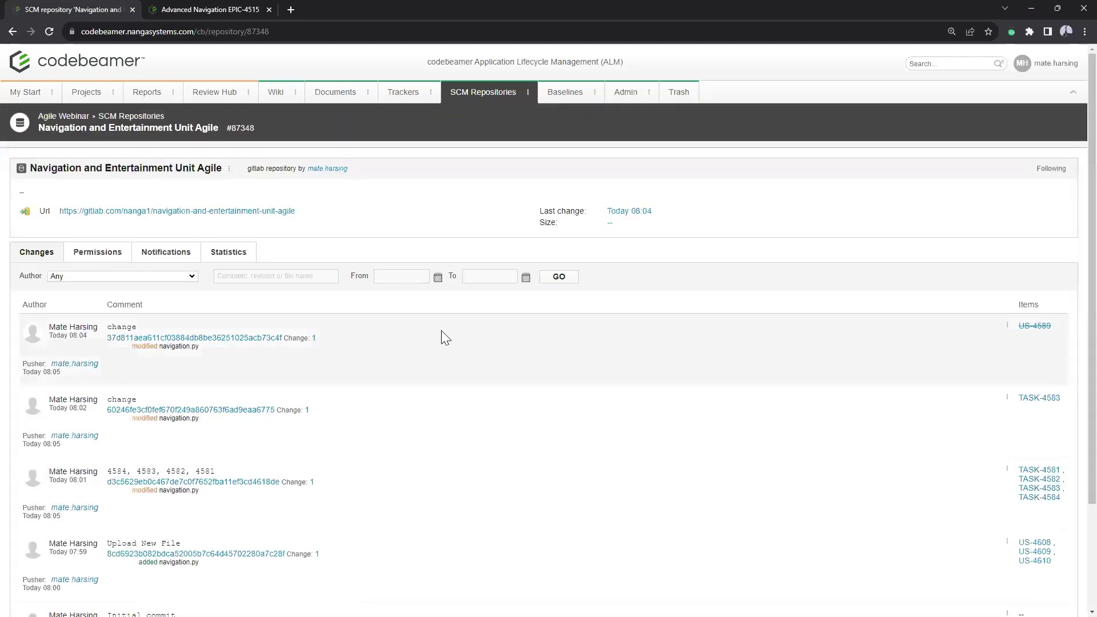
{"action": "scroll", "coordinate": [441, 331], "scroll_direction": "down", "scroll_amount": 3}
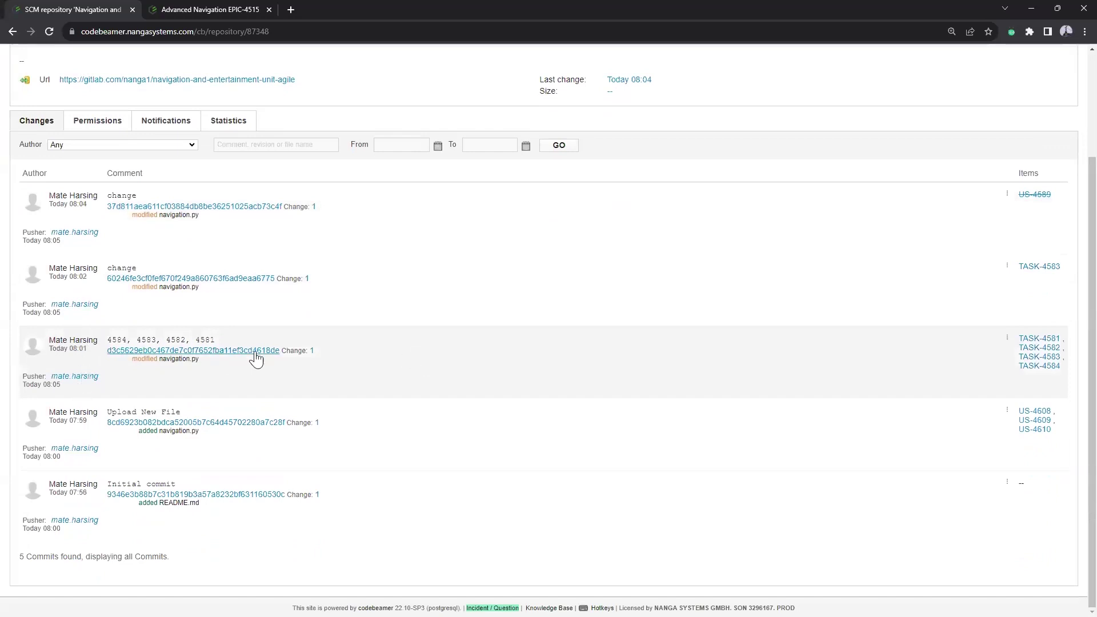
{"action": "left_click", "coordinate": [313, 350]}
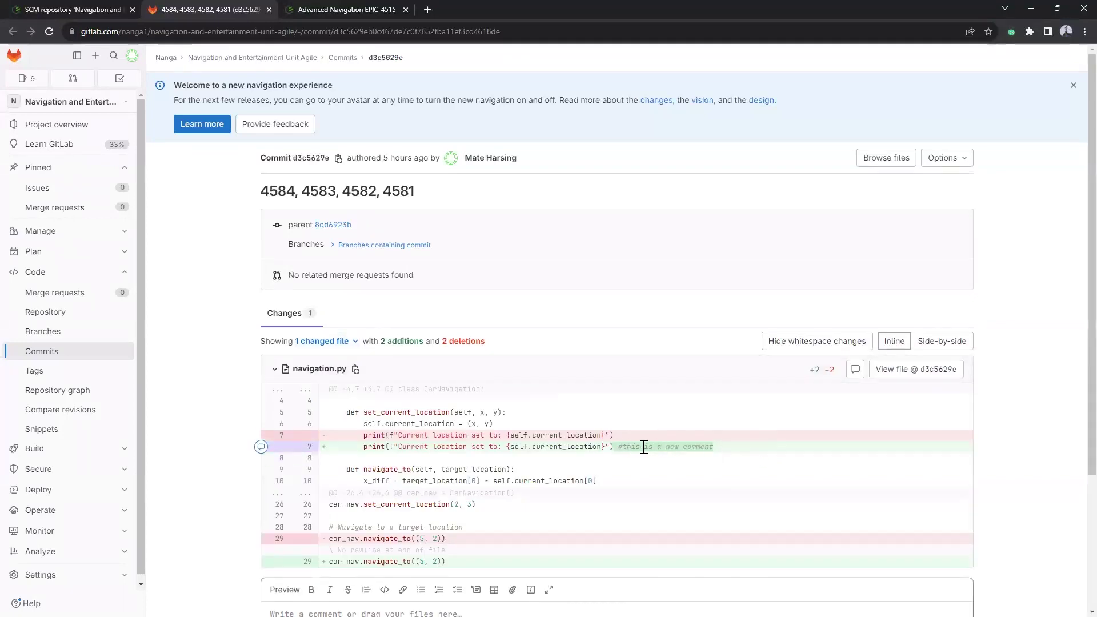
Step: Close the GitLab commit tab to get back to codebeamer's commit list
{"action": "left_click", "coordinate": [268, 10]}
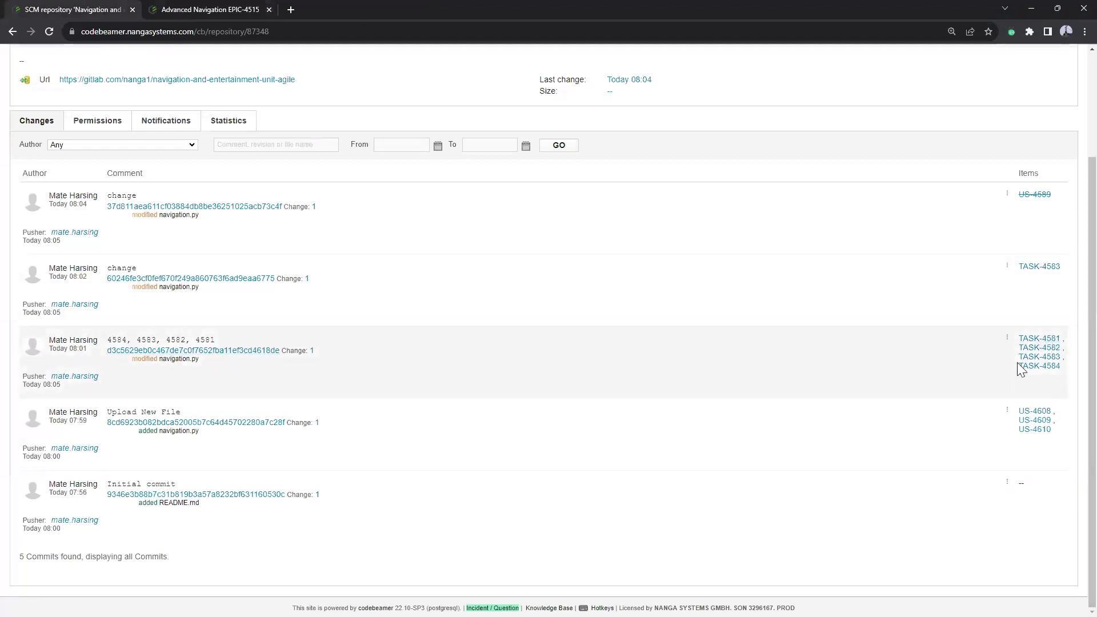
Step: Open TASK-4581 'Display available radio stations' and view its single linked SCM commit
{"action": "left_click", "coordinate": [1046, 341]}
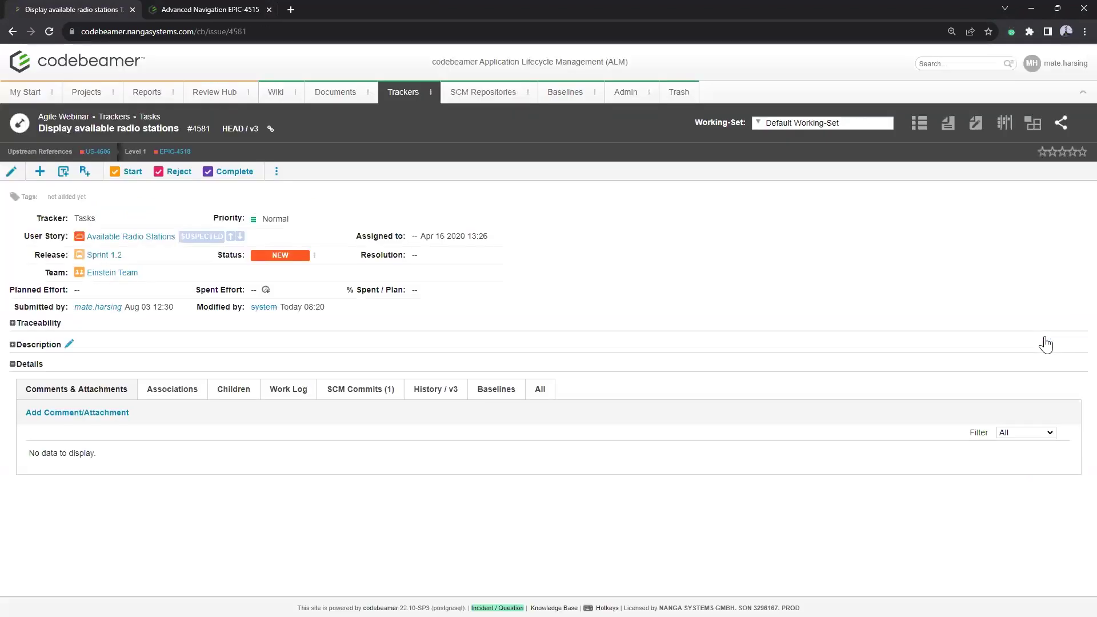
{"action": "left_click", "coordinate": [361, 395]}
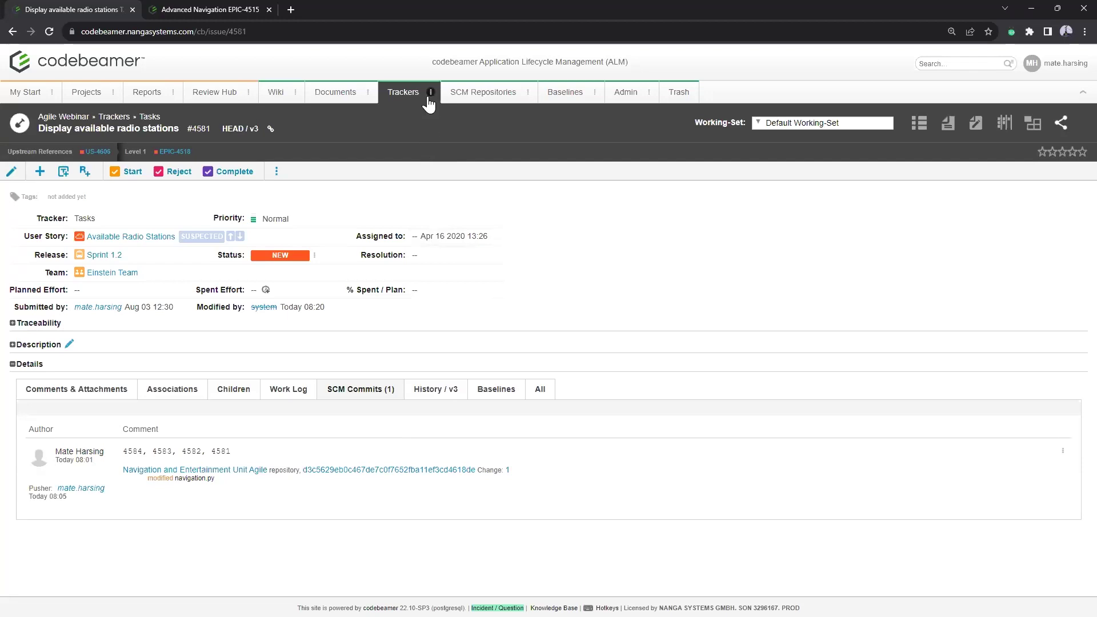
Step: Back in the Tasks tracker, open the JIRA synchronization settings, then close them
{"action": "left_click", "coordinate": [150, 117]}
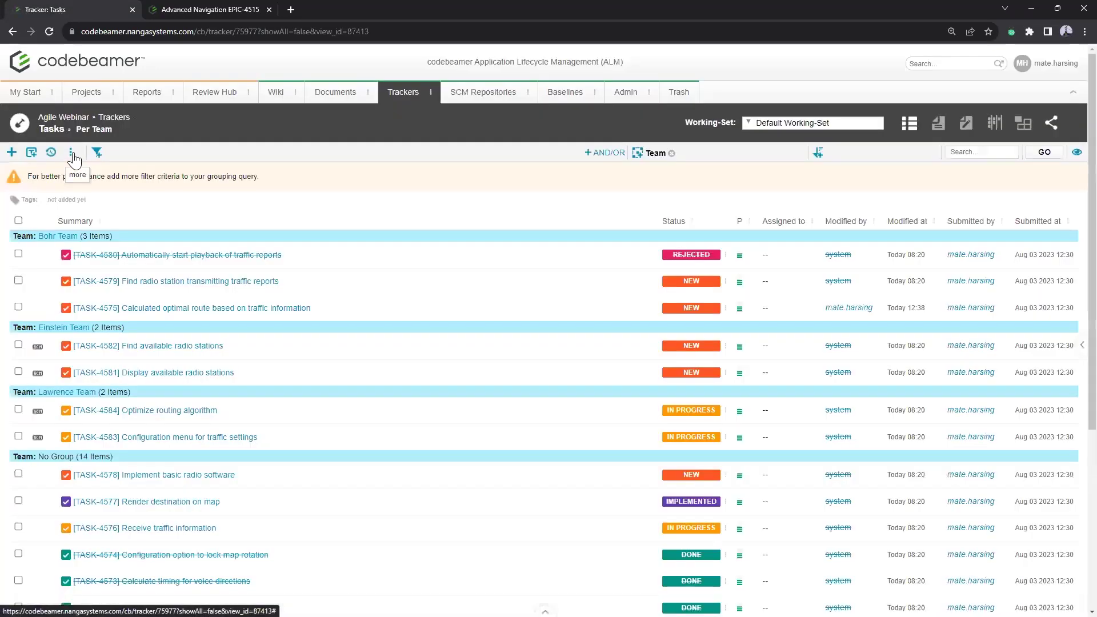
{"action": "left_click", "coordinate": [71, 152]}
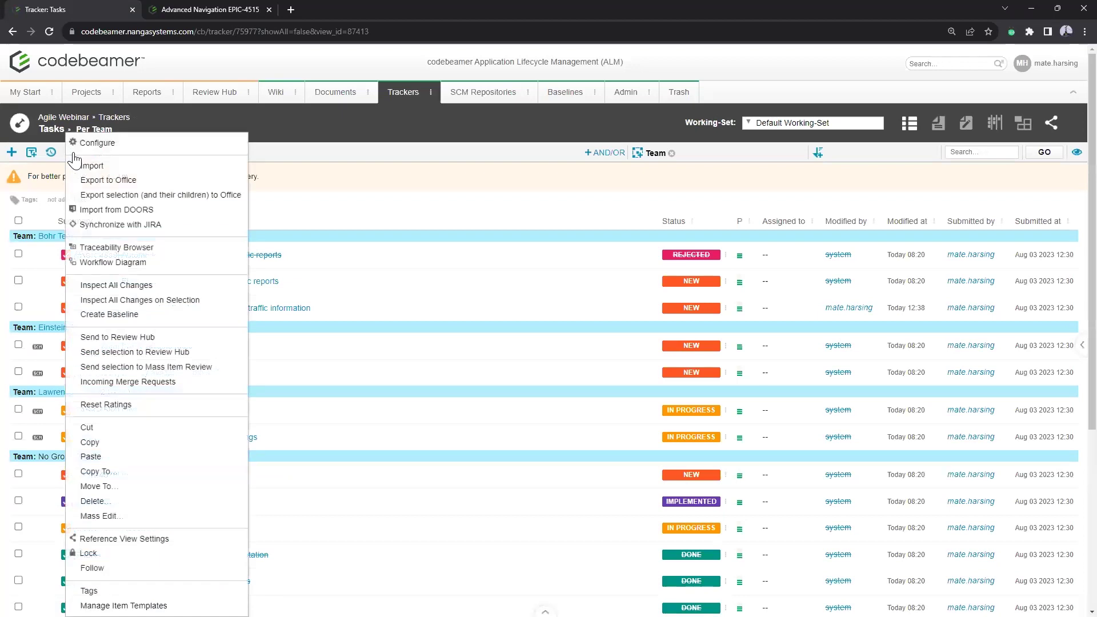
{"action": "left_click", "coordinate": [175, 226]}
{"action": "left_click", "coordinate": [616, 351]}
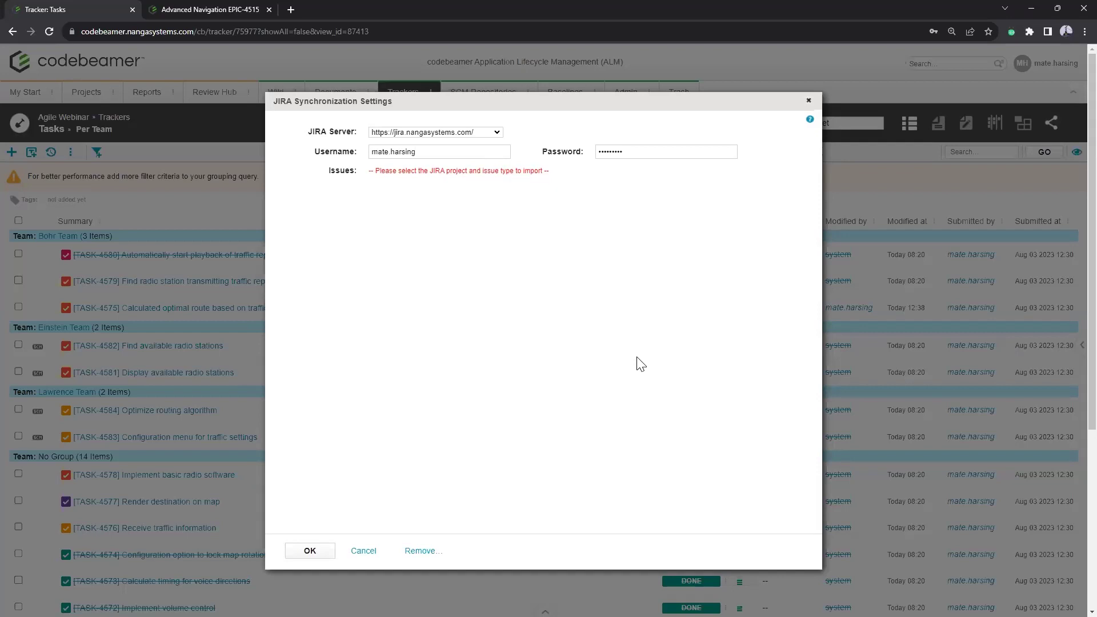
{"action": "left_click", "coordinate": [808, 100]}
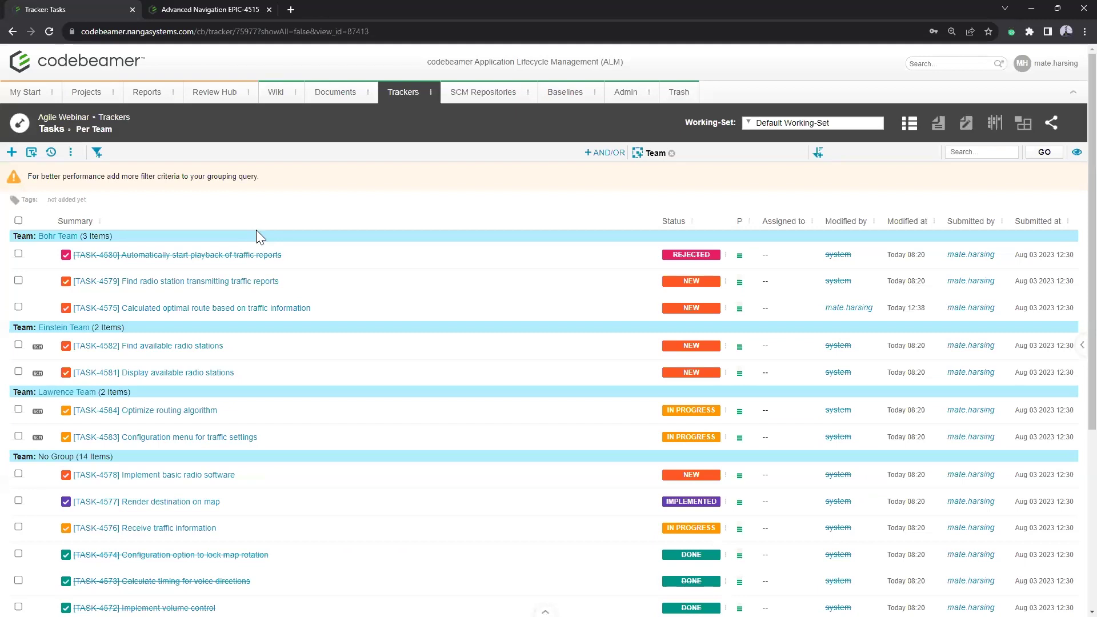